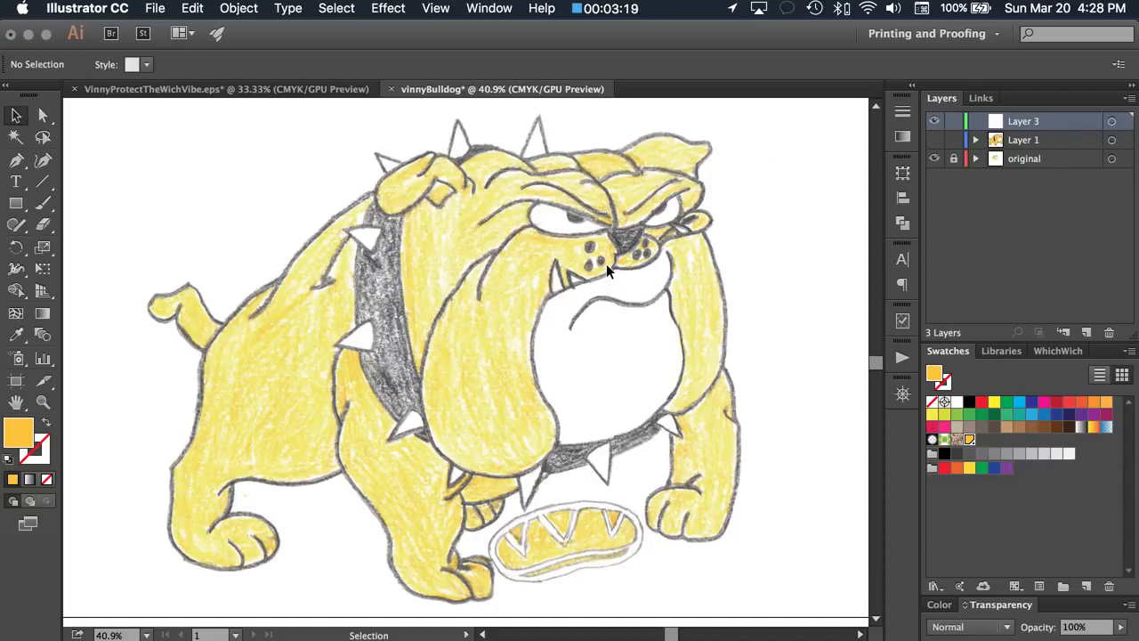
Step: Trace the bulldog's tail with the Pen tool on Layer 3, from the upper back junction around the tip to the rump junction
scroll(226, 328, up, 5)
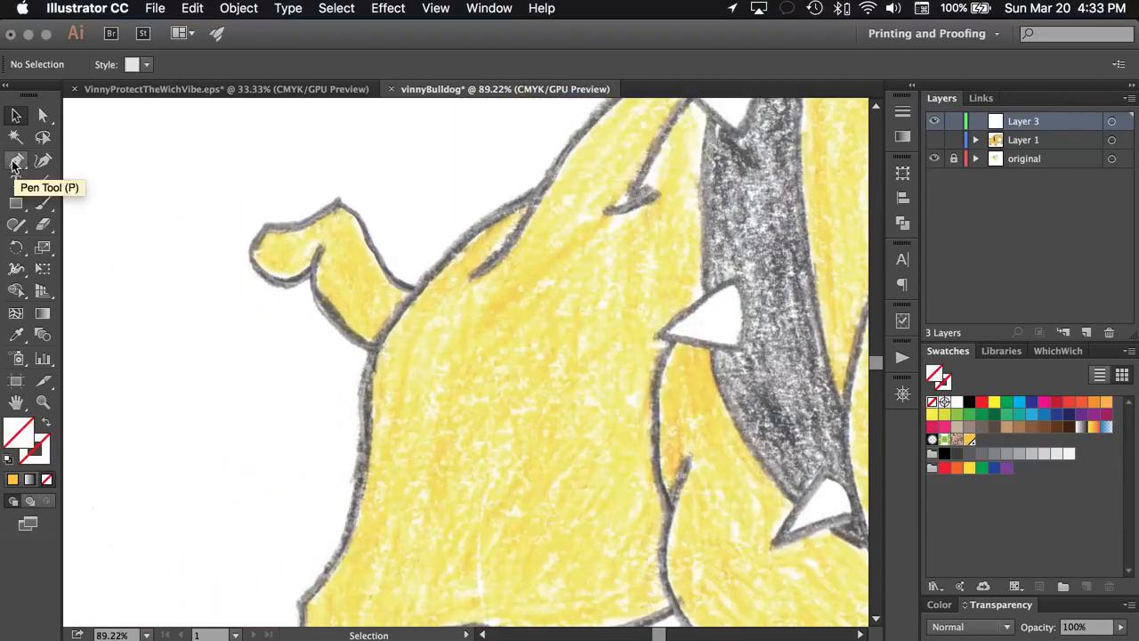
click(16, 160)
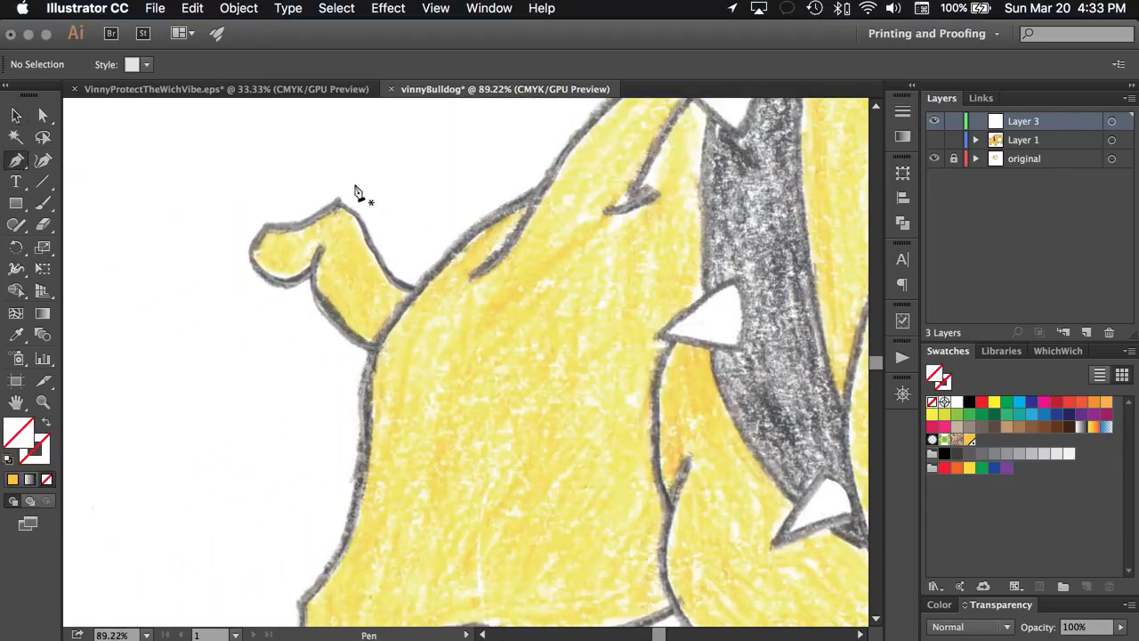
click(412, 282)
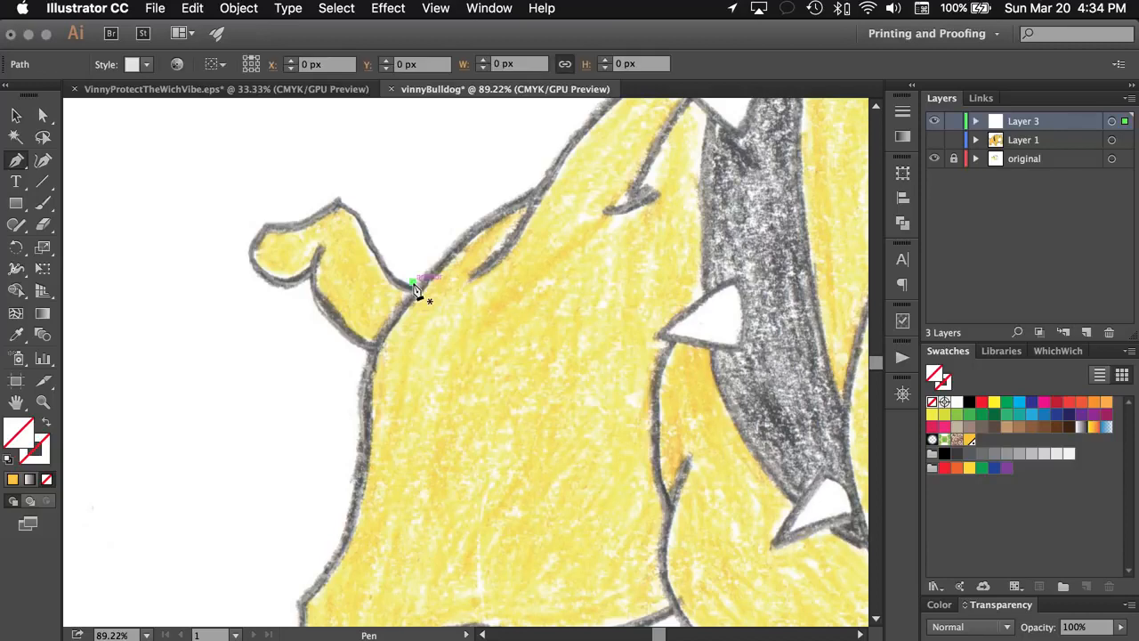
drag(413, 285, 391, 274)
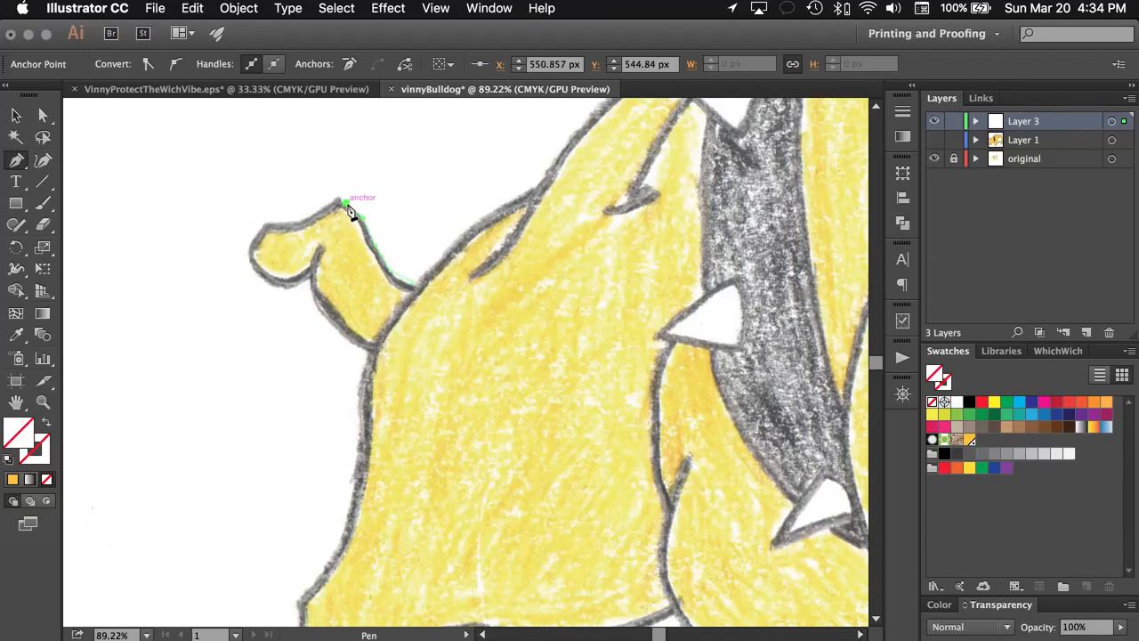
click(347, 203)
click(318, 209)
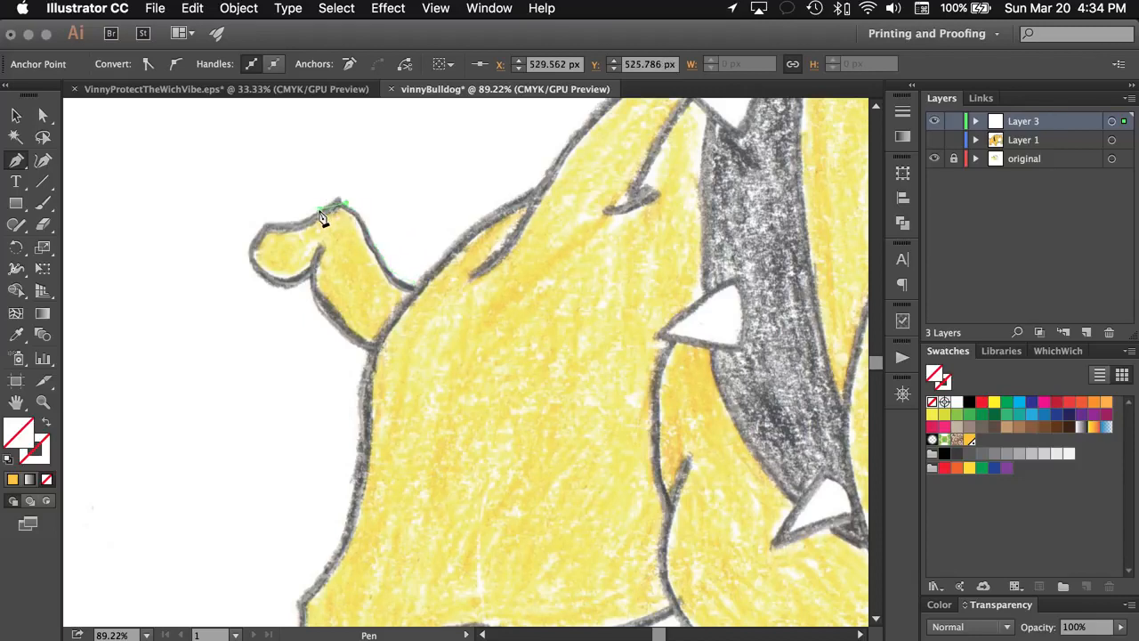
click(272, 224)
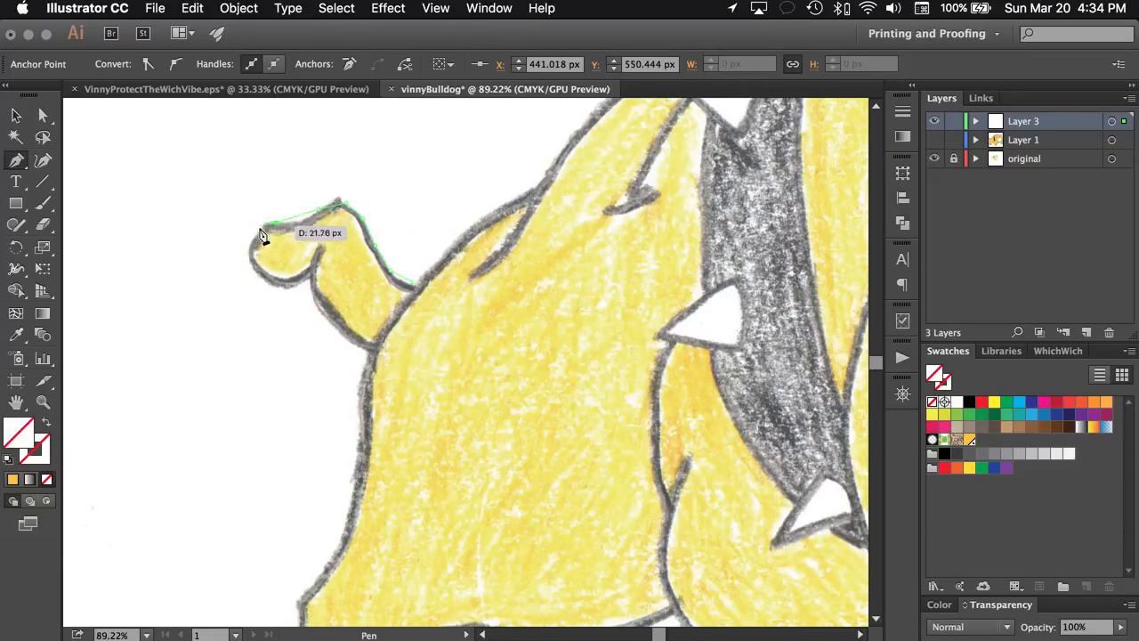
click(258, 227)
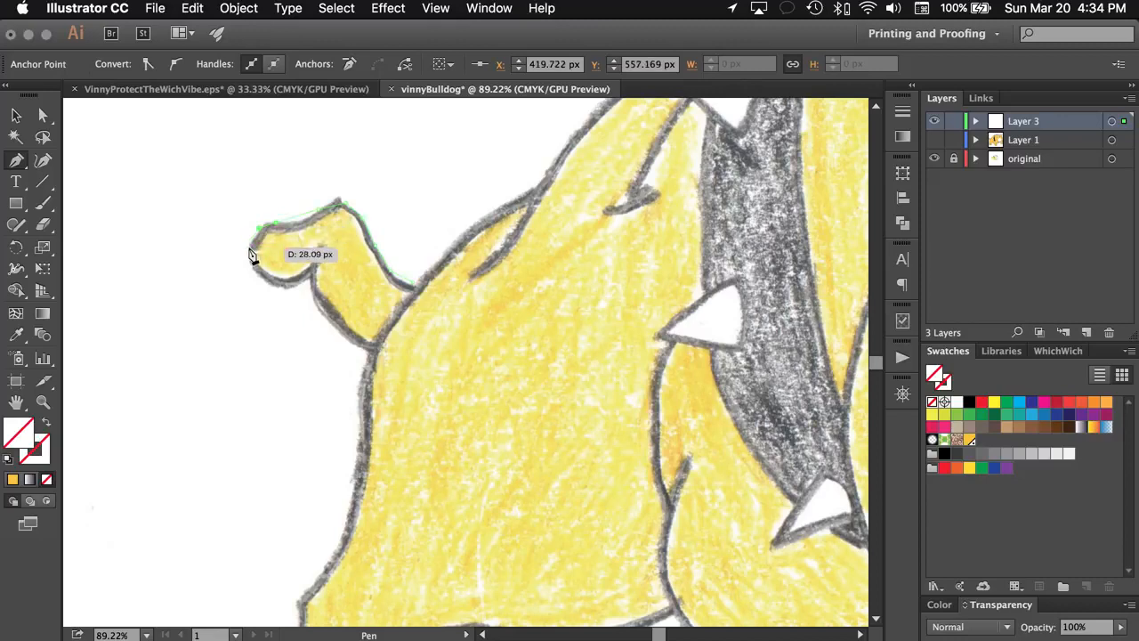
click(251, 253)
click(284, 293)
click(342, 337)
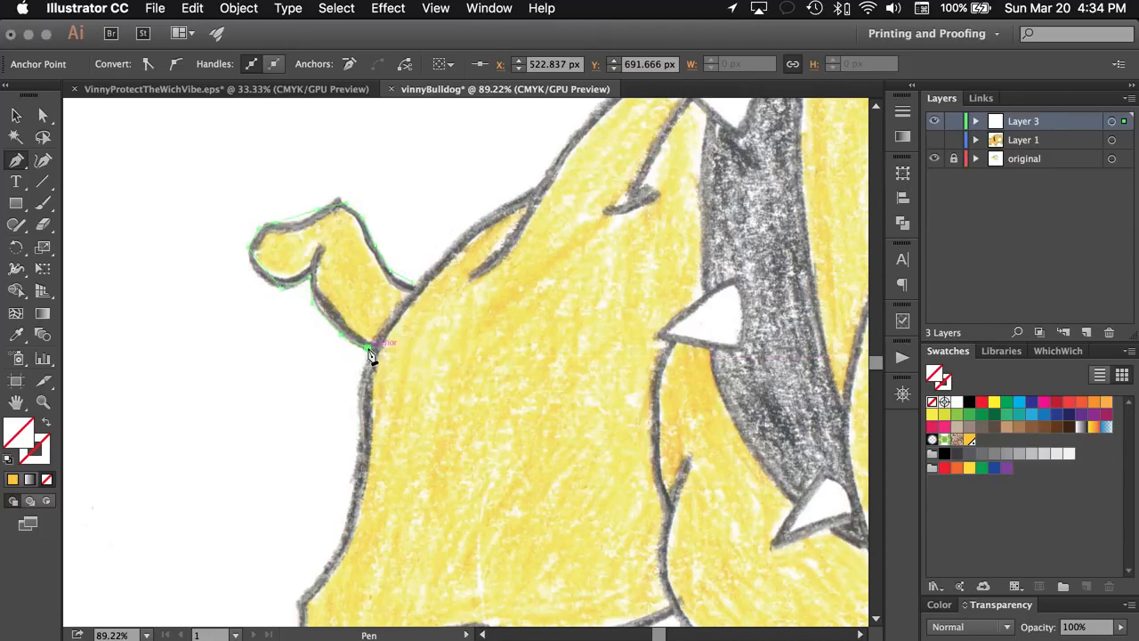
click(369, 351)
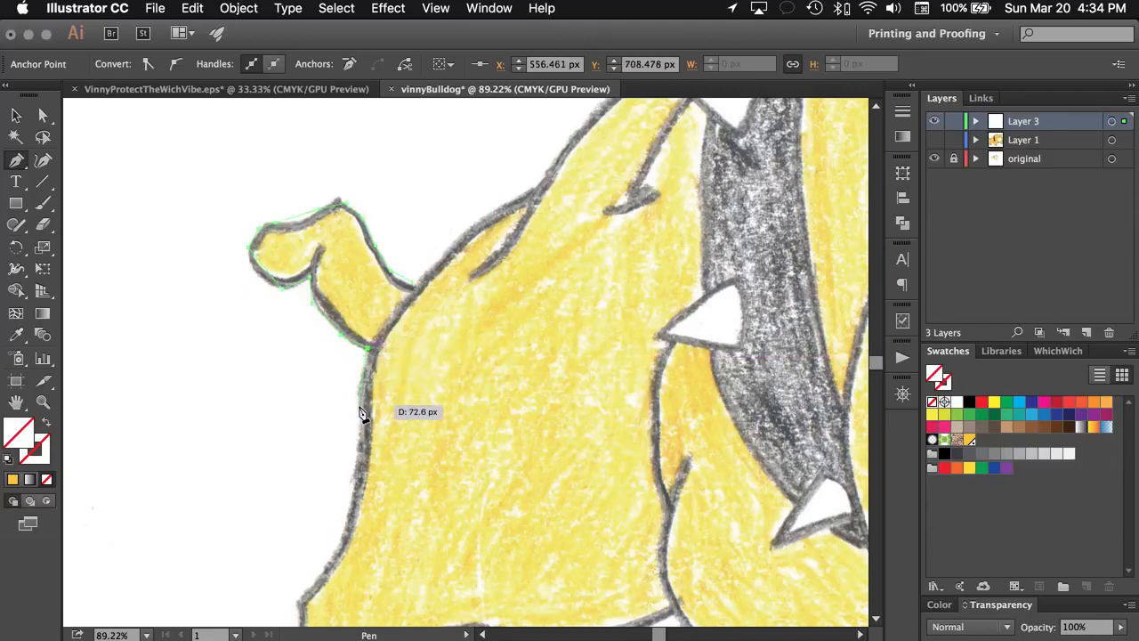
Step: Continue the path down the outer rump to the top of the hind leg and close it through the body
click(360, 405)
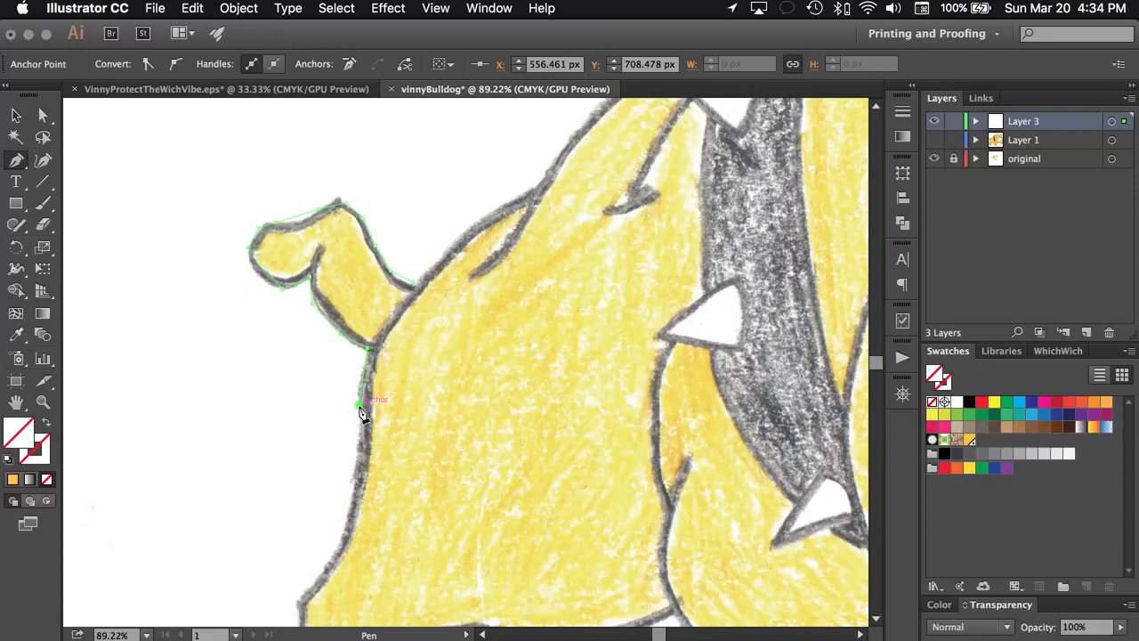
click(347, 534)
scroll(315, 536, down, 3)
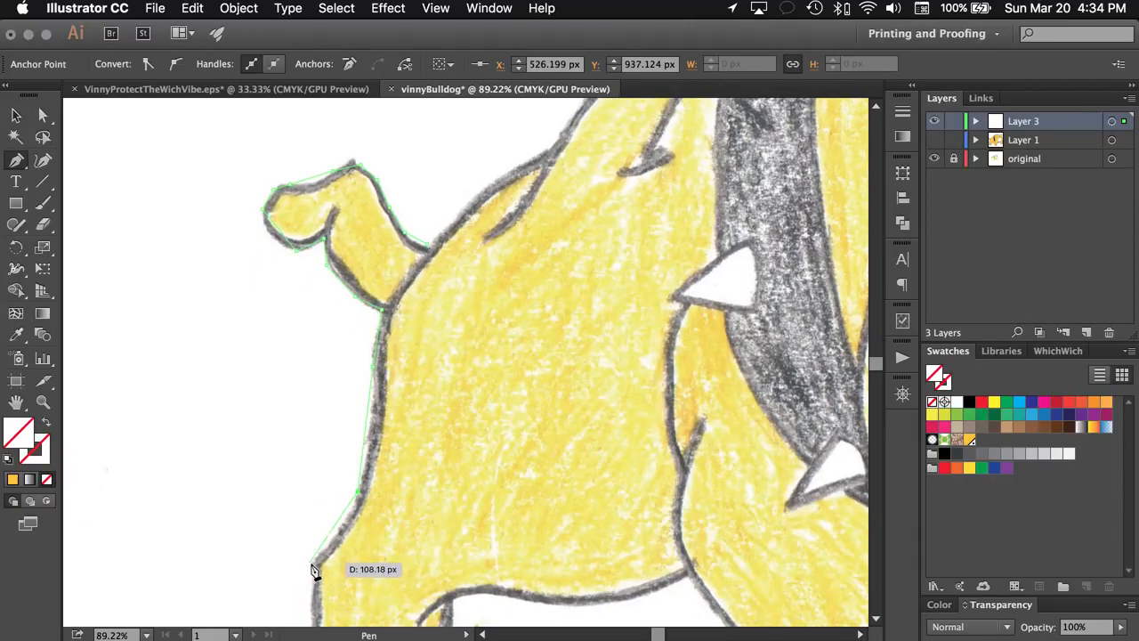
click(311, 567)
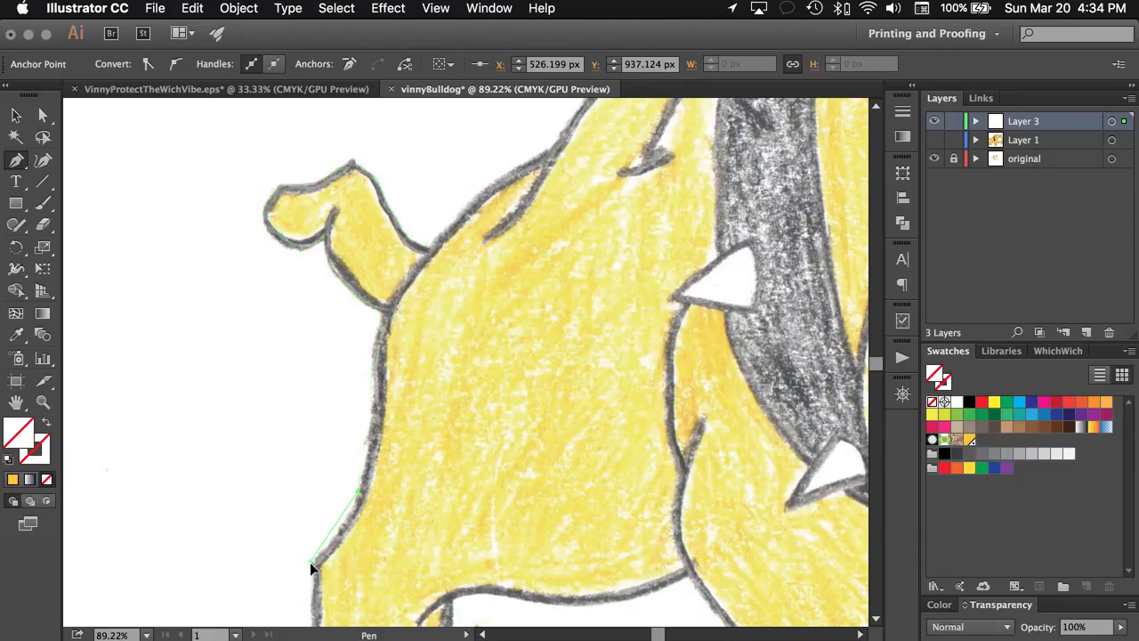
click(448, 546)
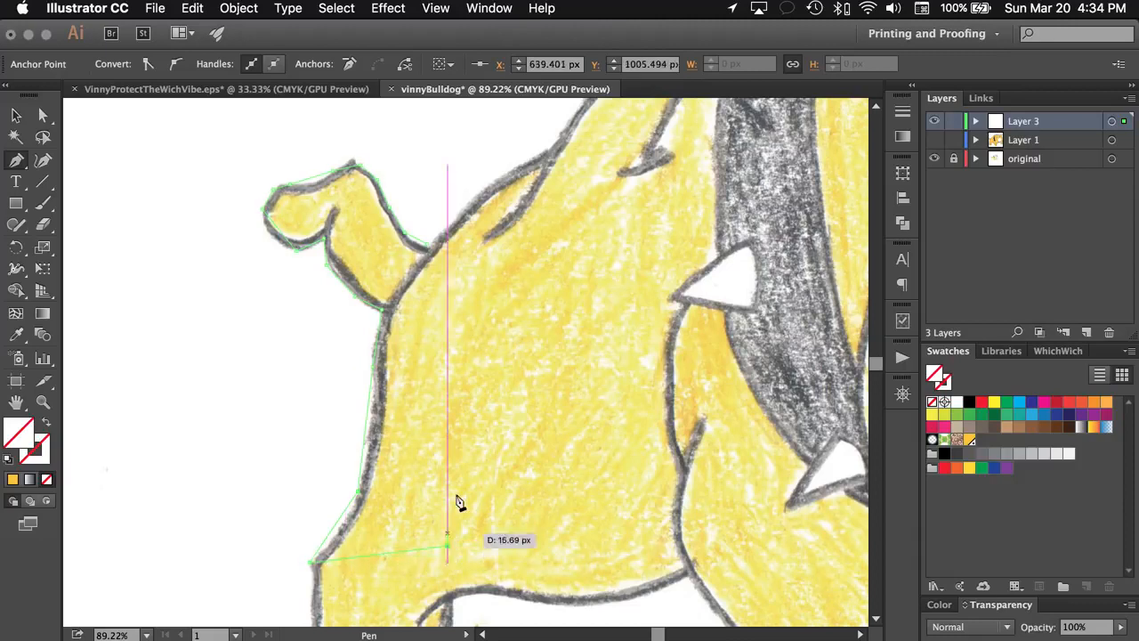
click(431, 252)
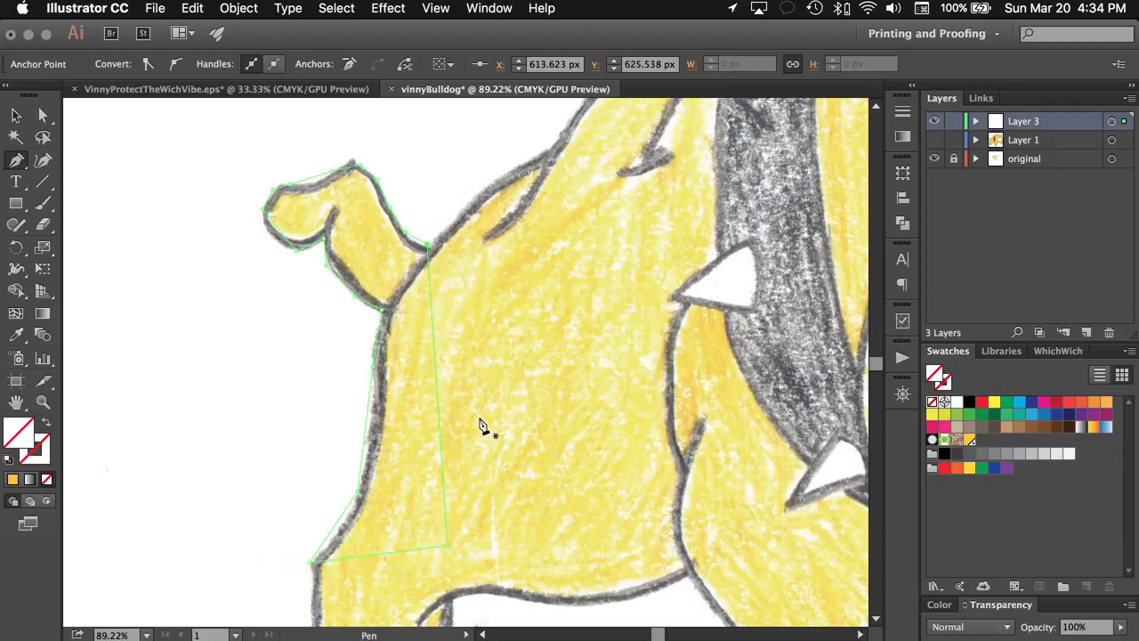
Step: Nudge the anchor point where the underside of the tail meets the rump, using Direct Selection
key(a)
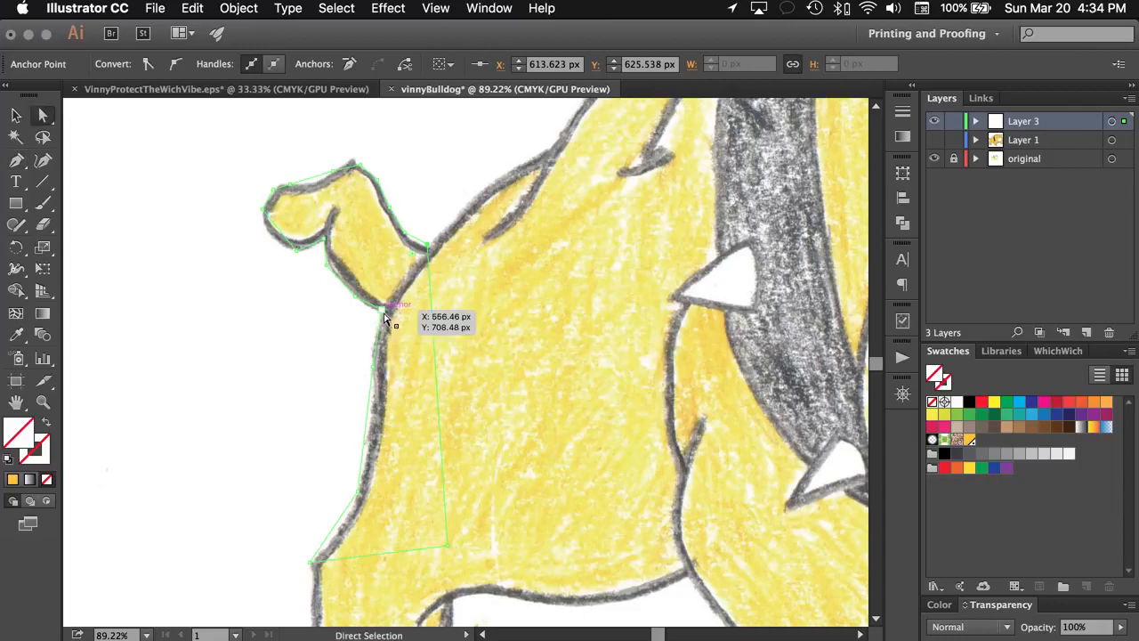
mouse_move(384, 316)
mouse_down()
mouse_move(367, 334)
mouse_move(381, 318)
mouse_up()
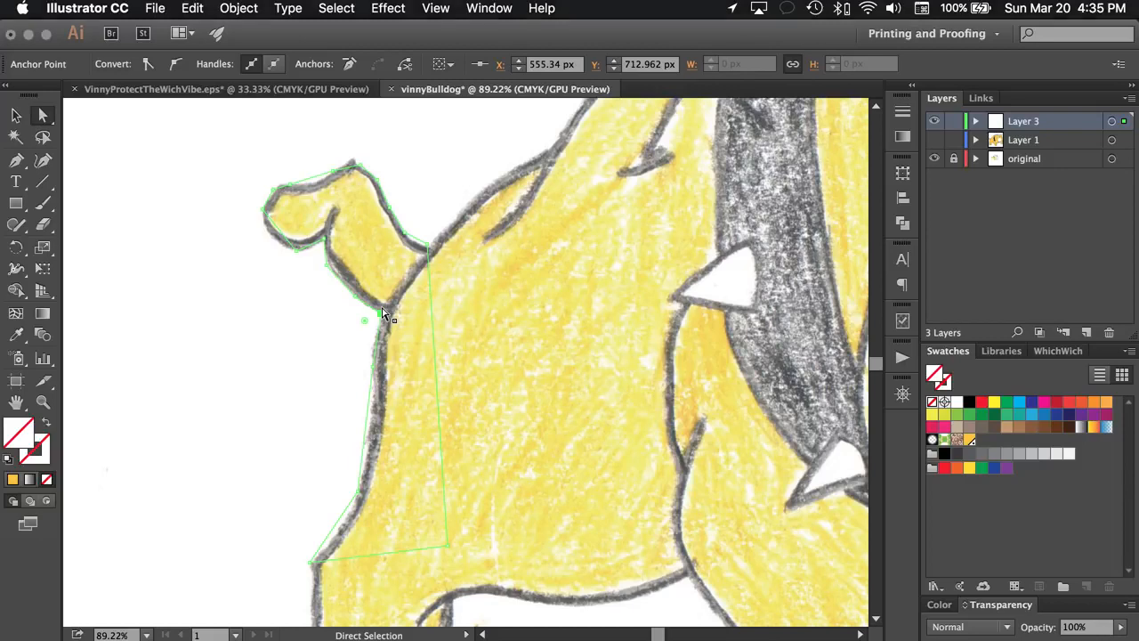
key(v)
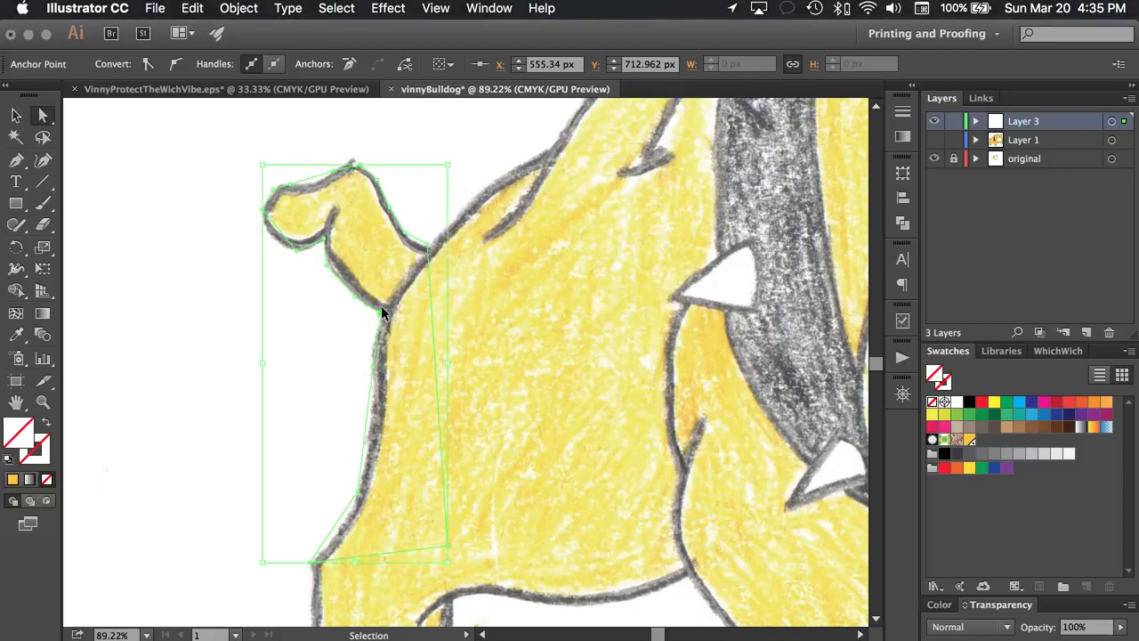
key(a)
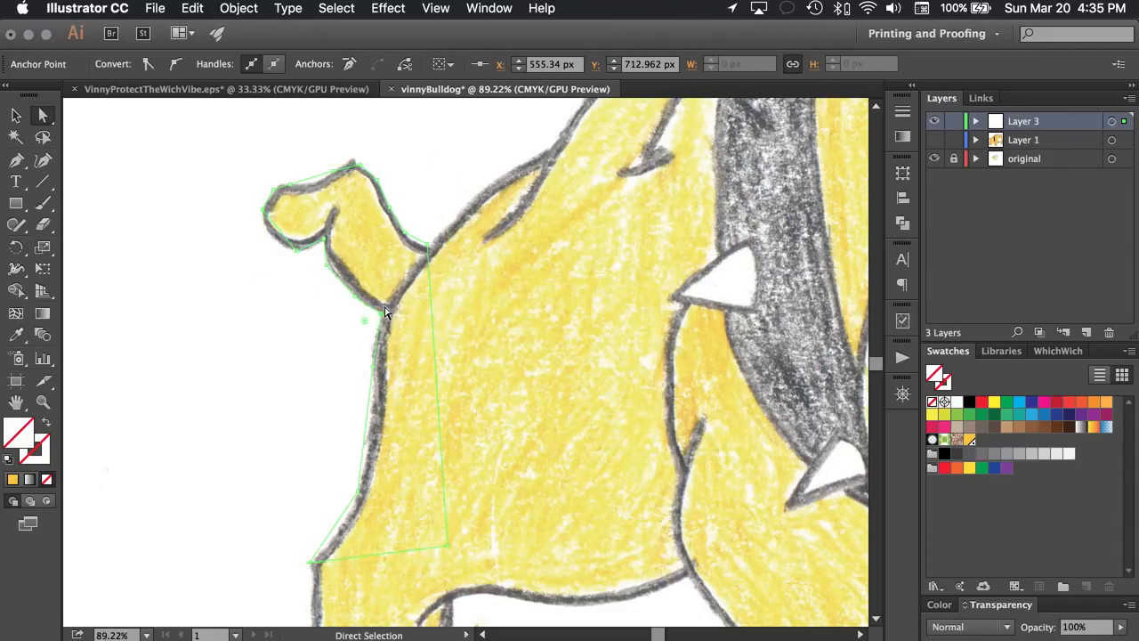
mouse_move(382, 313)
mouse_down()
mouse_move(368, 328)
mouse_move(381, 313)
mouse_up()
Step: Select all anchor points around the tail and convert them to smooth points
scroll(380, 320, up, 5)
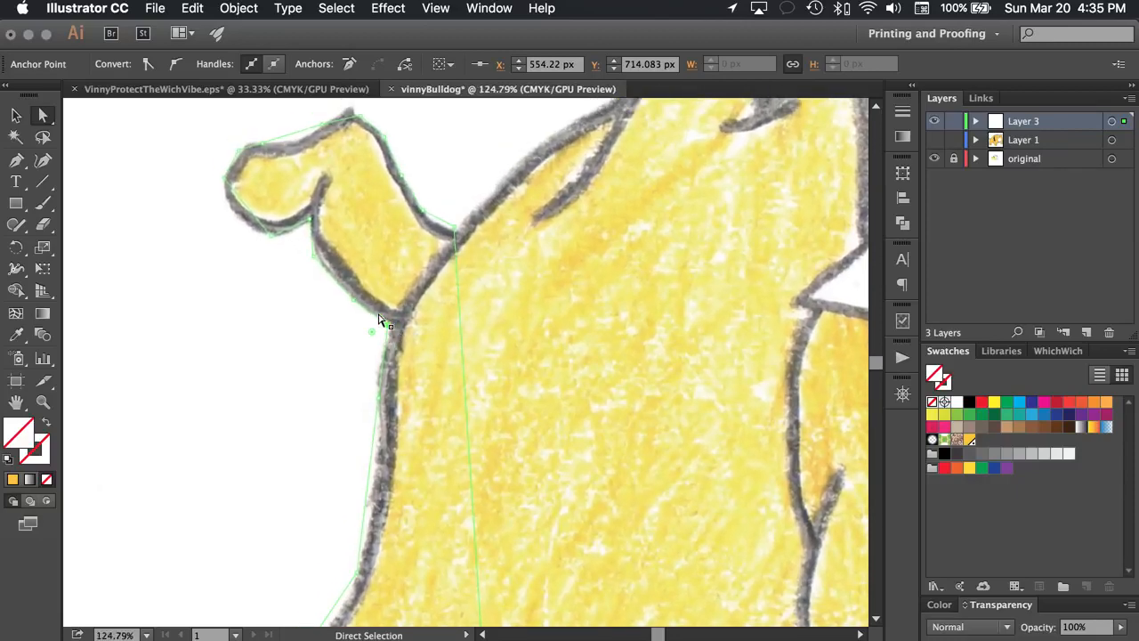
click(313, 256)
scroll(319, 249, up, 3)
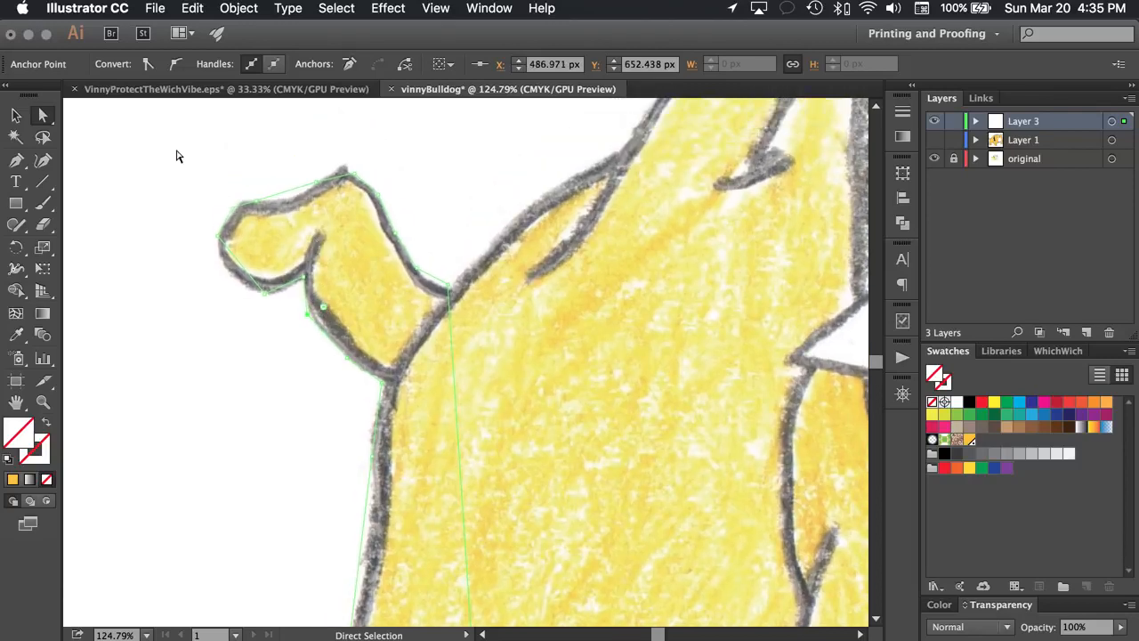
drag(165, 136, 497, 476)
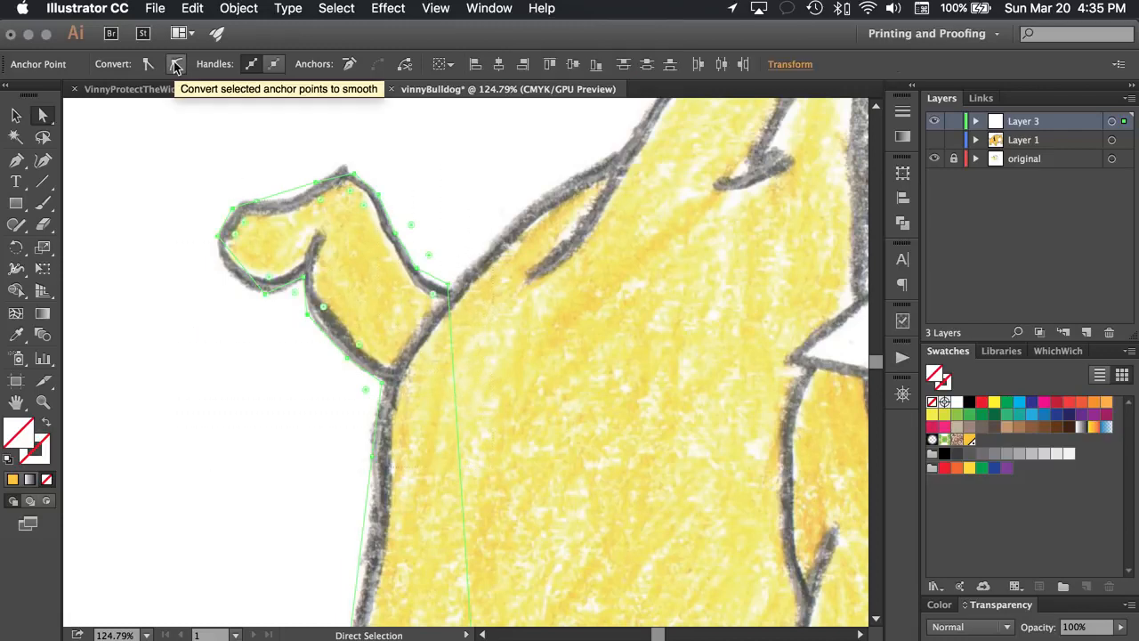
click(175, 66)
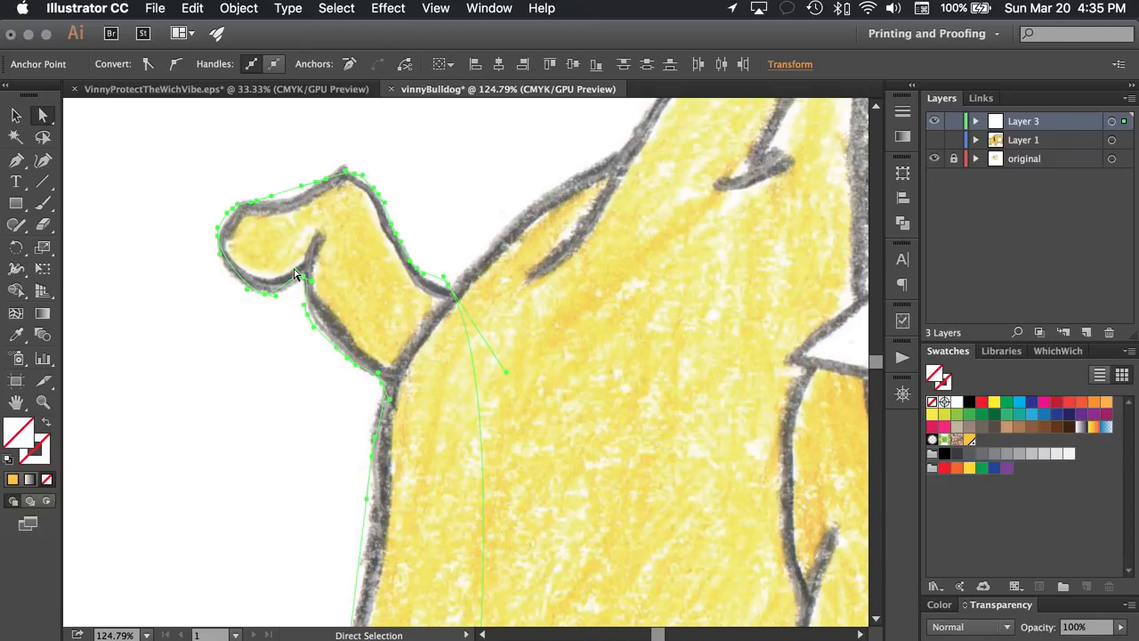
Step: Adjust the anchor point and handles at the outer end of the tail so the curve follows the sketch's rounded tip
click(220, 241)
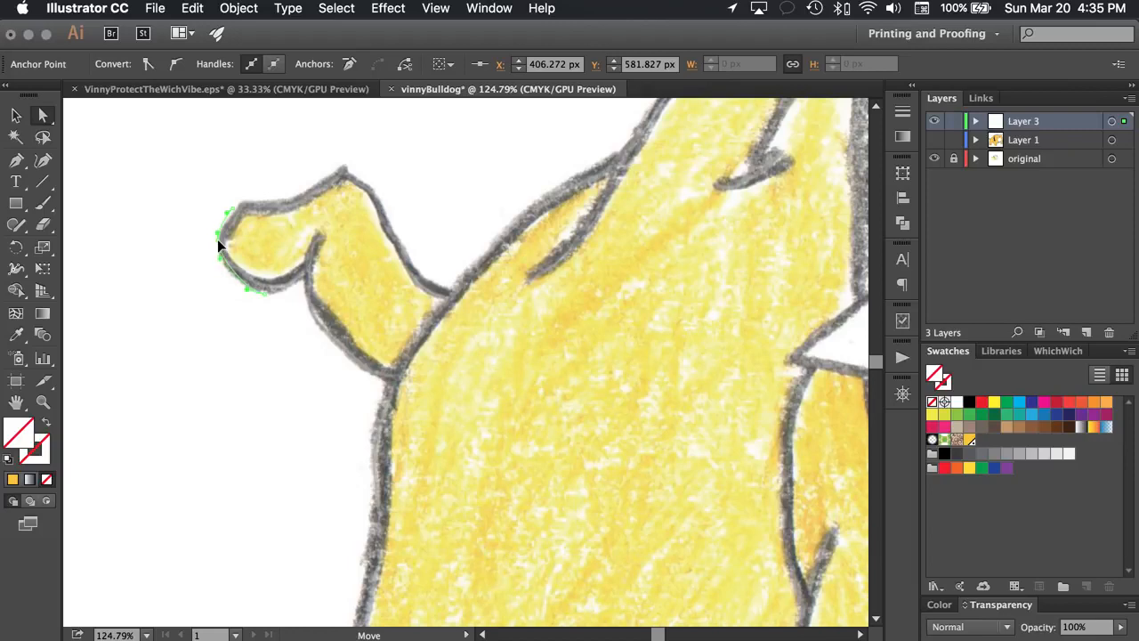
drag(217, 238, 218, 243)
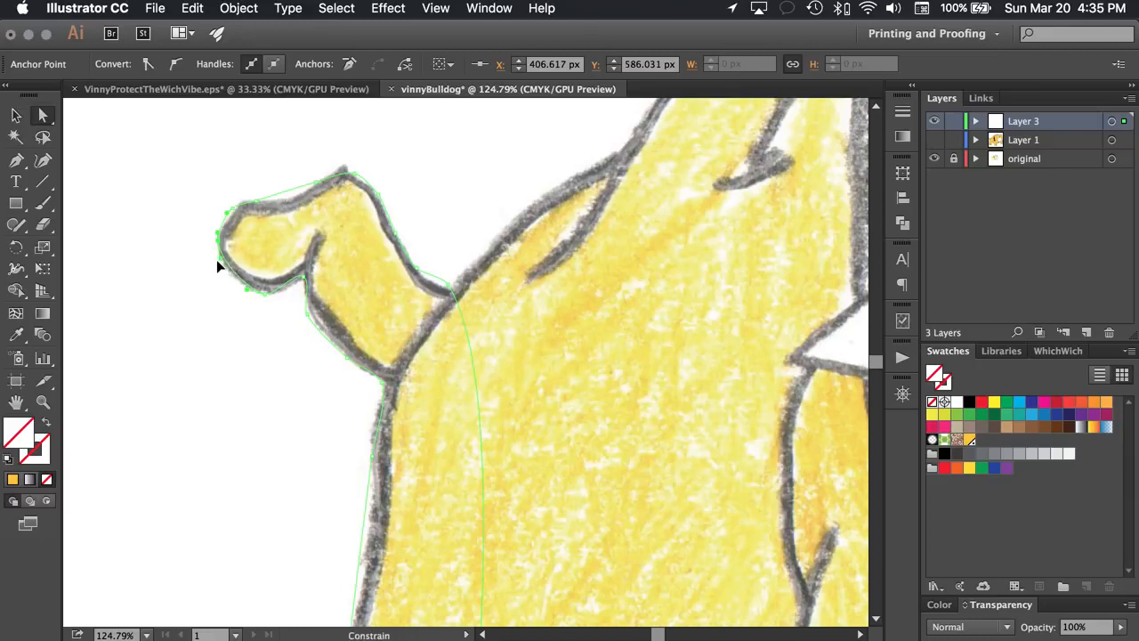
mouse_move(218, 264)
mouse_down()
mouse_move(199, 278)
mouse_move(203, 265)
mouse_up()
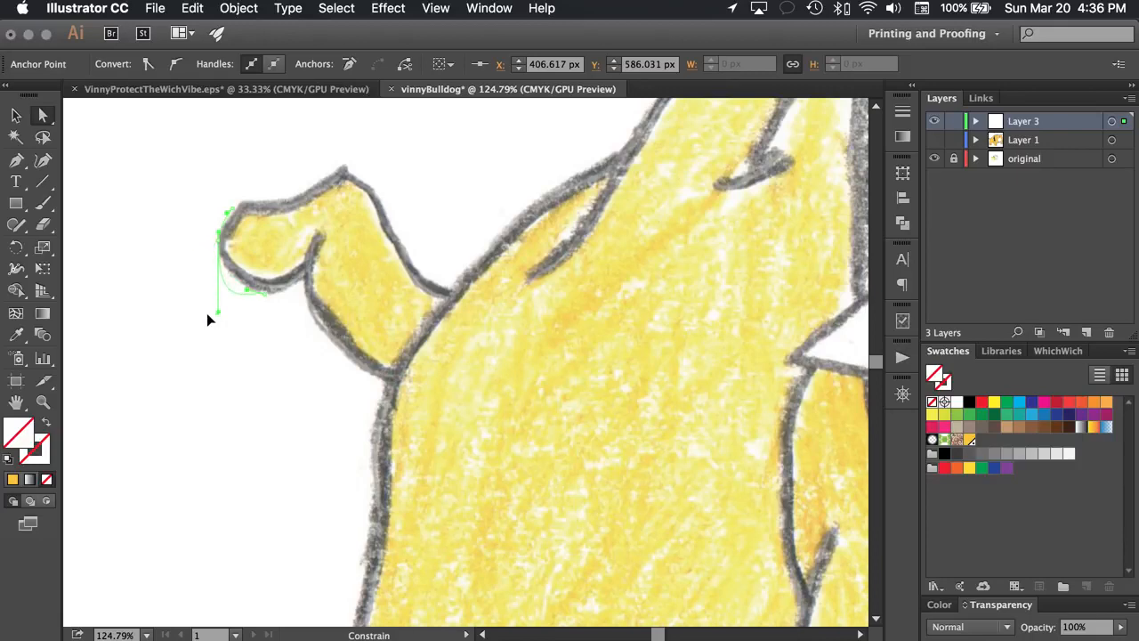
drag(240, 306, 223, 268)
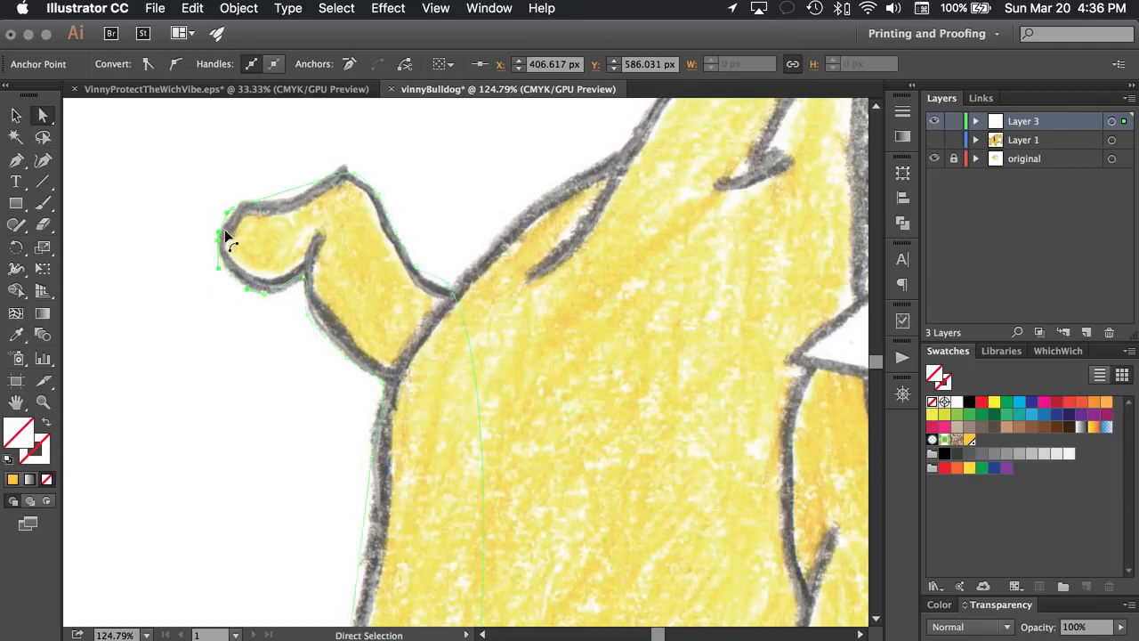
click(220, 232)
drag(217, 230, 216, 223)
Step: Reposition the anchor point at the upper corner of the tail tip and adjust its handles to fit the sketched outline
drag(234, 212, 233, 199)
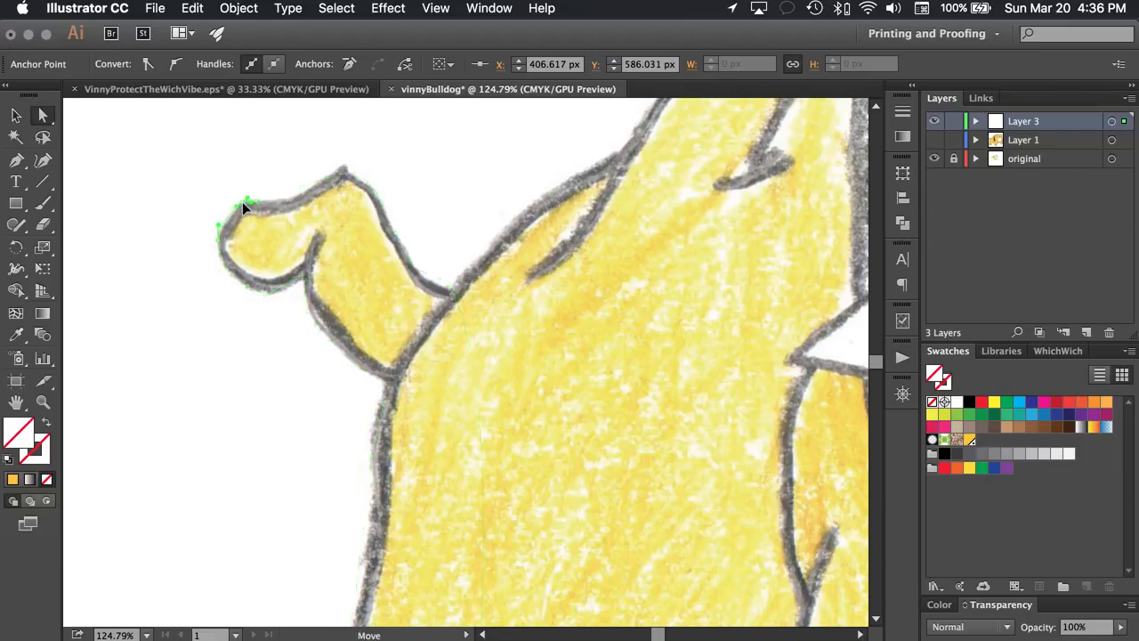
drag(243, 202, 274, 198)
click(277, 199)
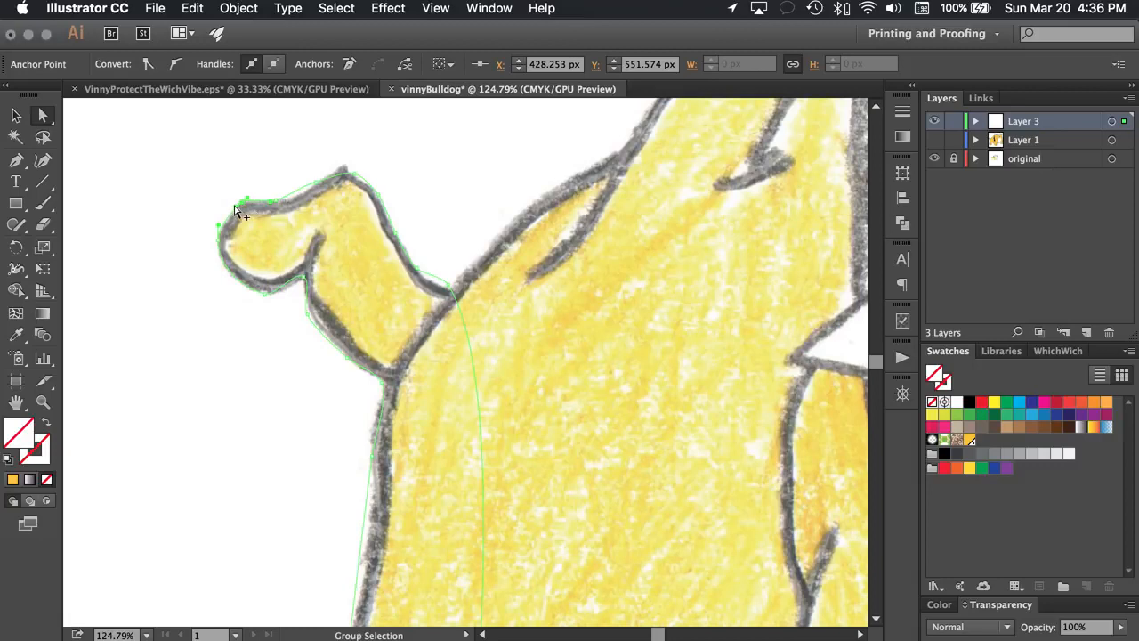
mouse_move(236, 205)
mouse_down()
mouse_move(232, 217)
mouse_move(239, 196)
mouse_move(252, 194)
mouse_up()
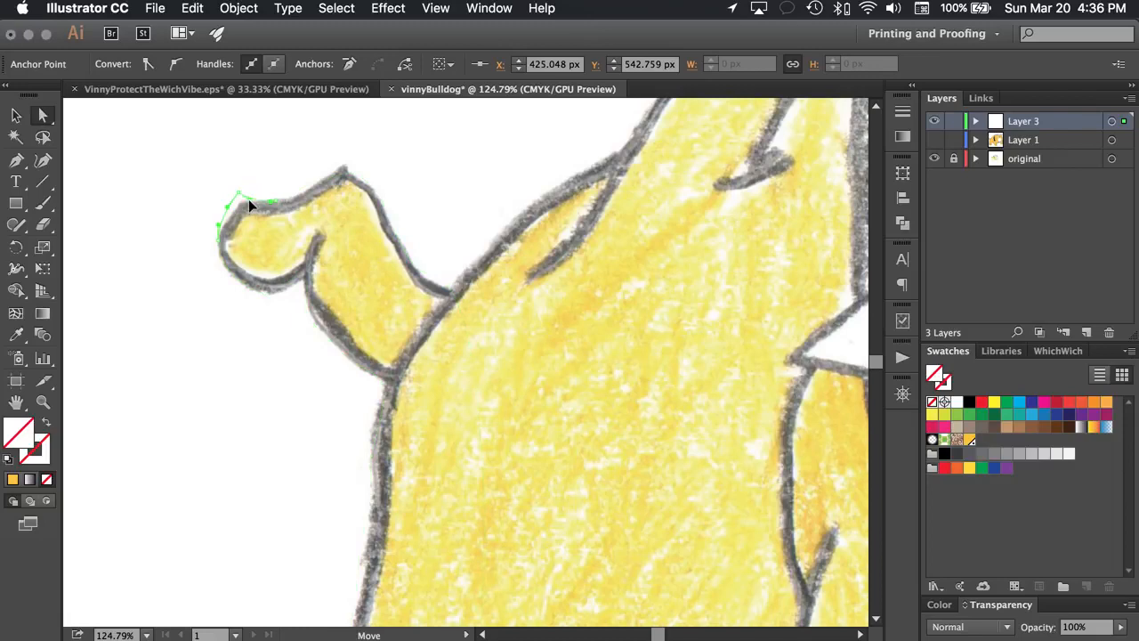
drag(253, 187, 252, 193)
drag(240, 201, 240, 201)
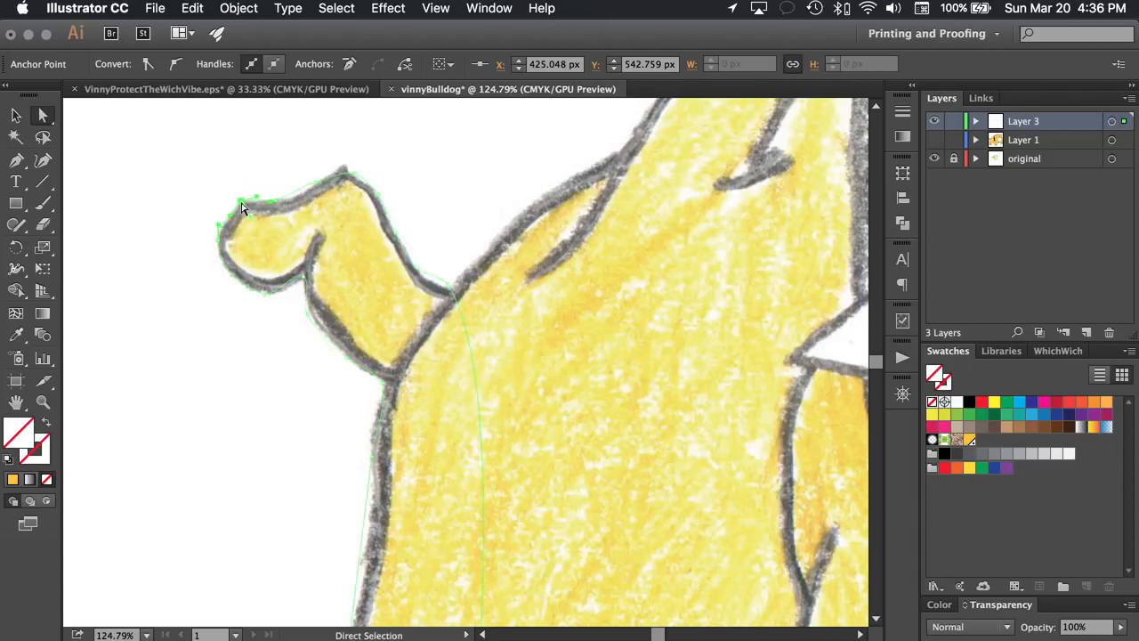
Step: Fit the tail's upper edge to the sketch by adjusting its handles and moving the anchor point at the tail's peak
click(276, 201)
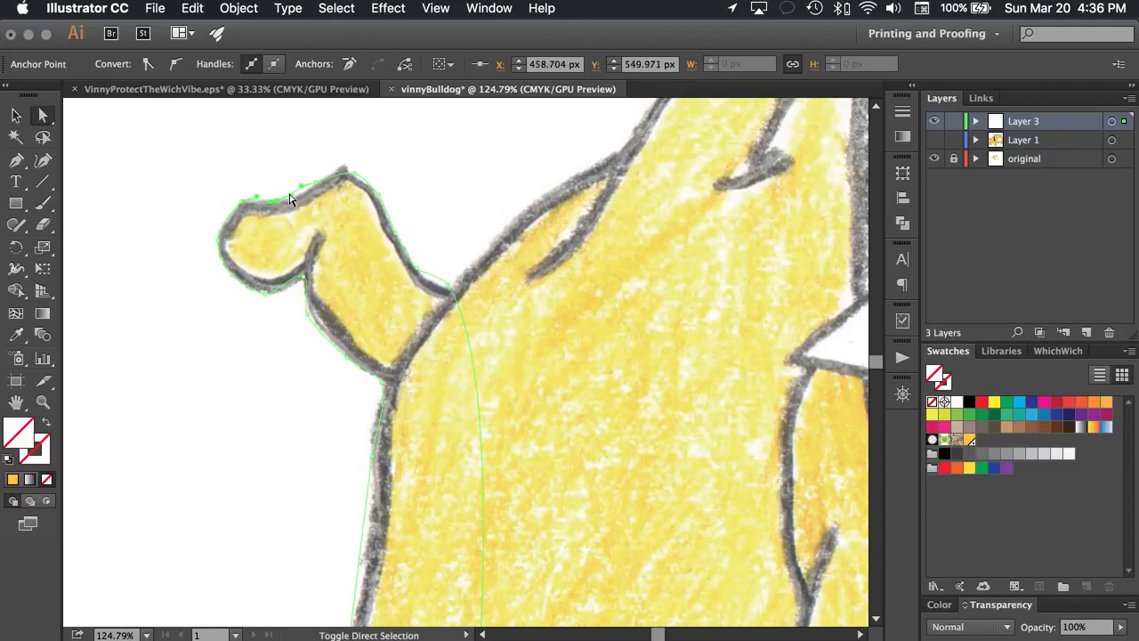
drag(290, 195, 257, 198)
click(316, 182)
mouse_move(327, 179)
mouse_down()
mouse_move(355, 173)
mouse_move(346, 169)
mouse_up()
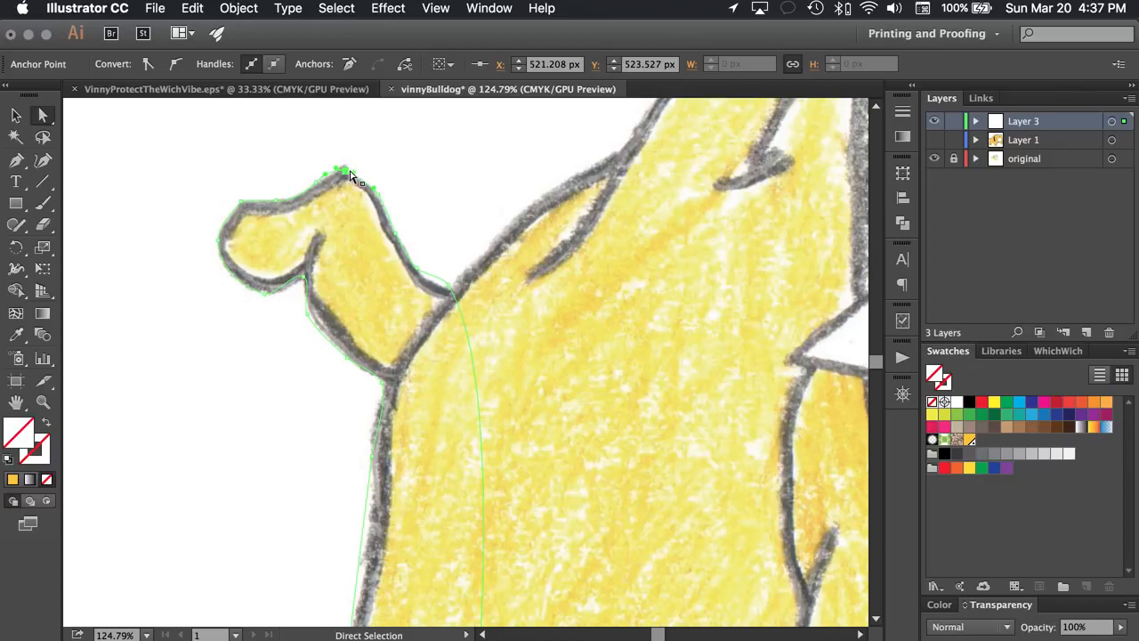
drag(350, 174, 343, 175)
Step: Delete the extra anchor point midway along the slope between the tail's peak and the back
click(418, 270)
key(minus)
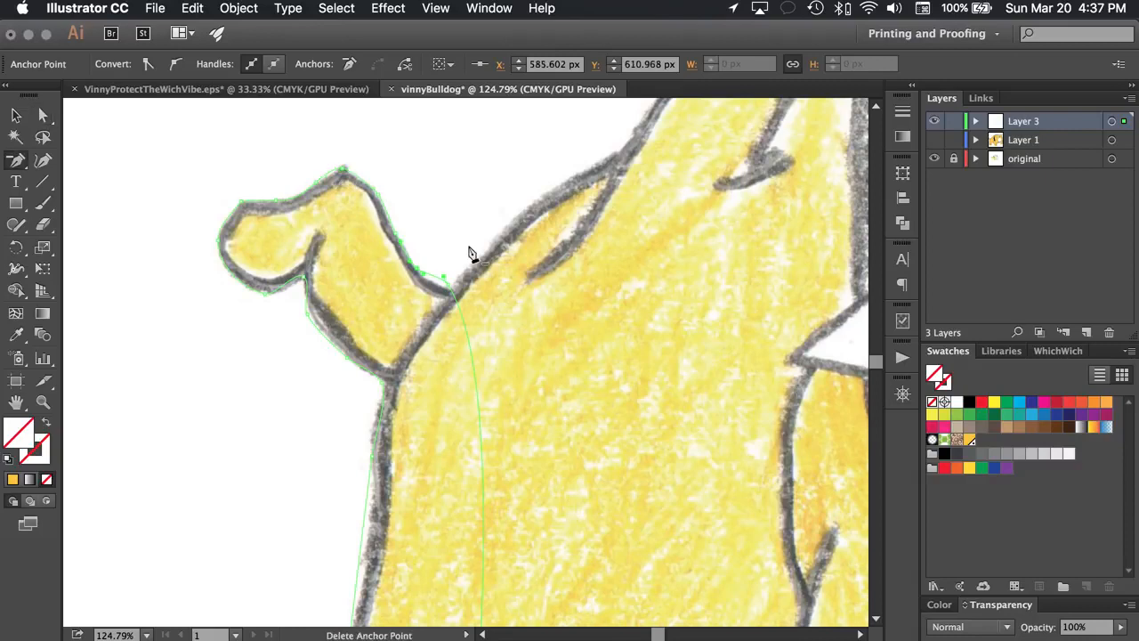
click(398, 242)
key(a)
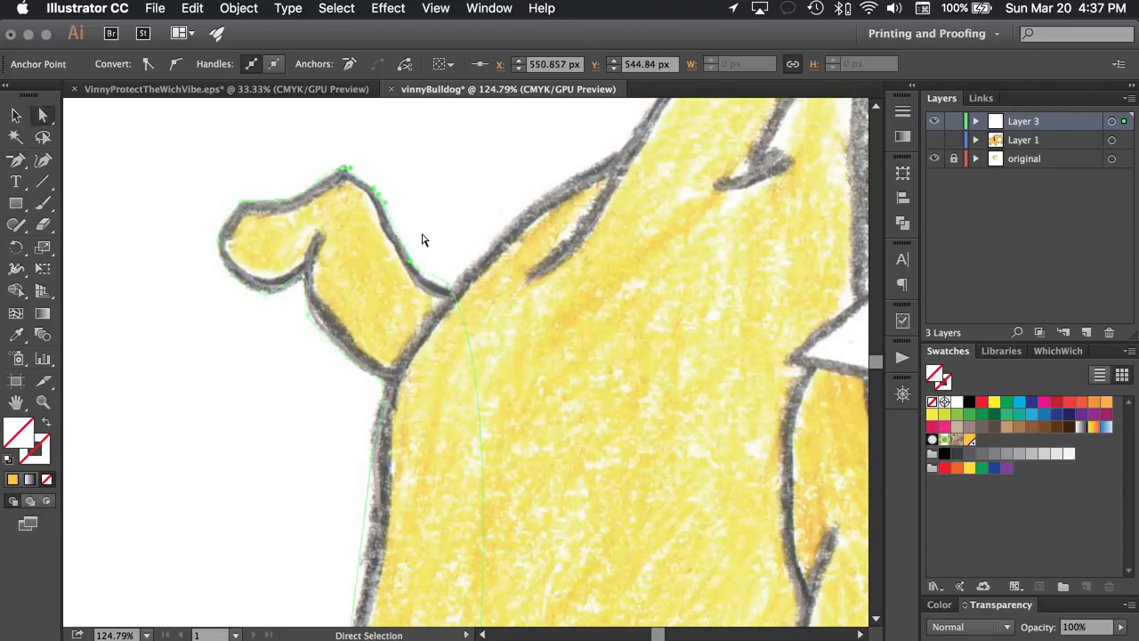
Step: Adjust the path where the tail meets the back and the handles beneath the tail tip to fit the sketched outline
click(451, 288)
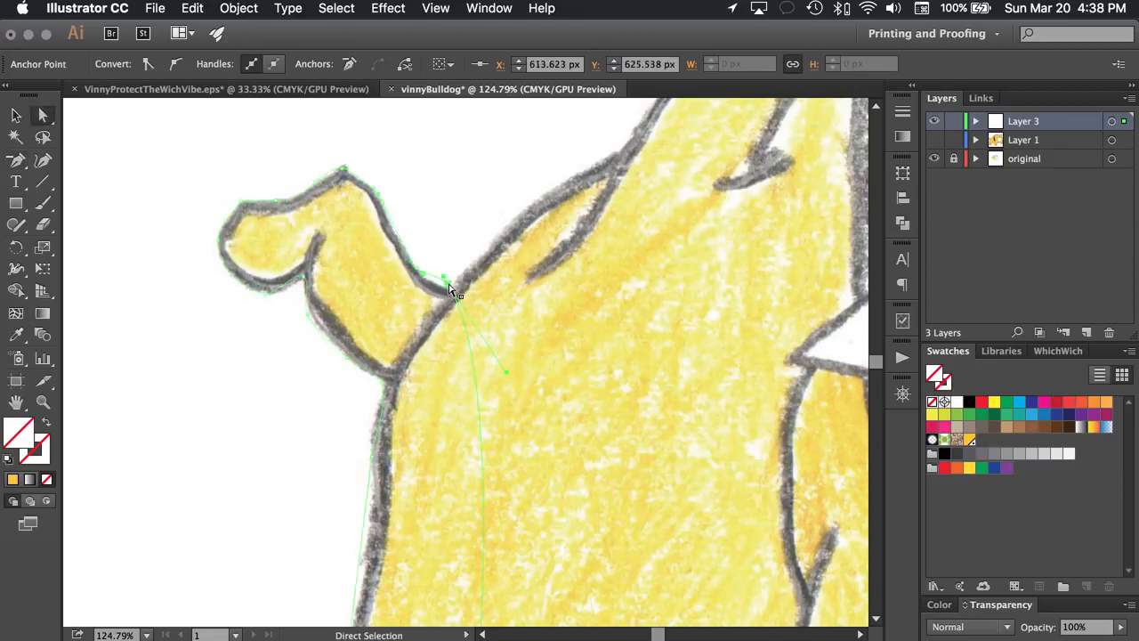
mouse_move(450, 287)
mouse_down()
mouse_move(451, 235)
mouse_move(451, 286)
mouse_move(437, 286)
mouse_up()
click(296, 279)
drag(276, 297, 287, 295)
click(265, 297)
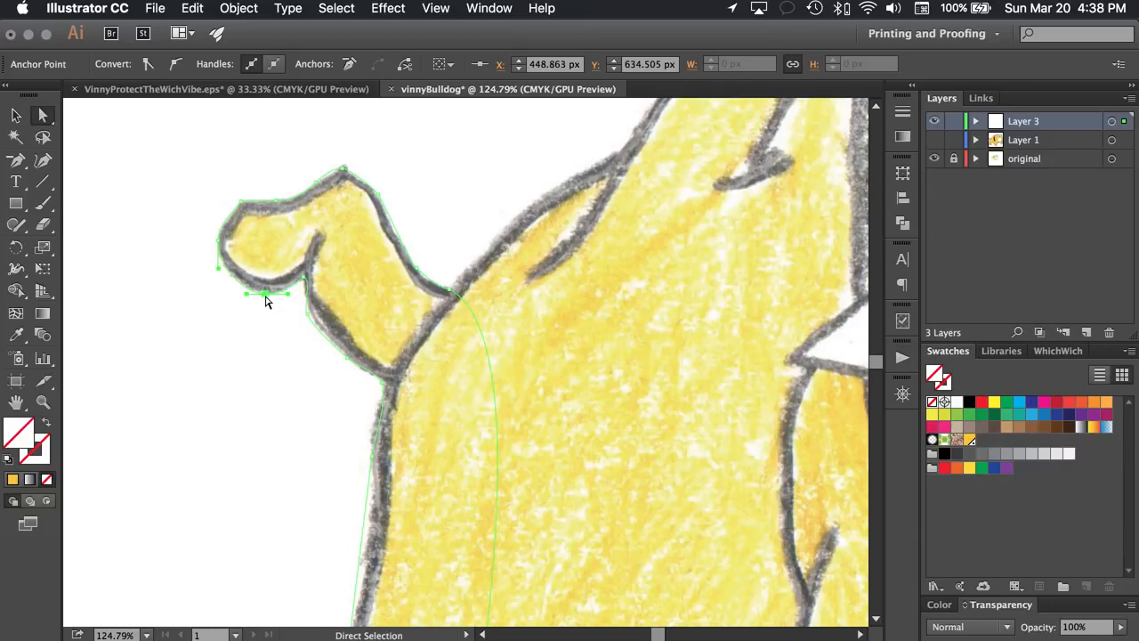
Step: Adjust the notch under the tail tip and delete the extra anchor point just below it on the tail's underside
click(307, 282)
click(304, 279)
drag(303, 292, 303, 329)
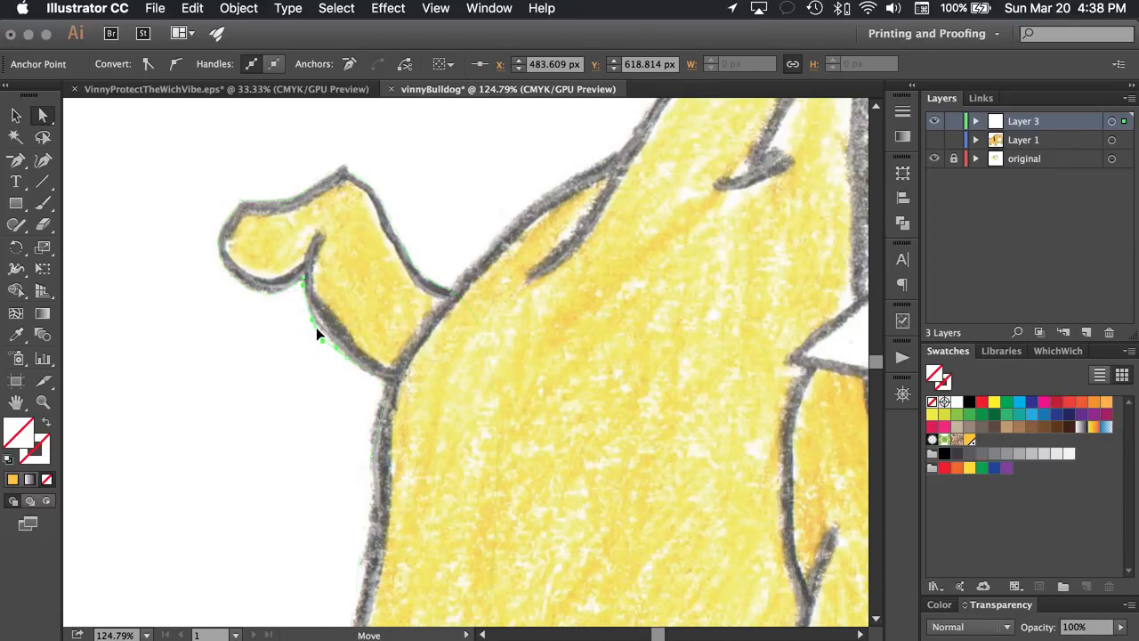
click(312, 319)
key(p)
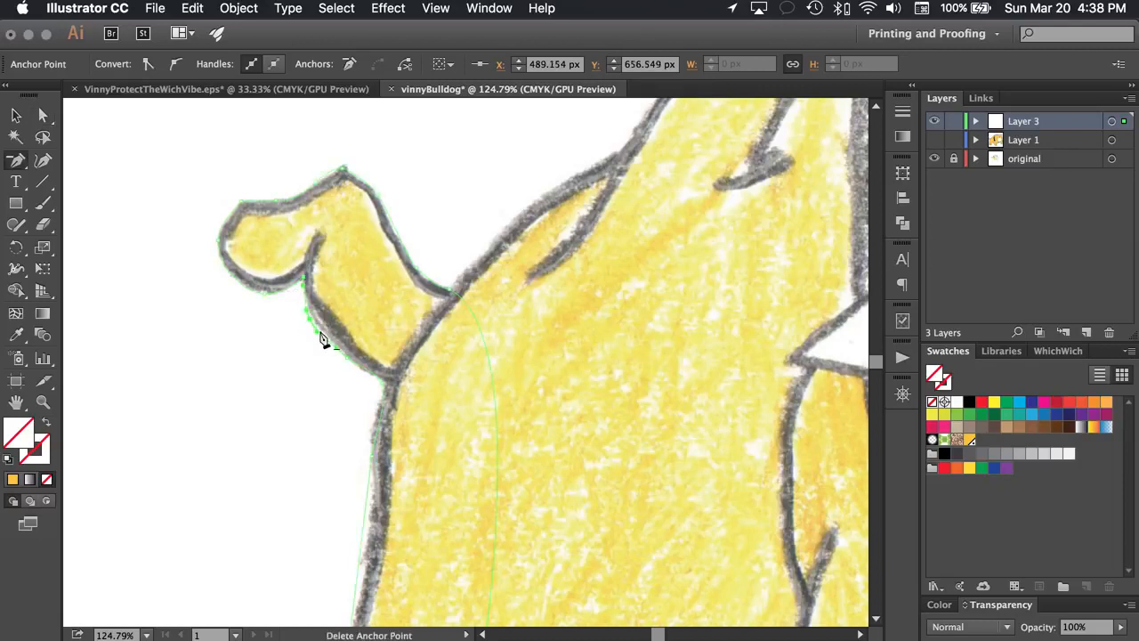
click(313, 324)
key(a)
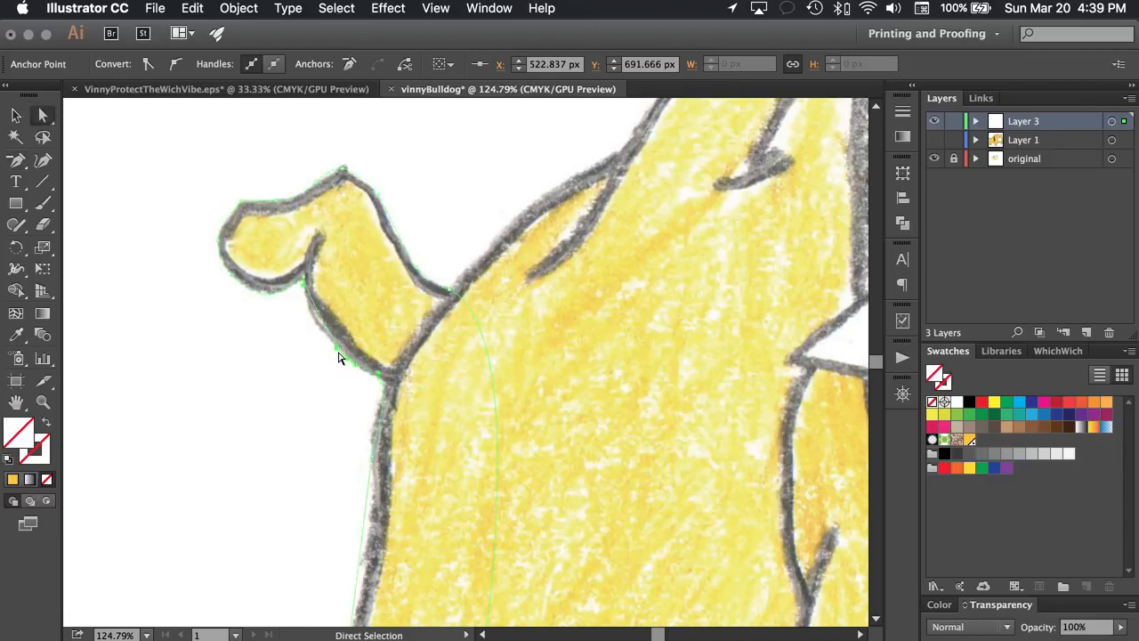
Step: Reshape the handles along the tail's underside and at the start of the rump so the curves follow the sketch
drag(348, 362, 310, 324)
drag(302, 285, 301, 292)
drag(377, 372, 361, 428)
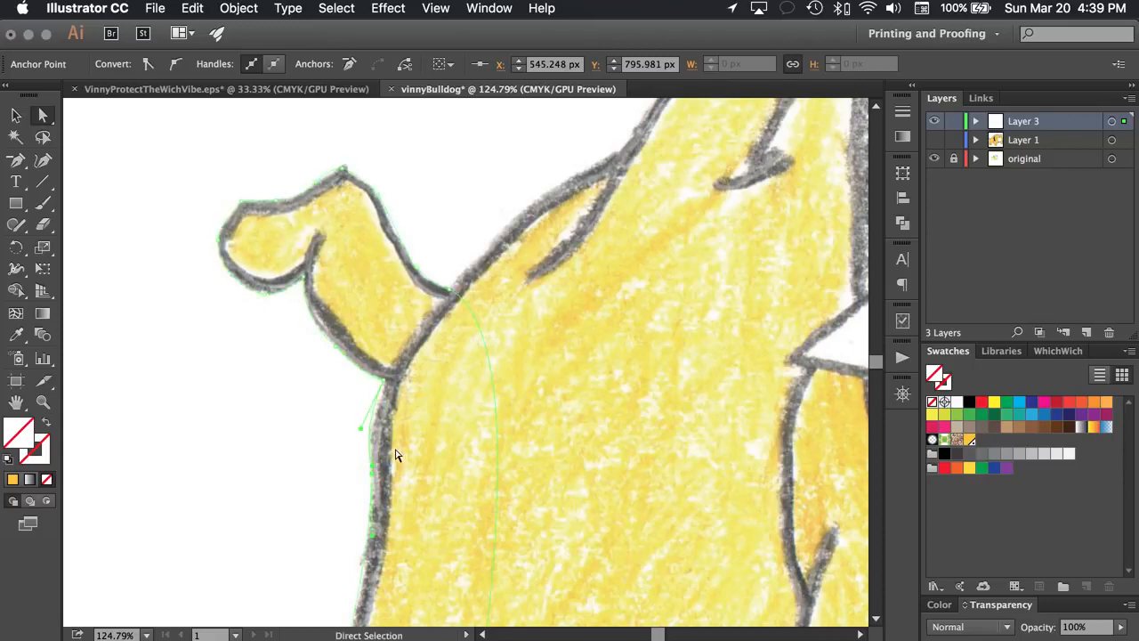
Step: Hide Layer 3 and show the finished bulldog artwork on Layer 1 over the whole sketch
scroll(396, 455, down, 3)
scroll(471, 287, down, 3)
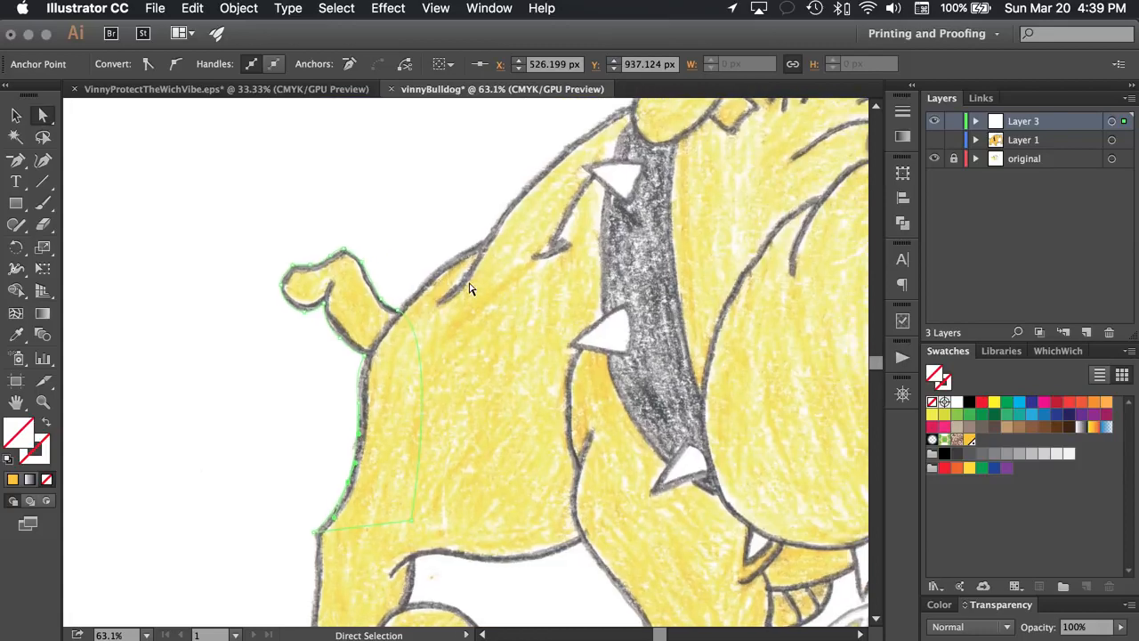
scroll(471, 288, down, 3)
scroll(460, 303, down, 2)
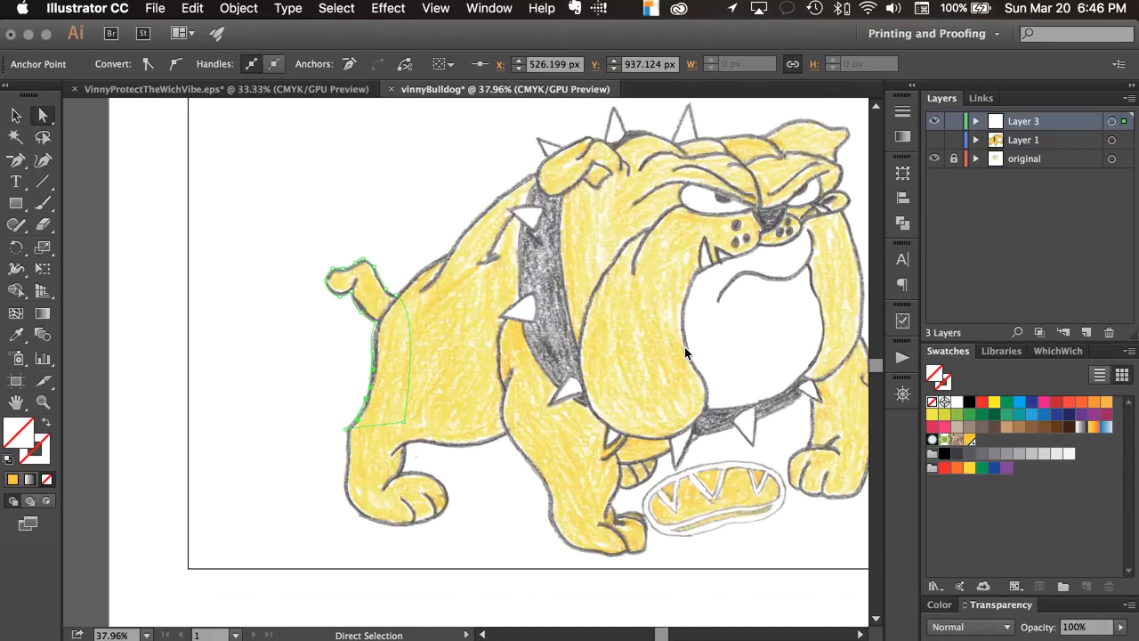
click(934, 121)
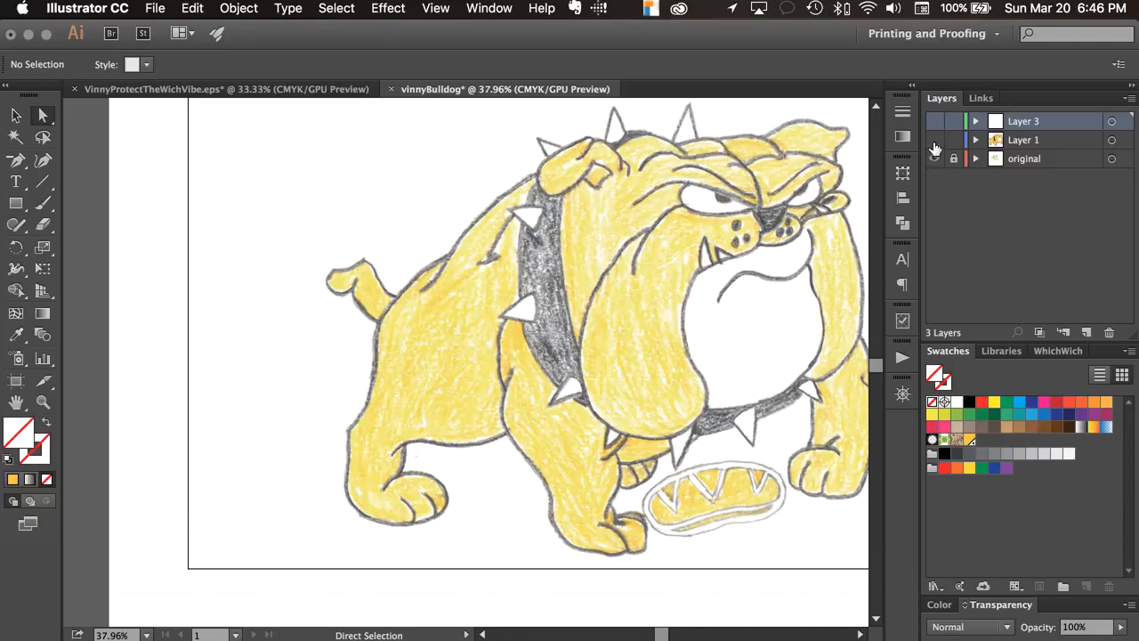
click(934, 141)
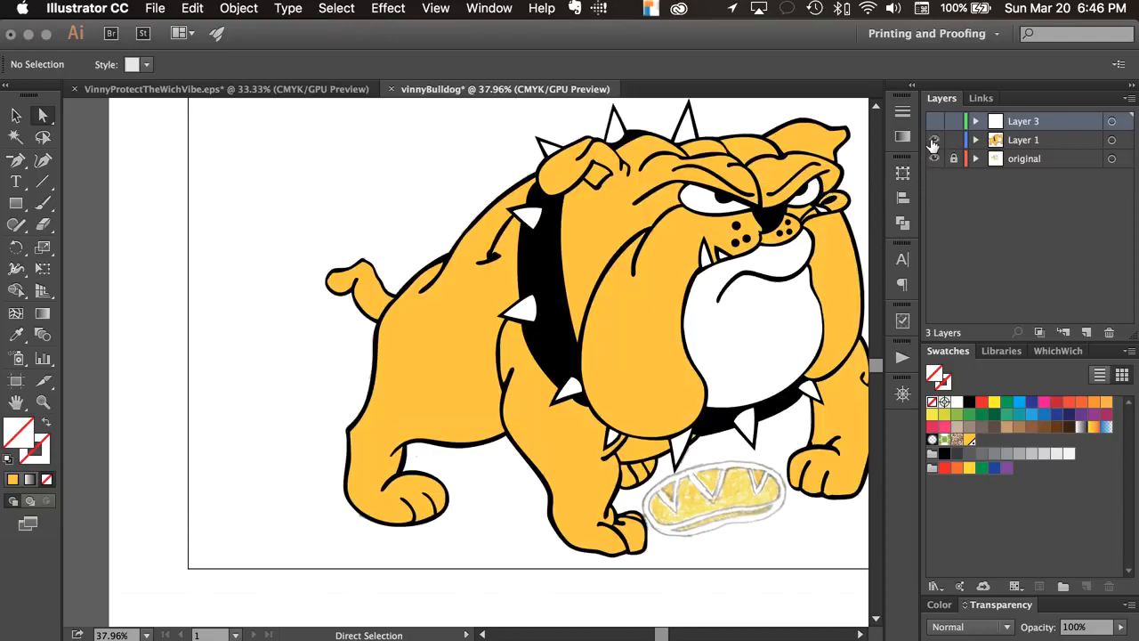
click(934, 140)
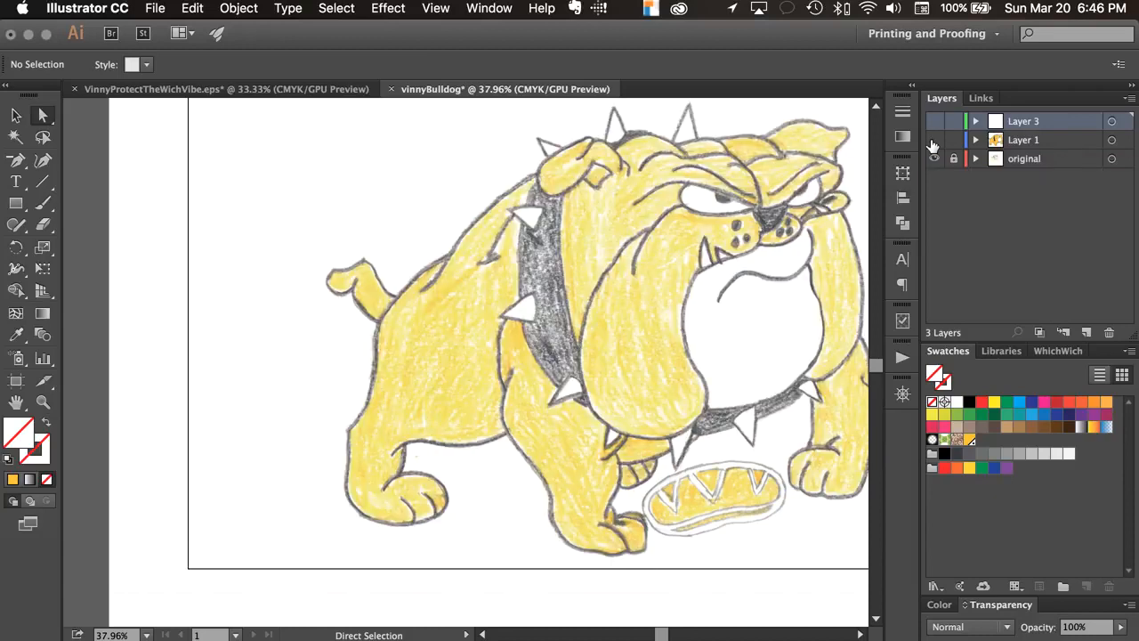
click(934, 140)
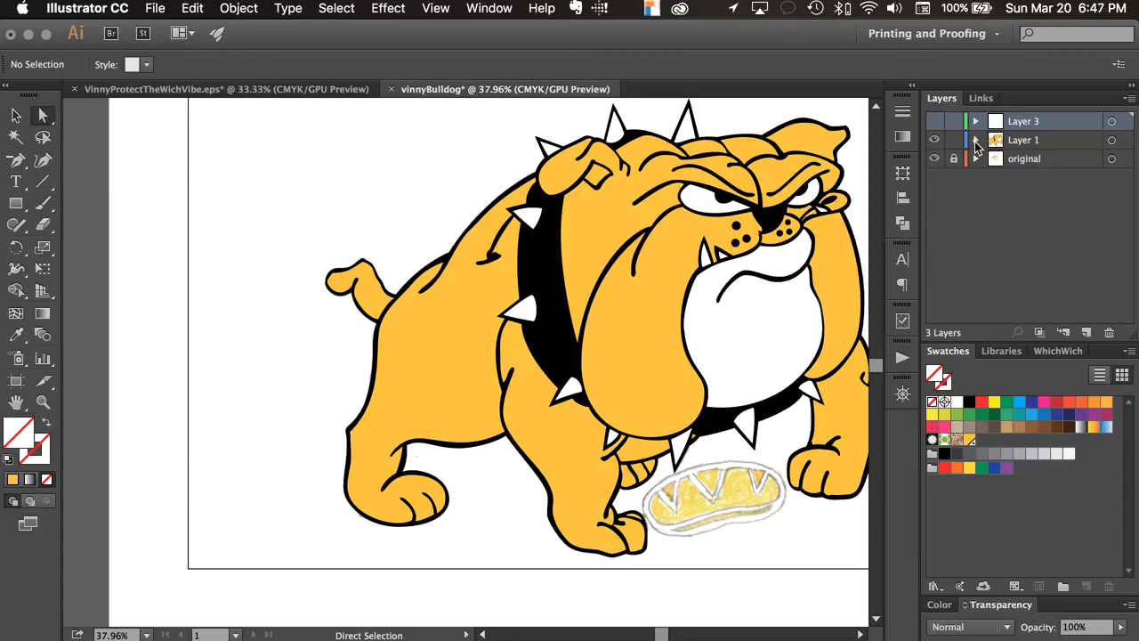
Step: Expand Layer 1 and hide the black silhouette path at the very bottom of its group
click(977, 141)
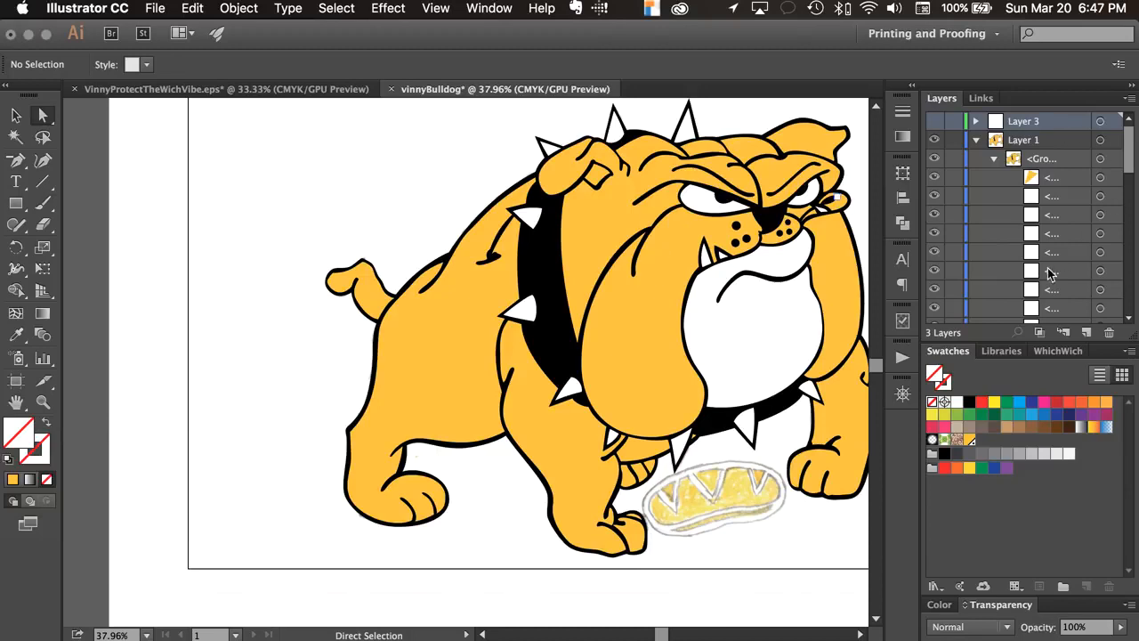
scroll(1047, 258, down, 3)
scroll(1047, 258, down, 2)
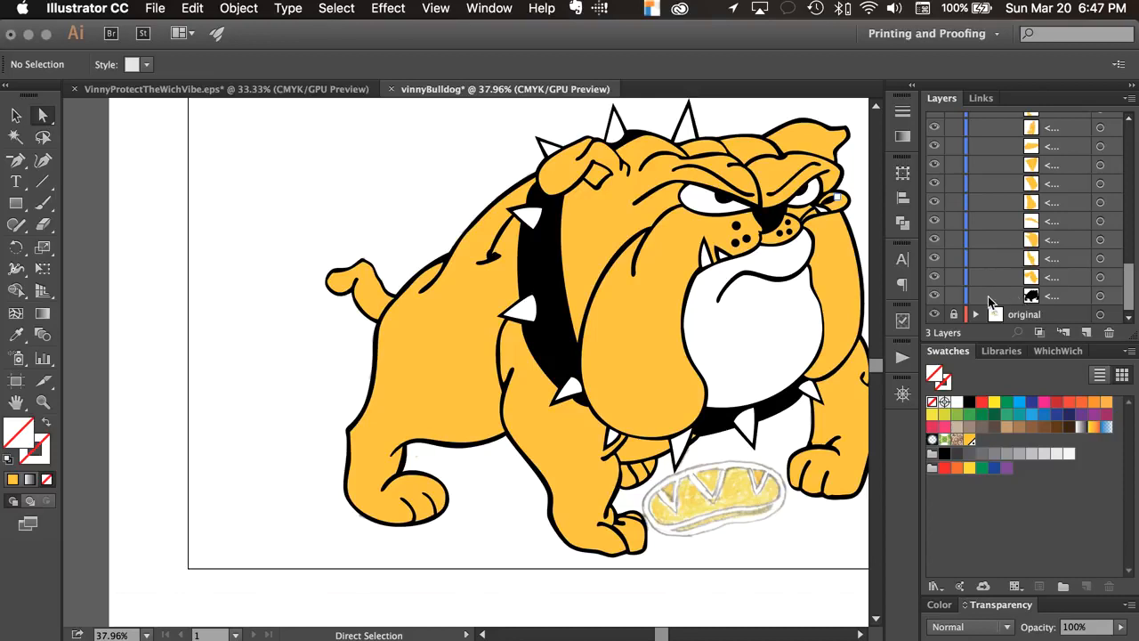
click(935, 297)
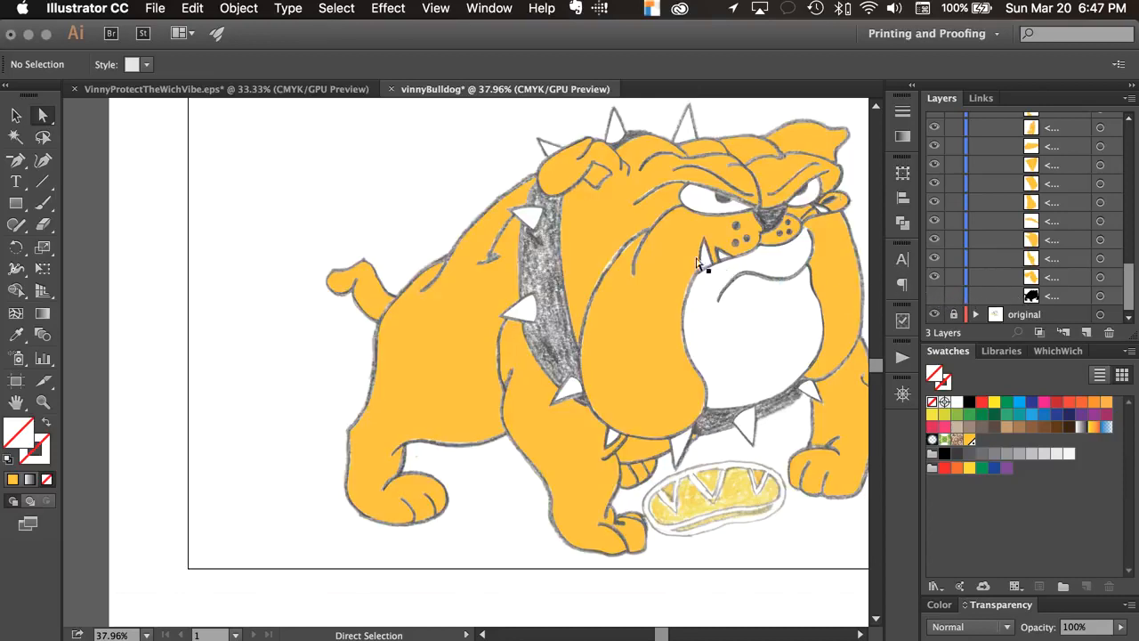
Step: Create a new layer directly above the original layer and move the black silhouette path into it
click(1031, 292)
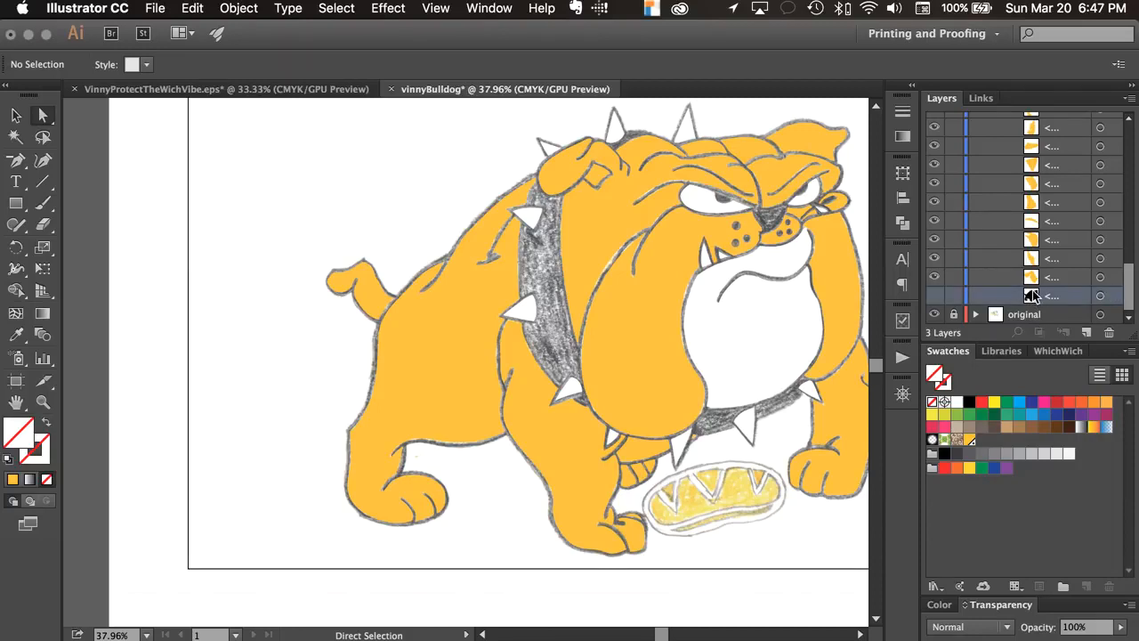
click(1033, 307)
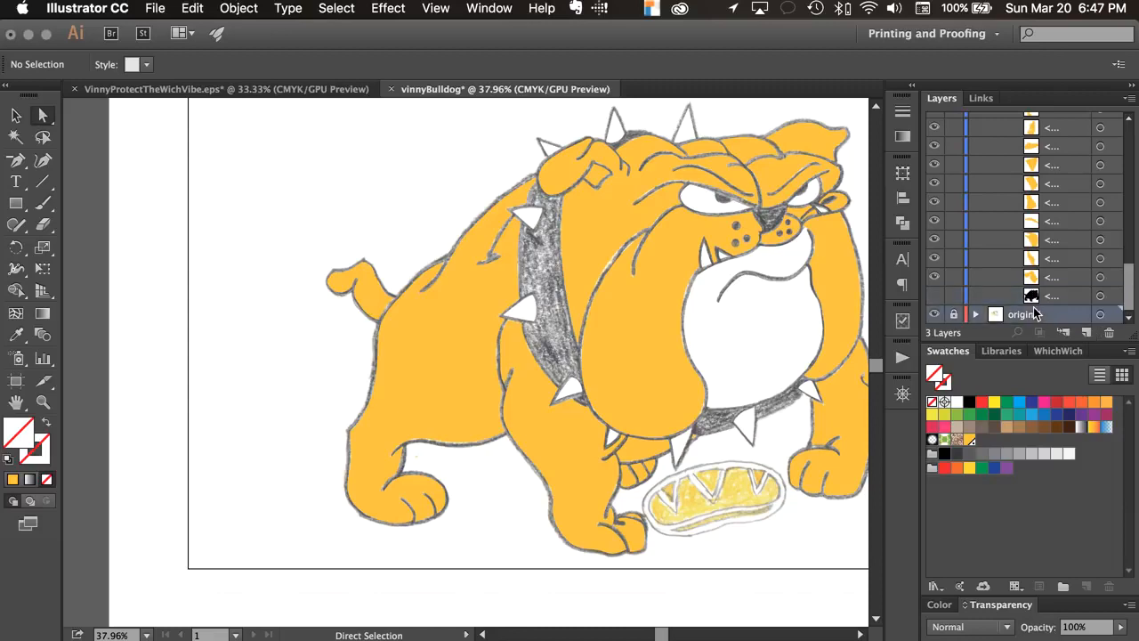
click(1087, 333)
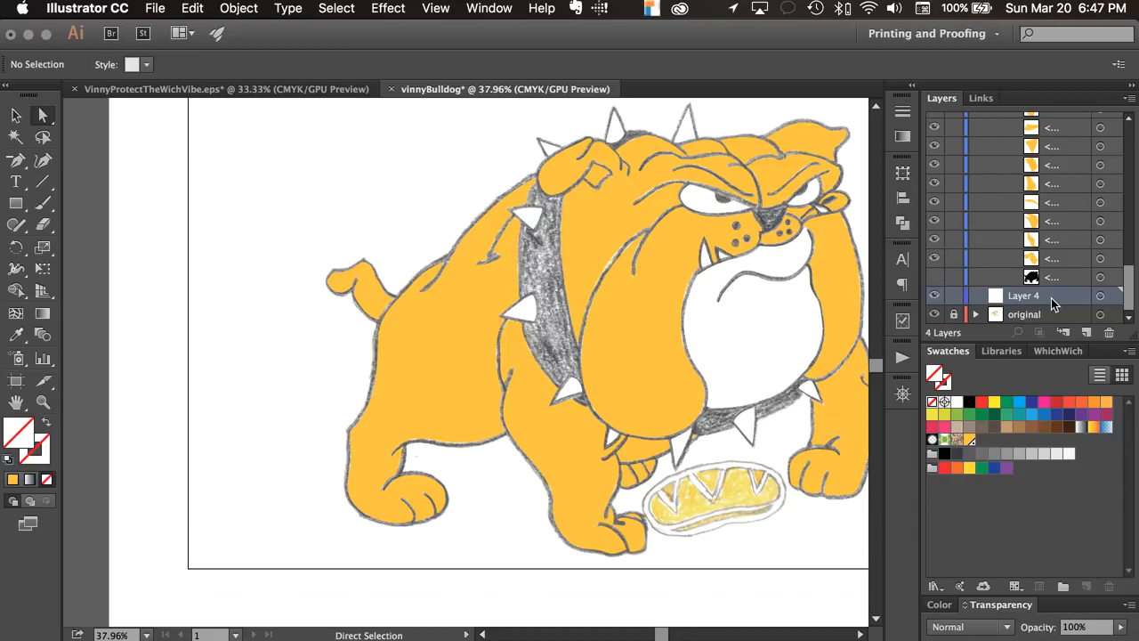
drag(1052, 278, 1052, 292)
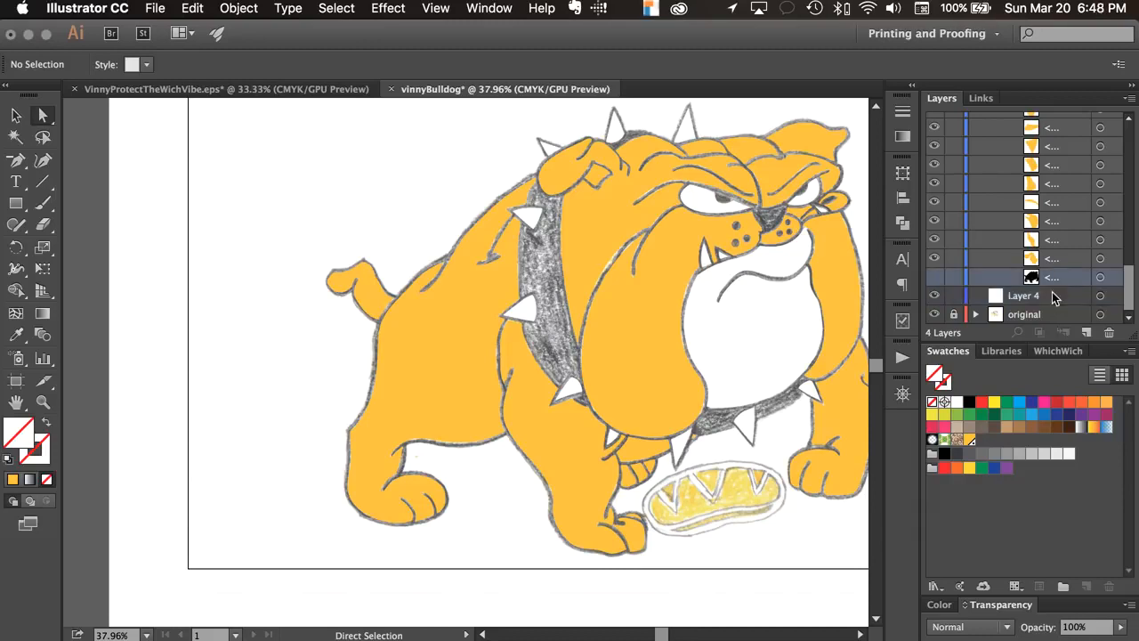
drag(1052, 294, 1035, 300)
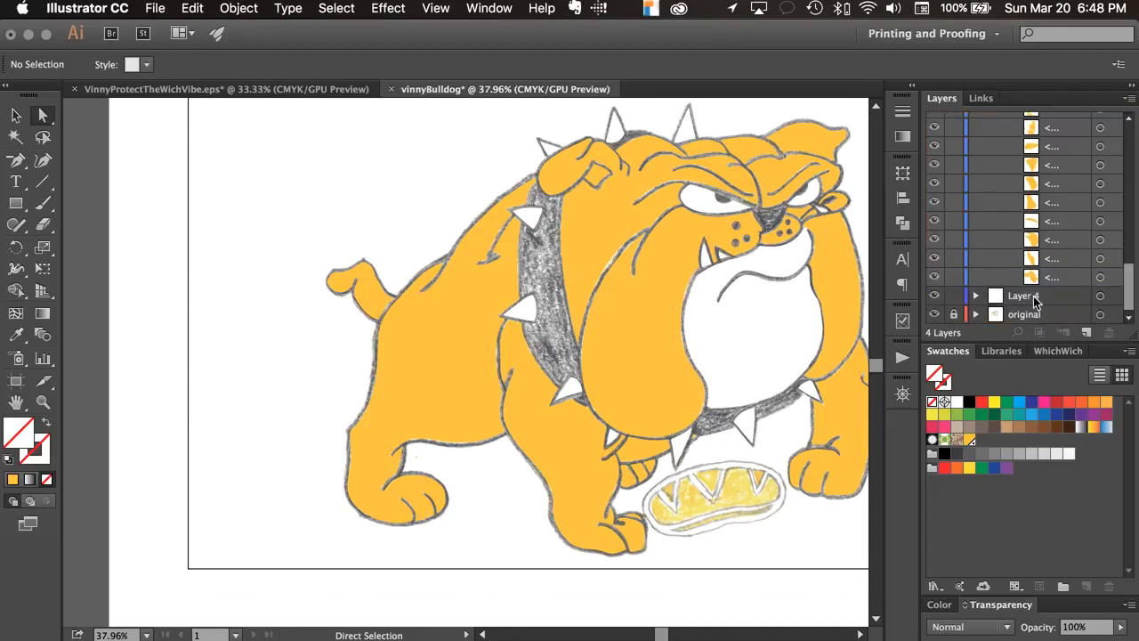
Step: Show the black silhouette path inside Layer 4, then collapse and hide Layer 1
scroll(976, 318, up, 1)
click(975, 318)
scroll(970, 312, down, 2)
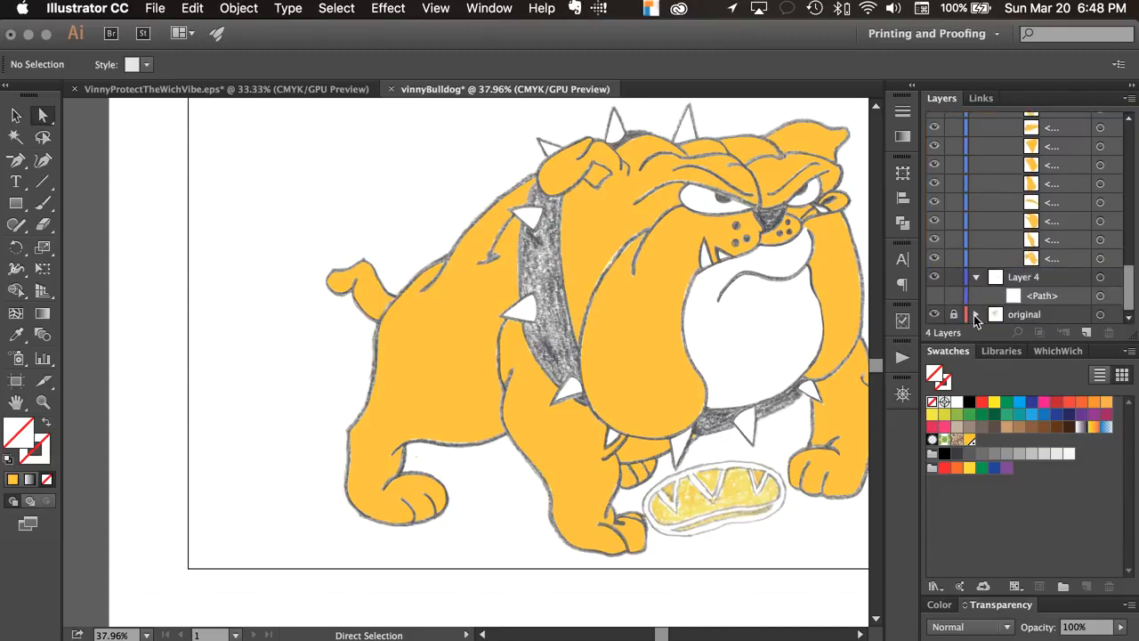
click(935, 296)
scroll(953, 247, up, 5)
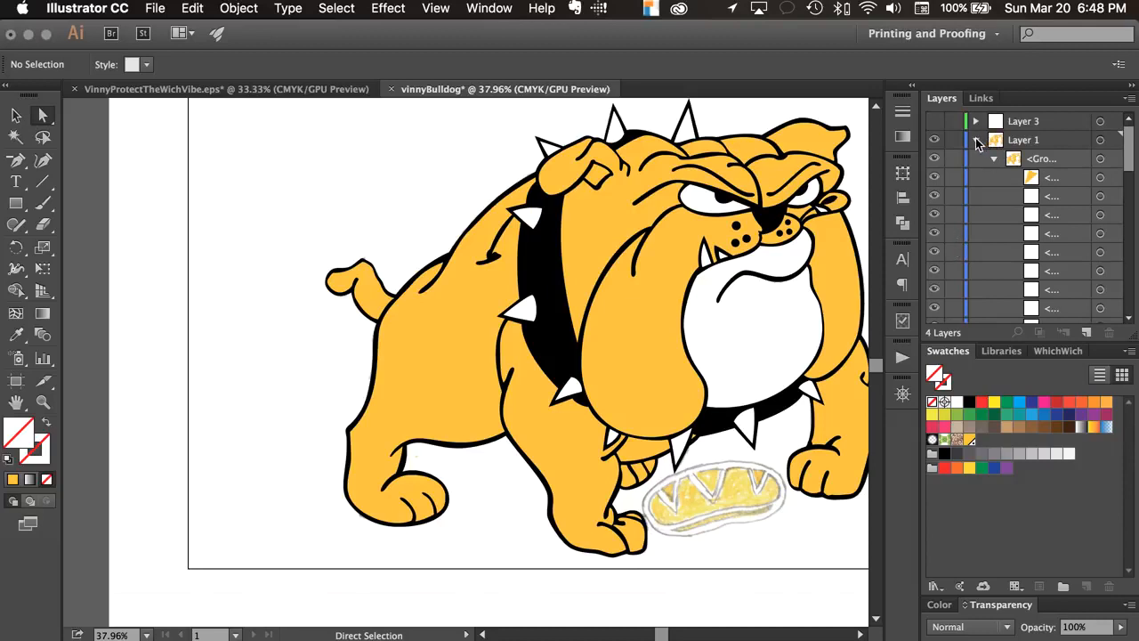
click(976, 140)
click(934, 140)
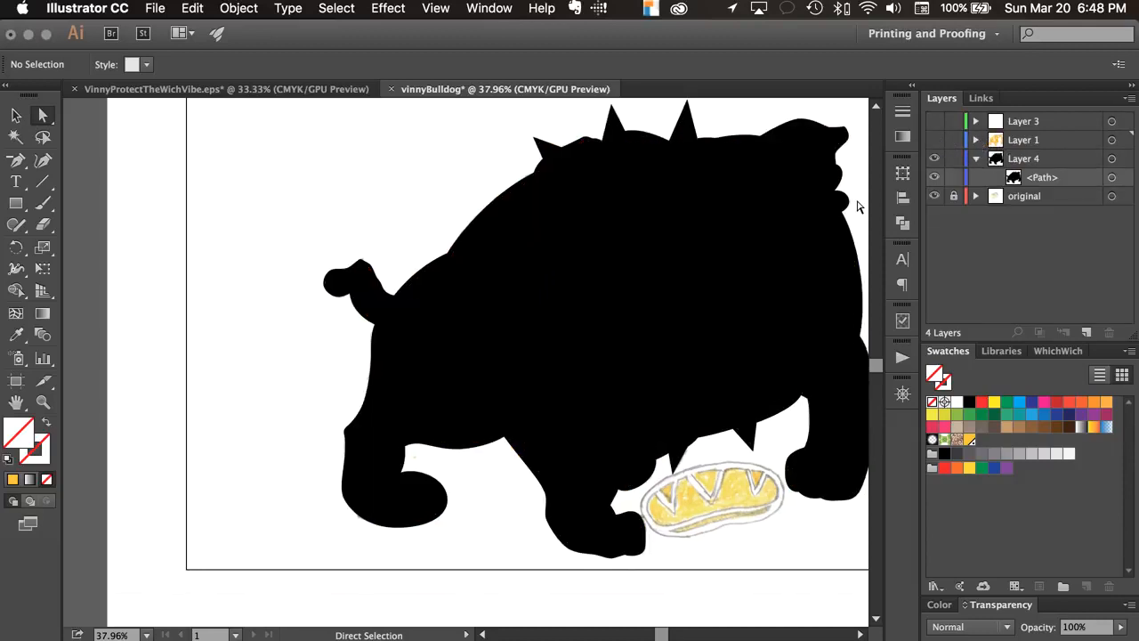
Step: Hide the black silhouette path in Layer 4 to reveal the original sketch
scroll(857, 207, up, 1)
scroll(857, 207, right, 1)
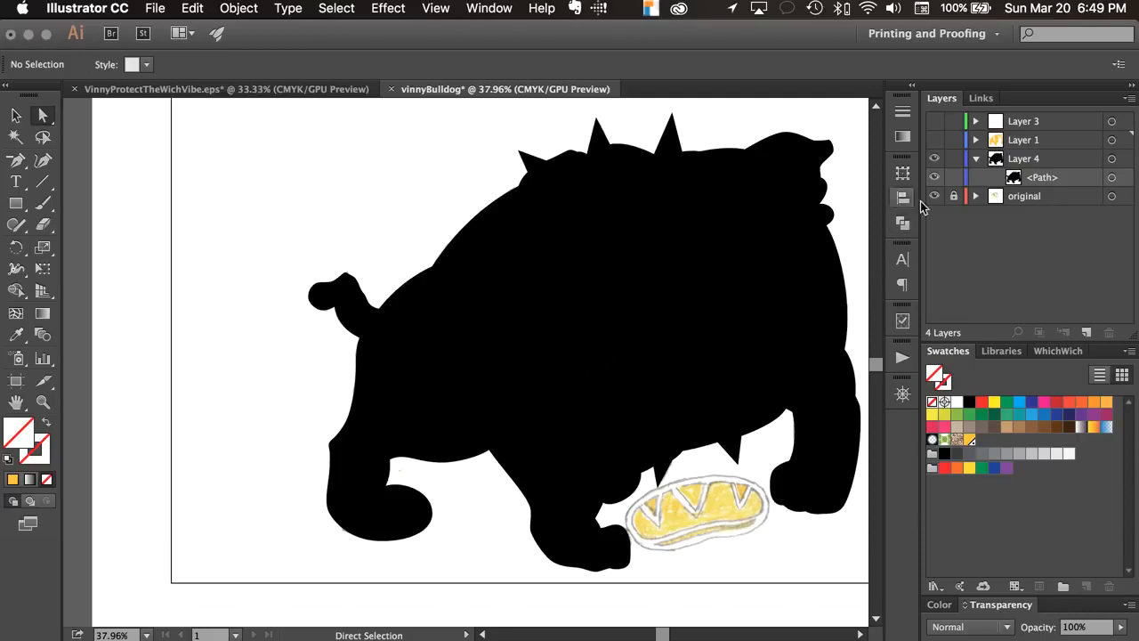
click(935, 177)
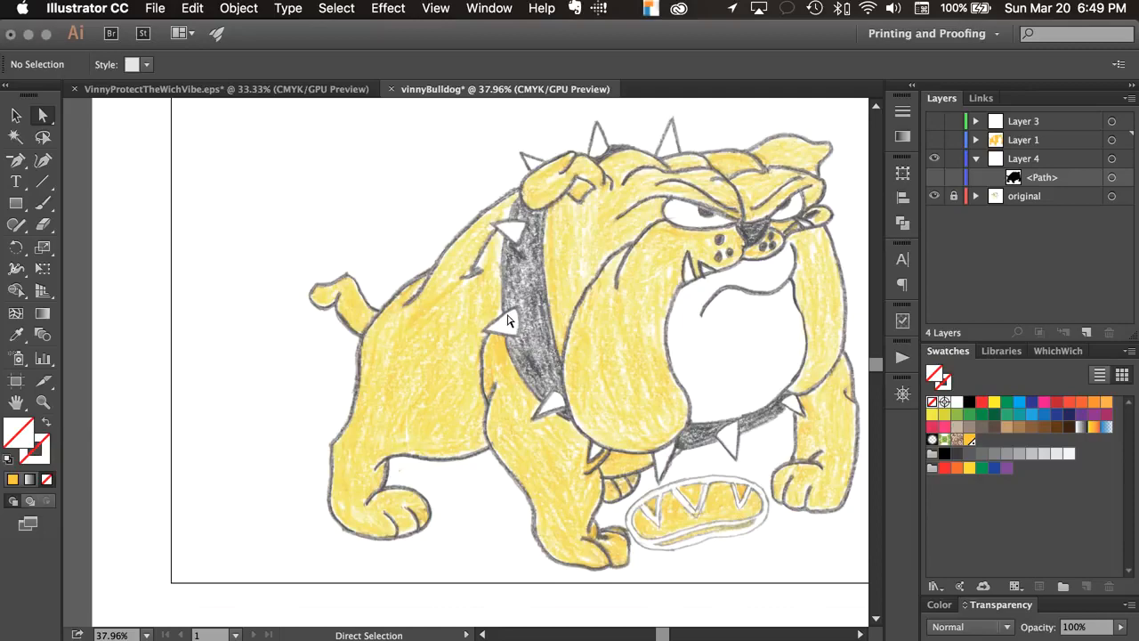
Step: Trace the white spike midway down the left side of the collar as a closed three-point path with the Pen tool
scroll(508, 321, up, 5)
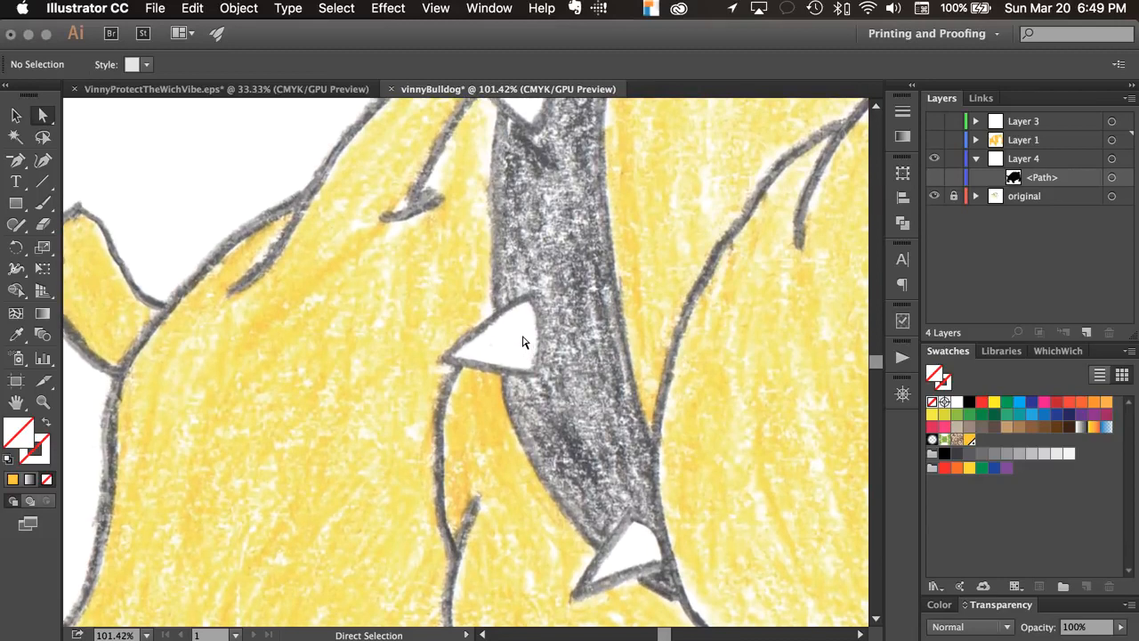
key(p)
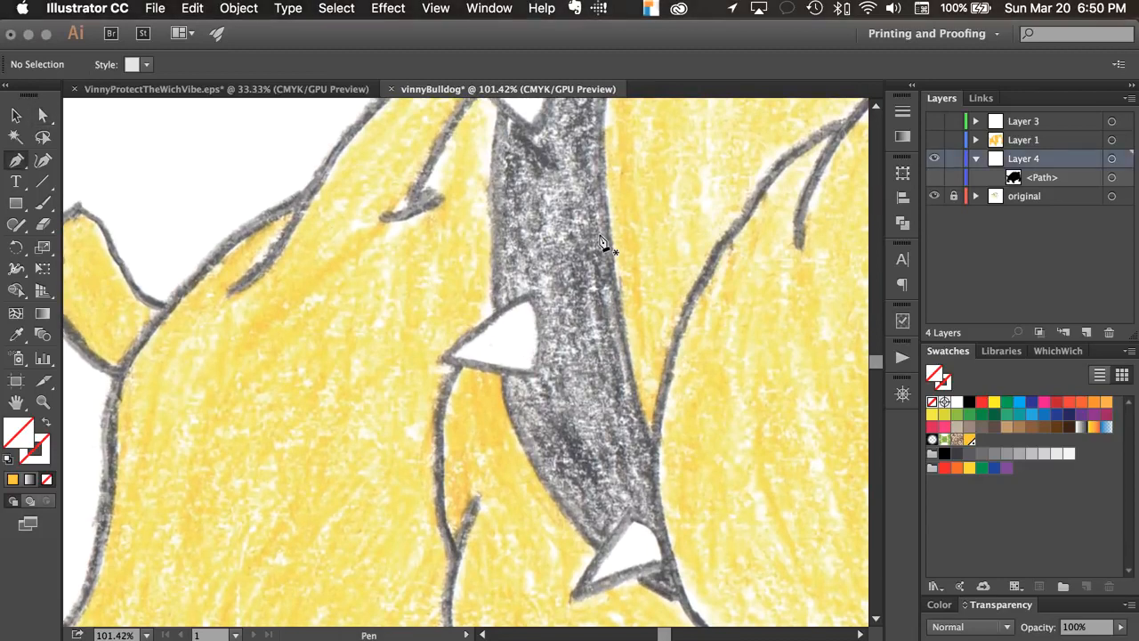
click(527, 301)
click(531, 369)
click(450, 357)
click(527, 302)
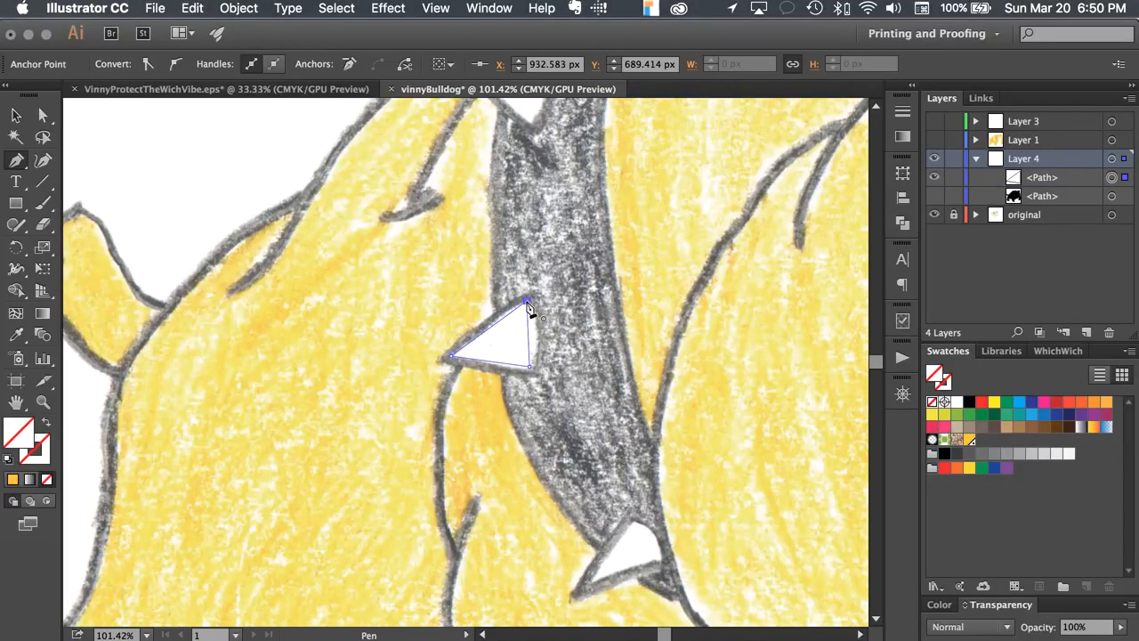
click(526, 303)
Step: Convert the two anchor points on the spike's collar-side edge to smooth points
key(a)
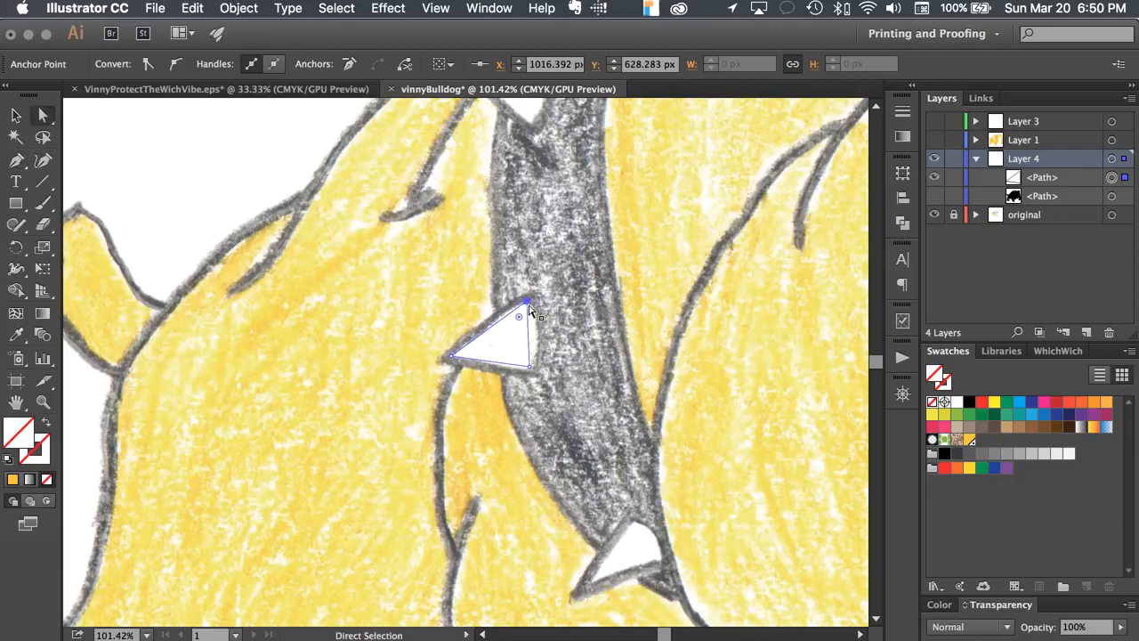
click(175, 63)
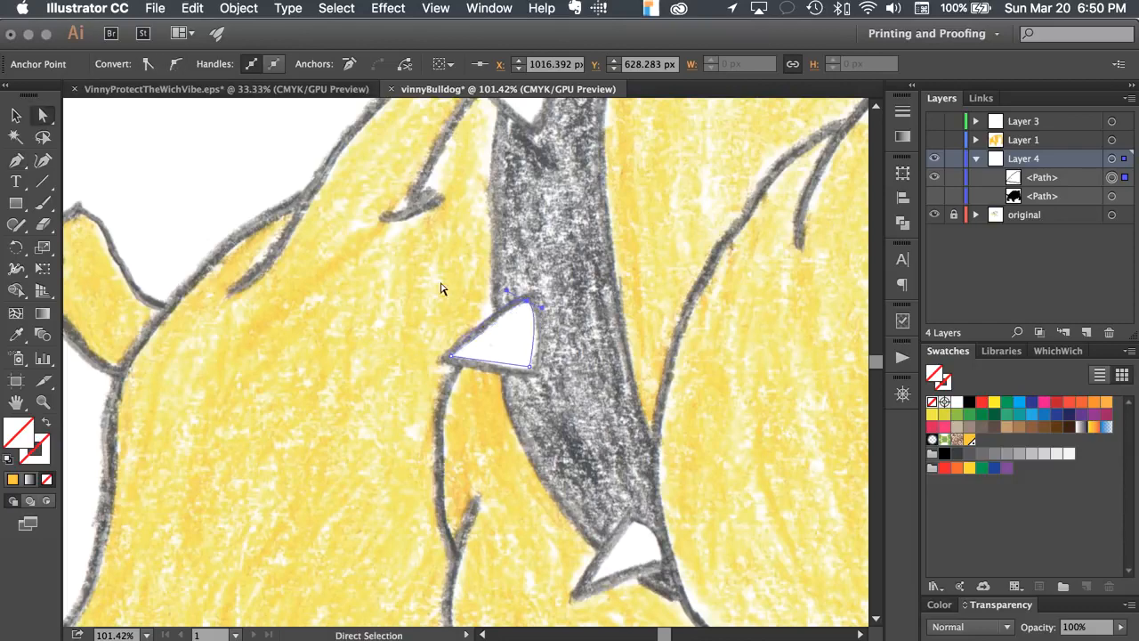
click(529, 365)
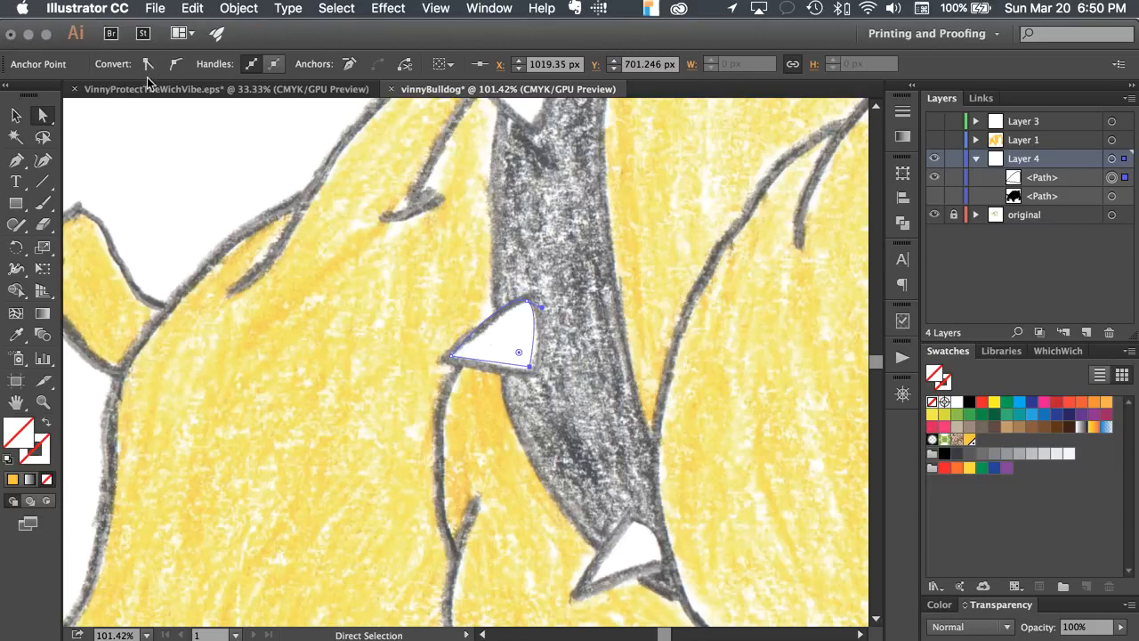
click(178, 66)
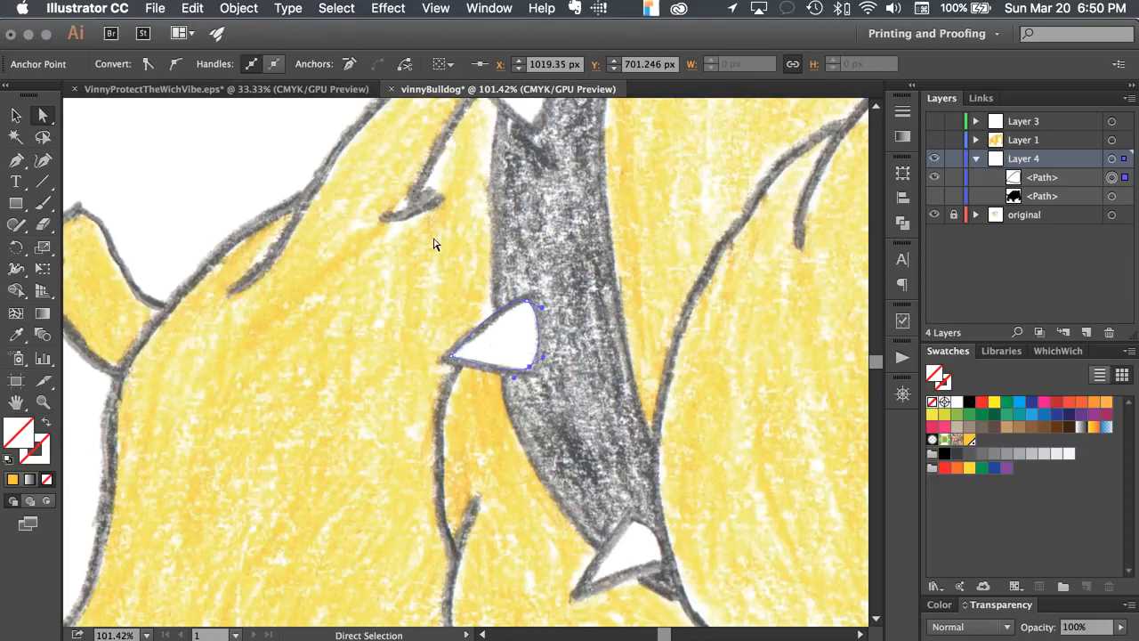
Step: Reshape the traced collar spike's curved inner edge by adjusting its anchor handles, and fill the spike with red
click(519, 301)
drag(507, 291, 541, 323)
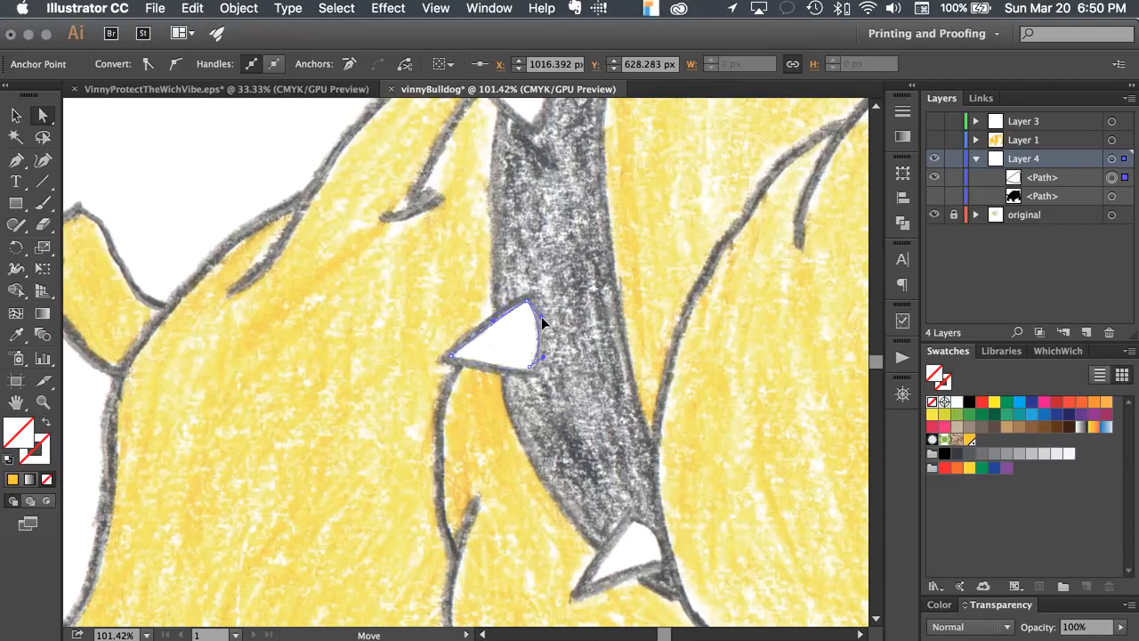
click(538, 366)
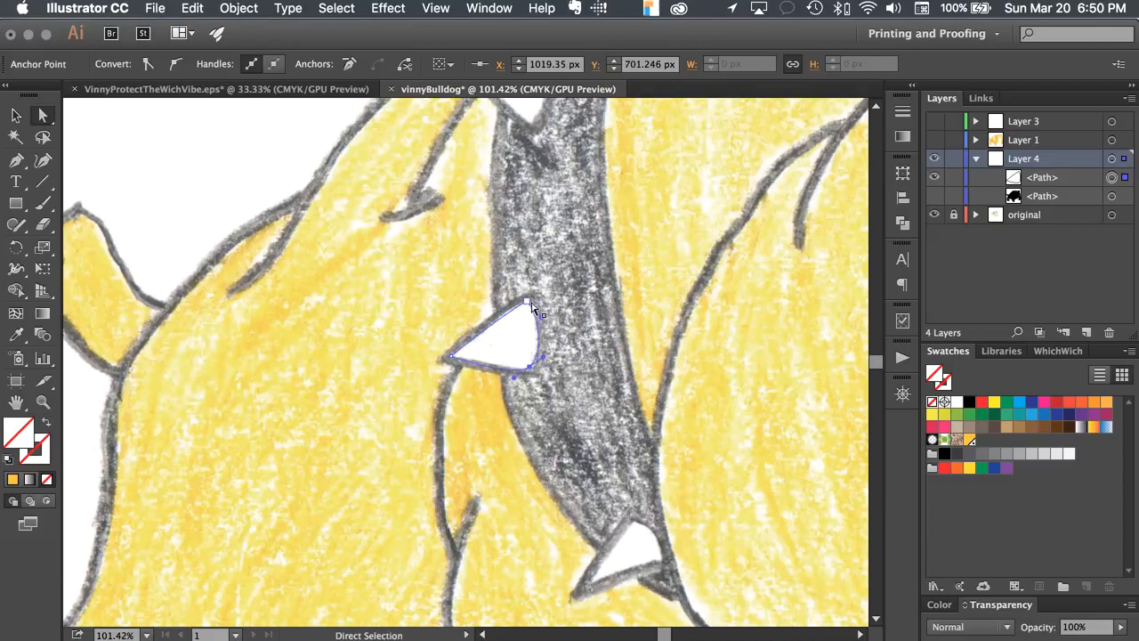
mouse_move(542, 316)
mouse_down()
mouse_move(536, 299)
mouse_move(531, 308)
mouse_up()
click(544, 357)
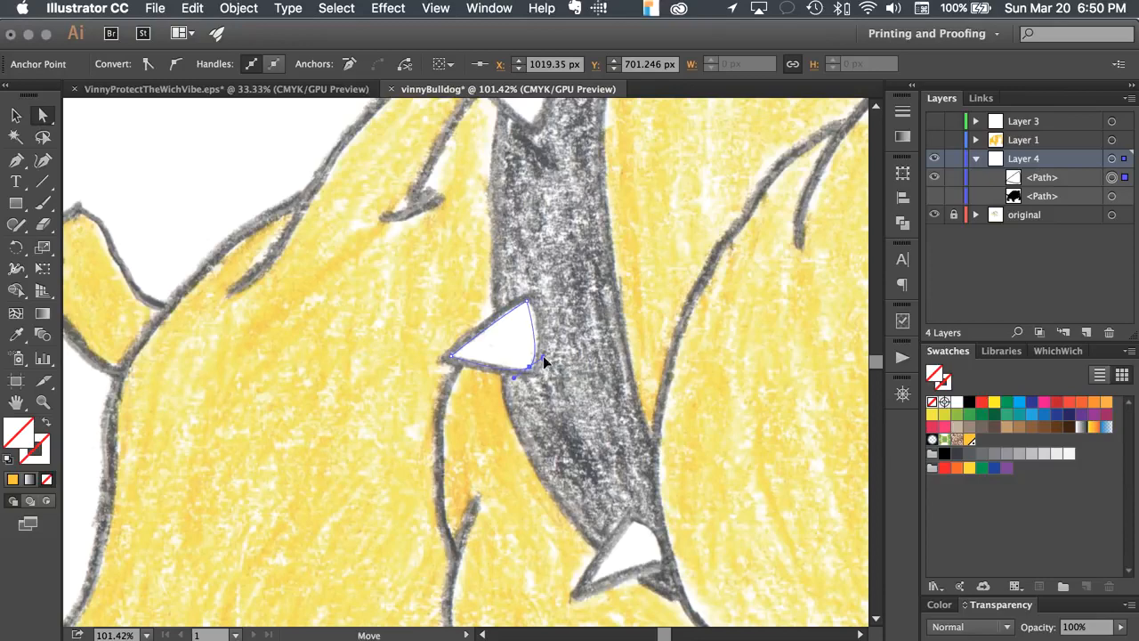
drag(544, 357, 552, 331)
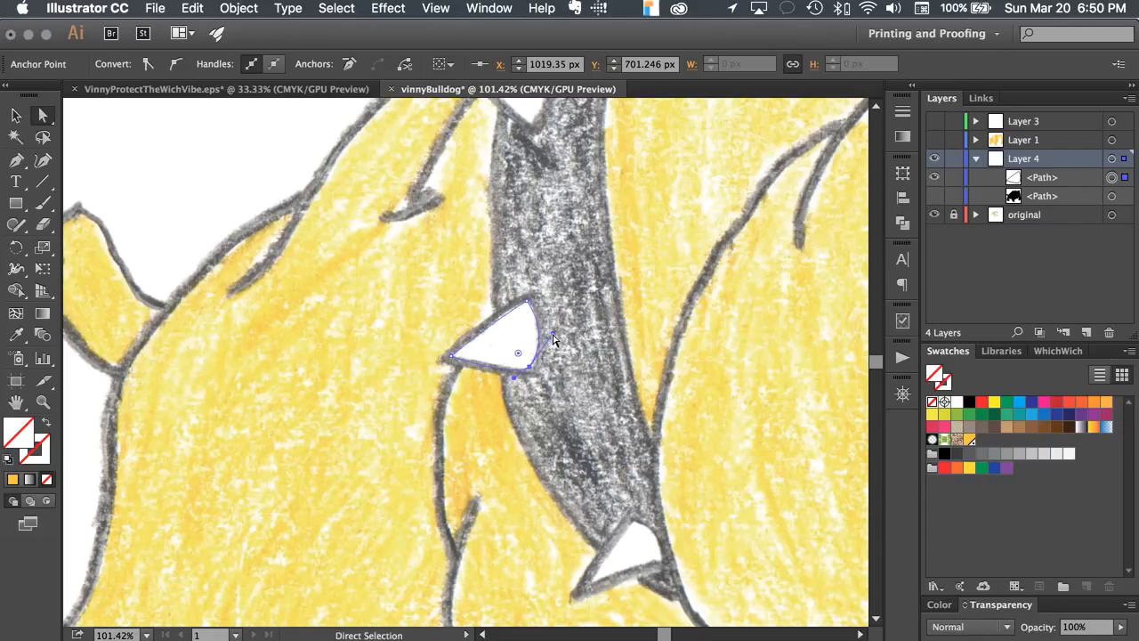
click(533, 369)
mouse_move(515, 379)
mouse_down()
mouse_move(501, 370)
mouse_move(531, 370)
mouse_up()
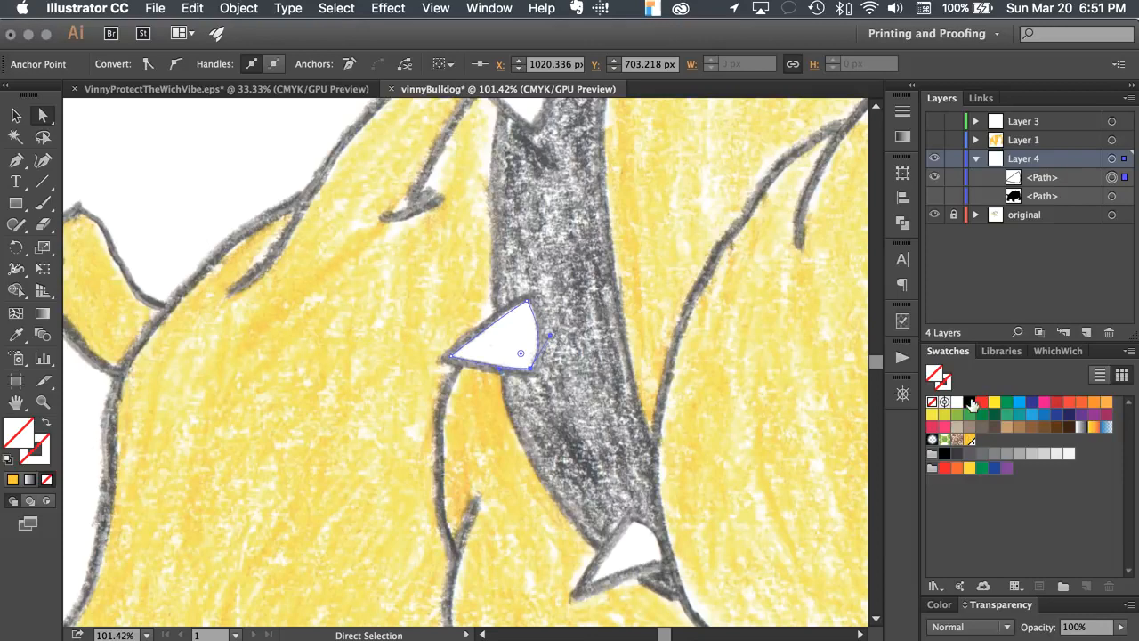
click(983, 403)
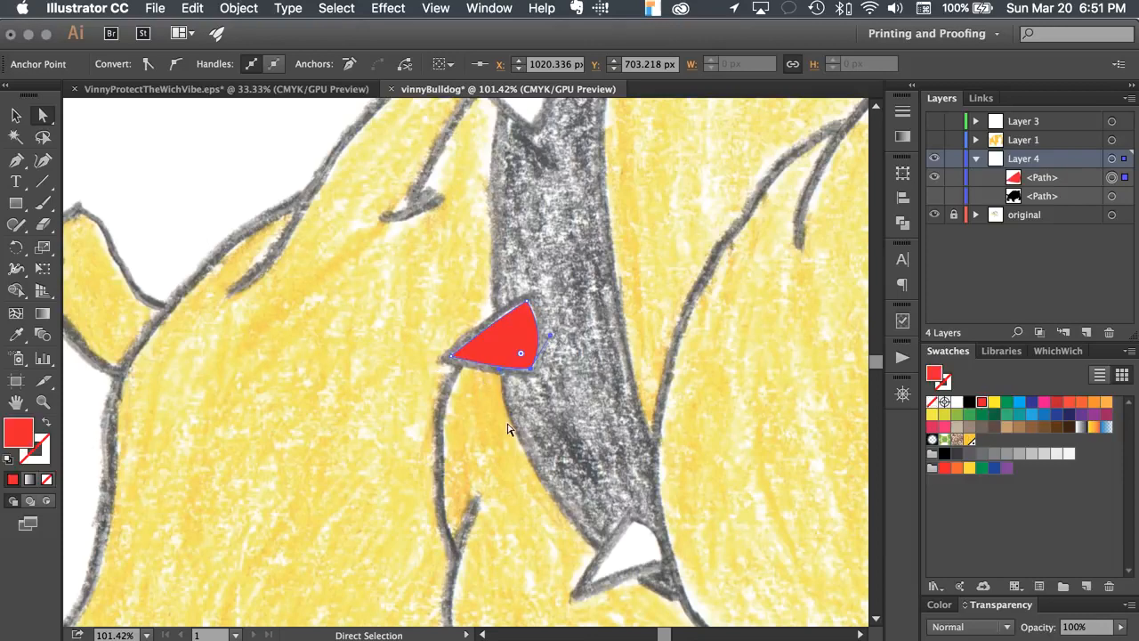
Step: Trace the yellow upper part of the rear paw beneath the jowl as a closed five-point path with the Pen tool
scroll(472, 445, down, 10)
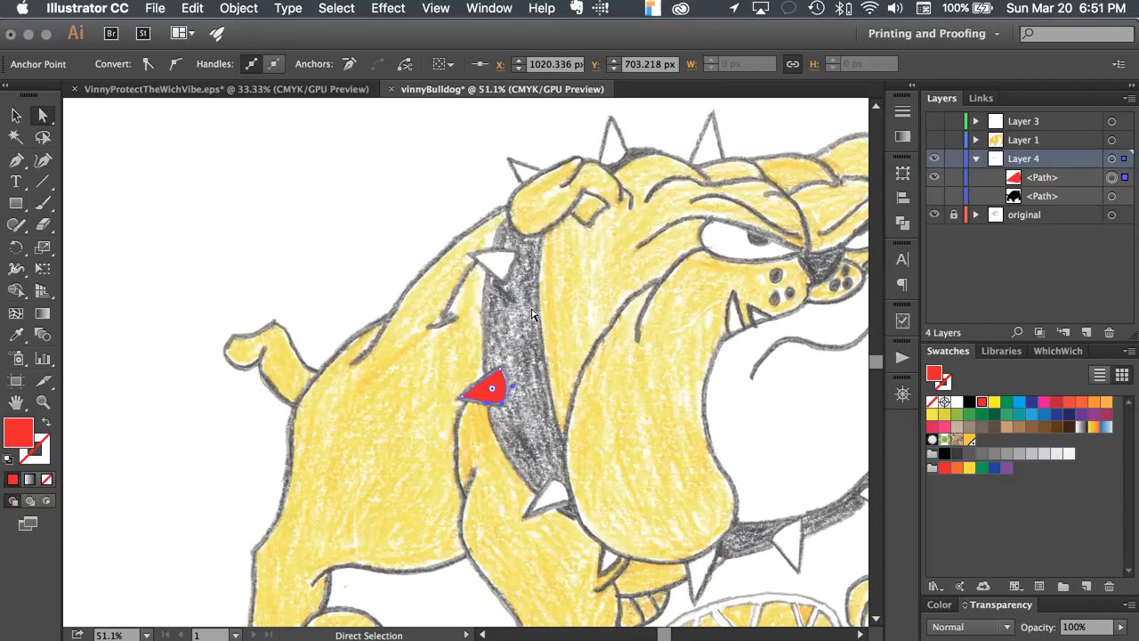
scroll(532, 313, down, 5)
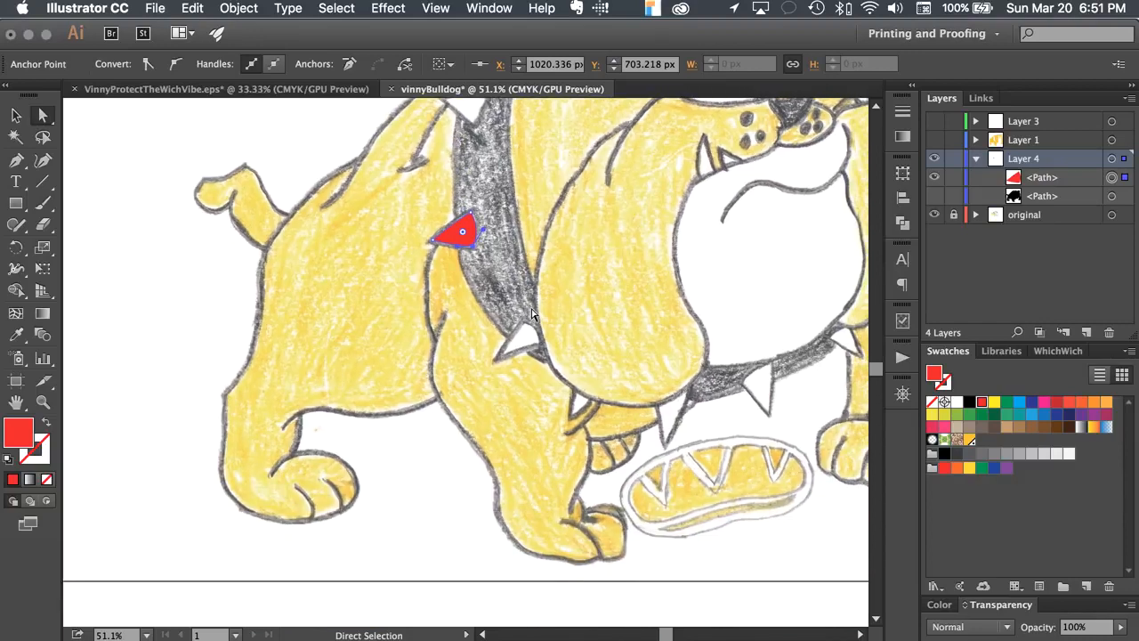
scroll(525, 304, up, 3)
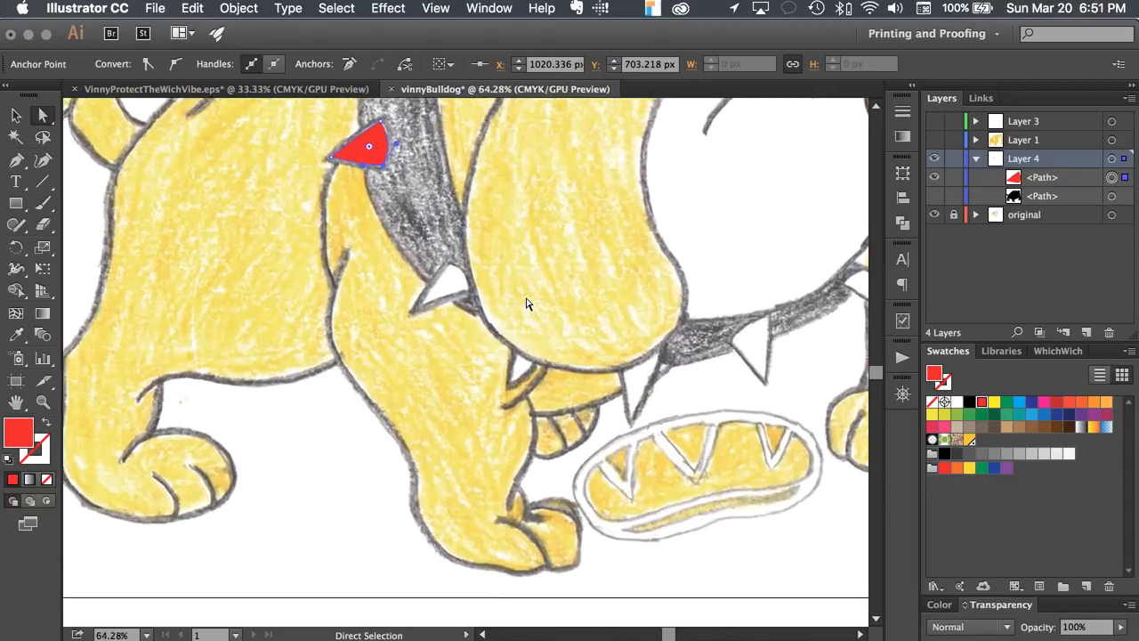
scroll(509, 303, up, 2)
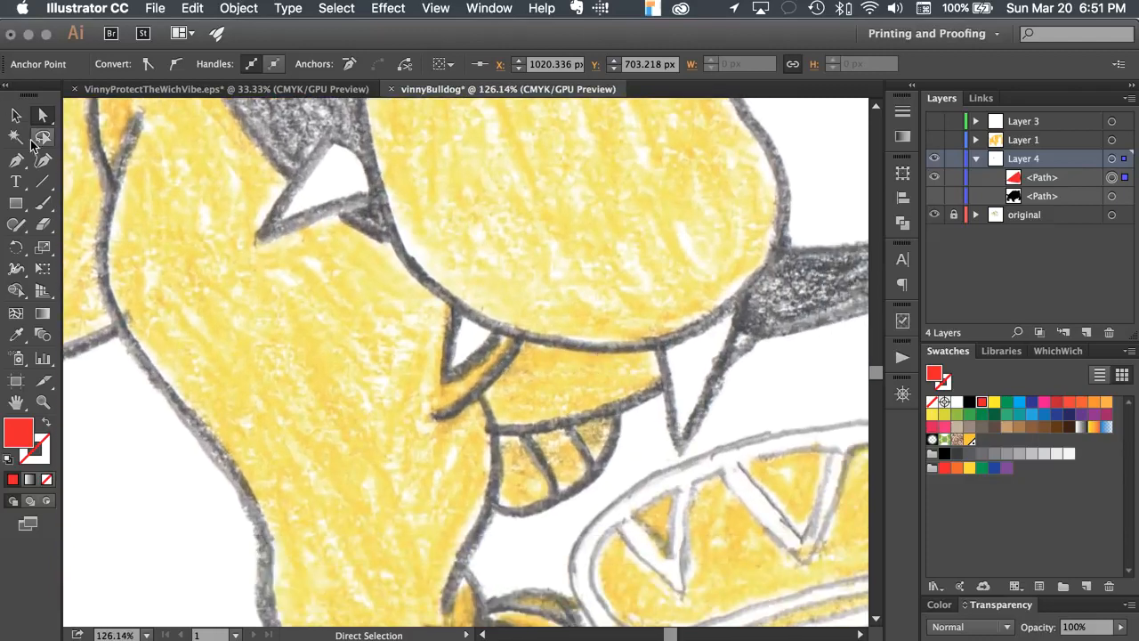
click(17, 161)
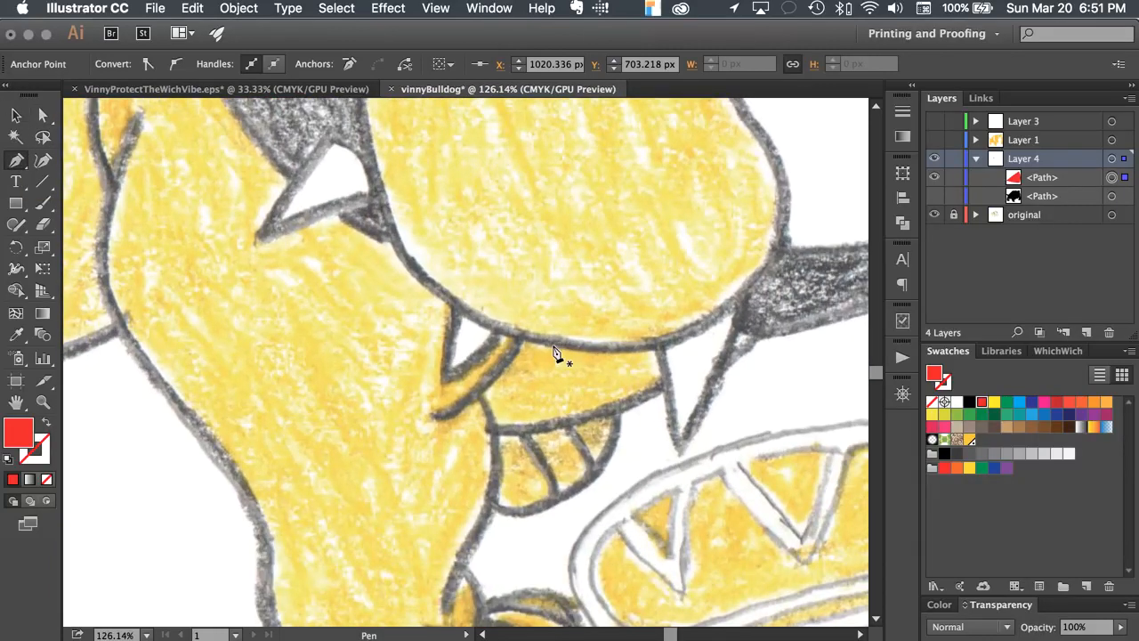
click(522, 341)
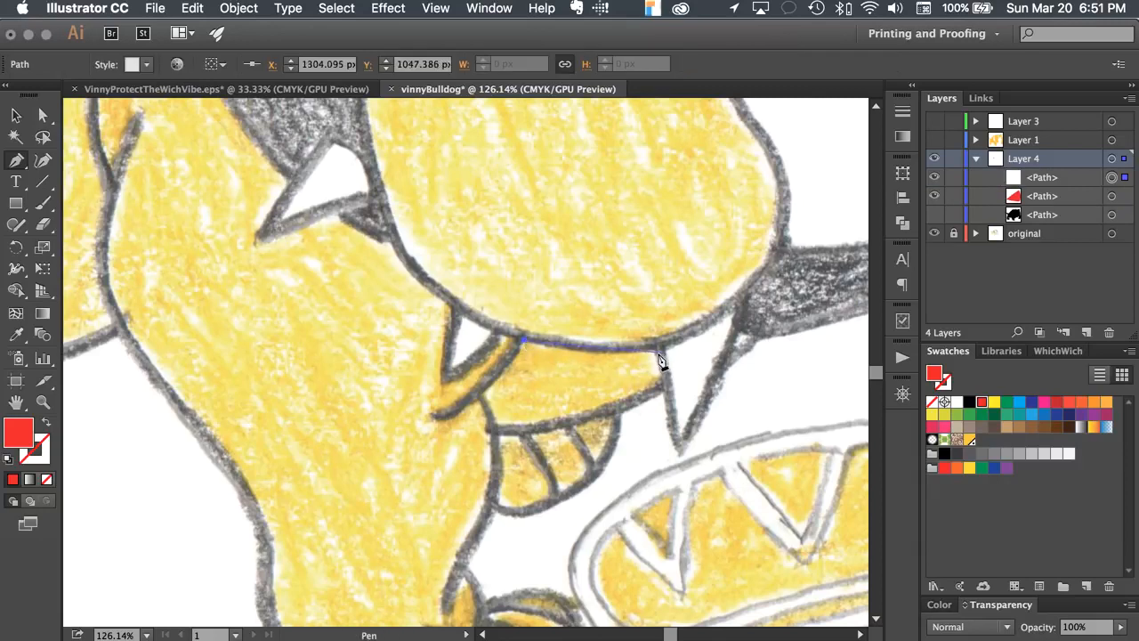
click(656, 347)
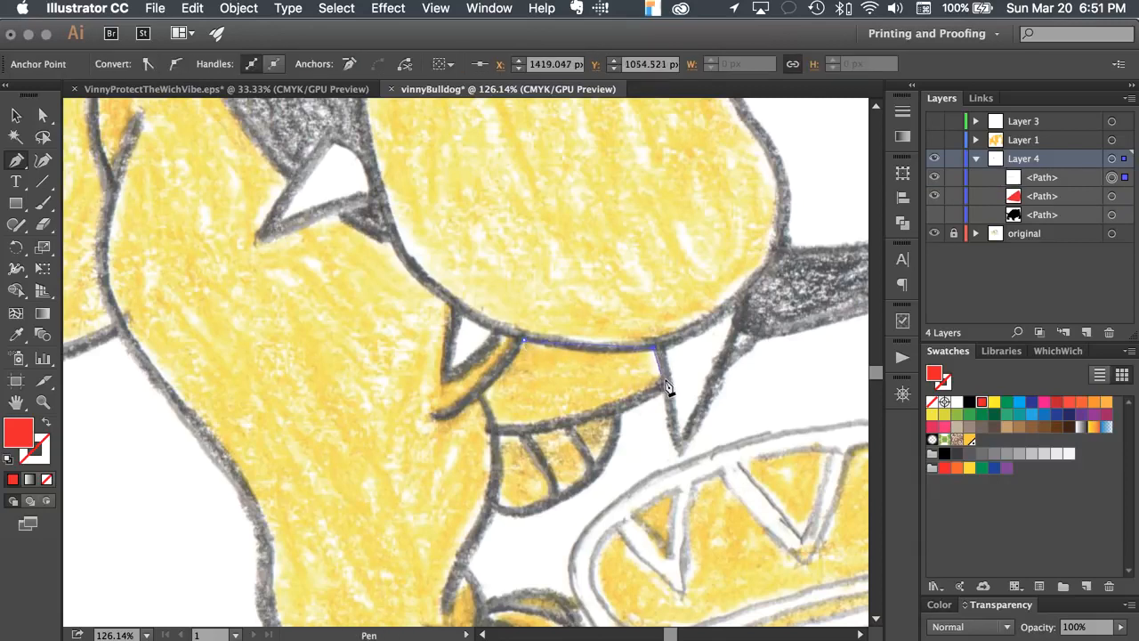
click(664, 379)
click(500, 426)
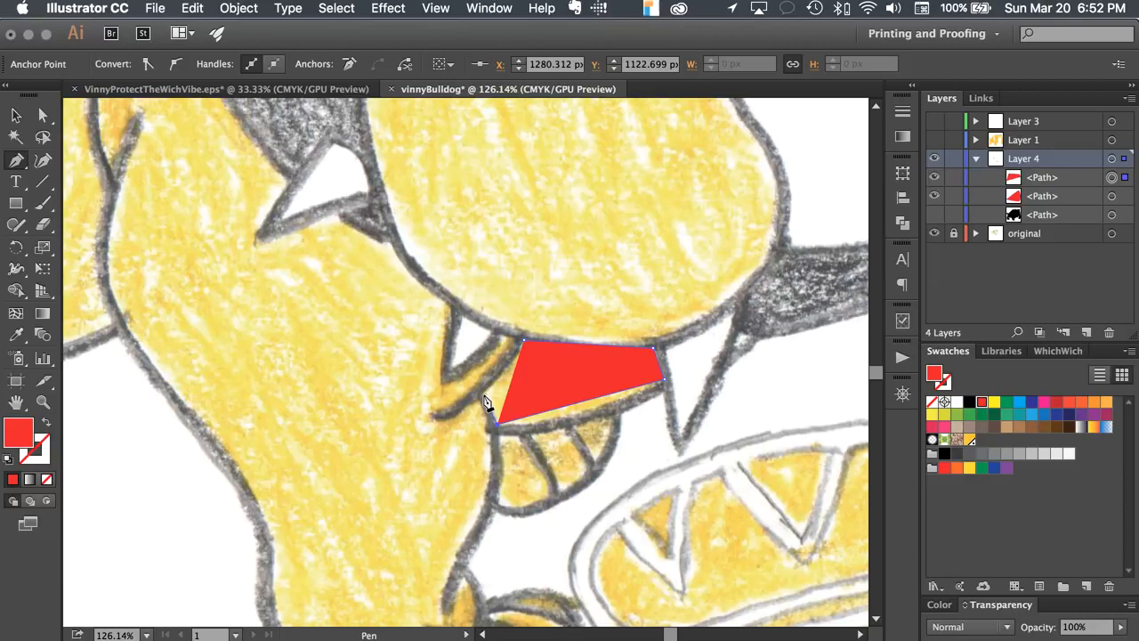
click(482, 395)
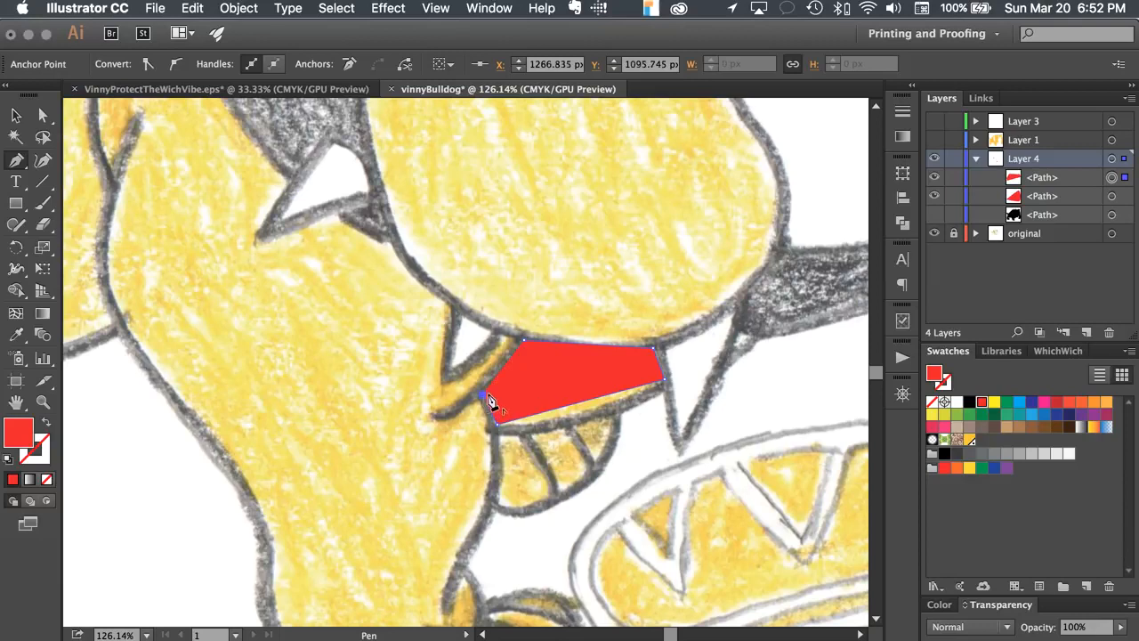
click(525, 347)
Step: Remove the fill from the rear paw path and convert its anchor points to smooth points
key(v)
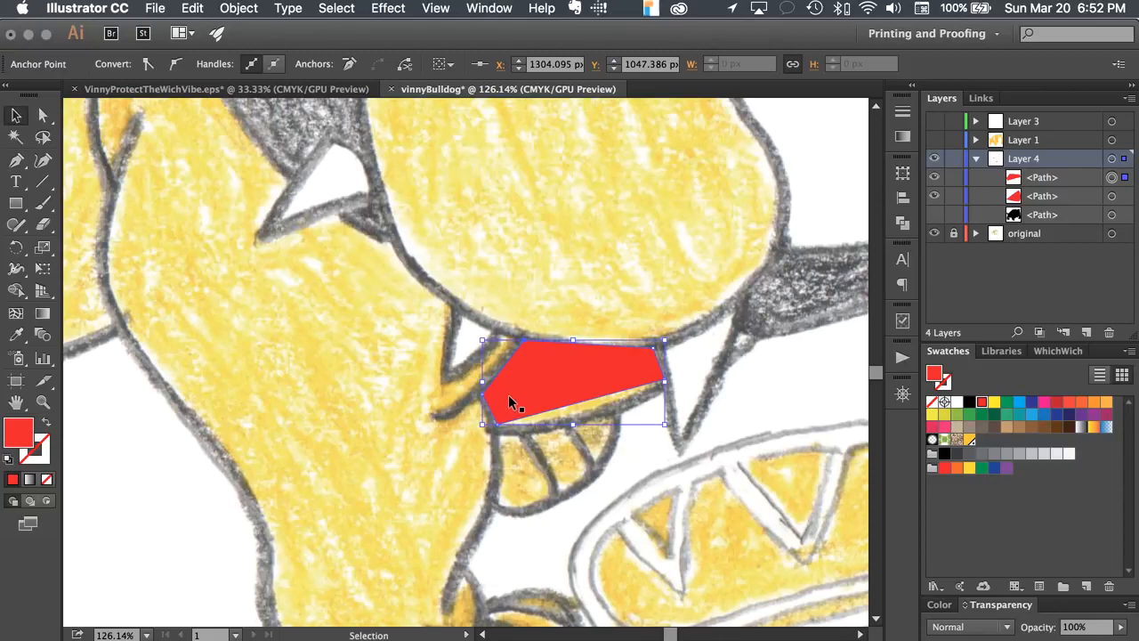
key(a)
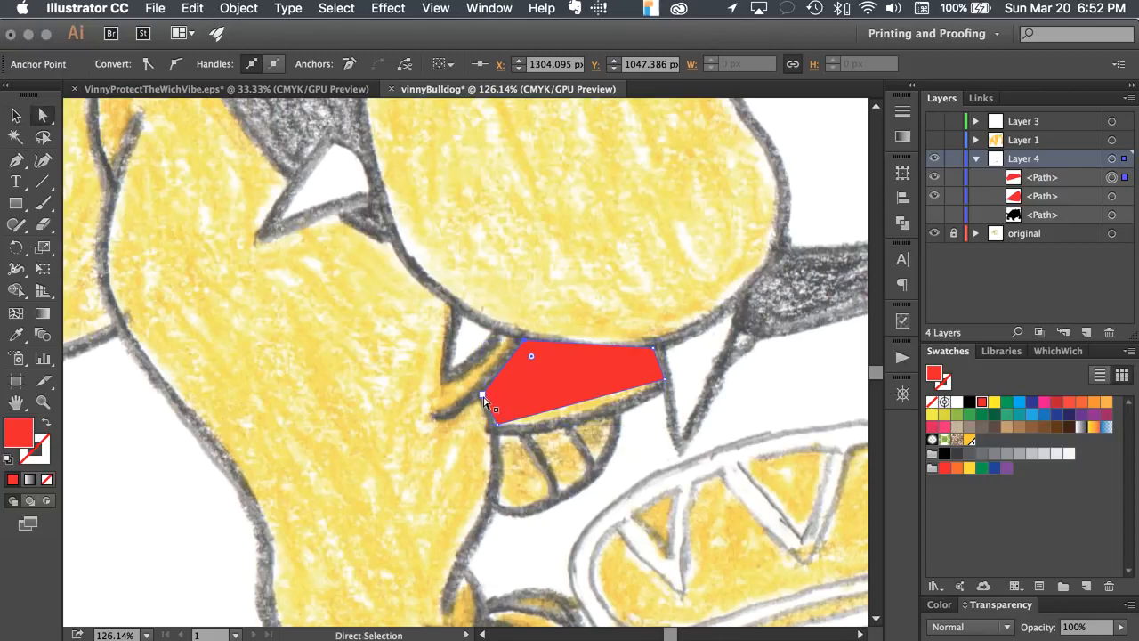
click(484, 397)
click(932, 402)
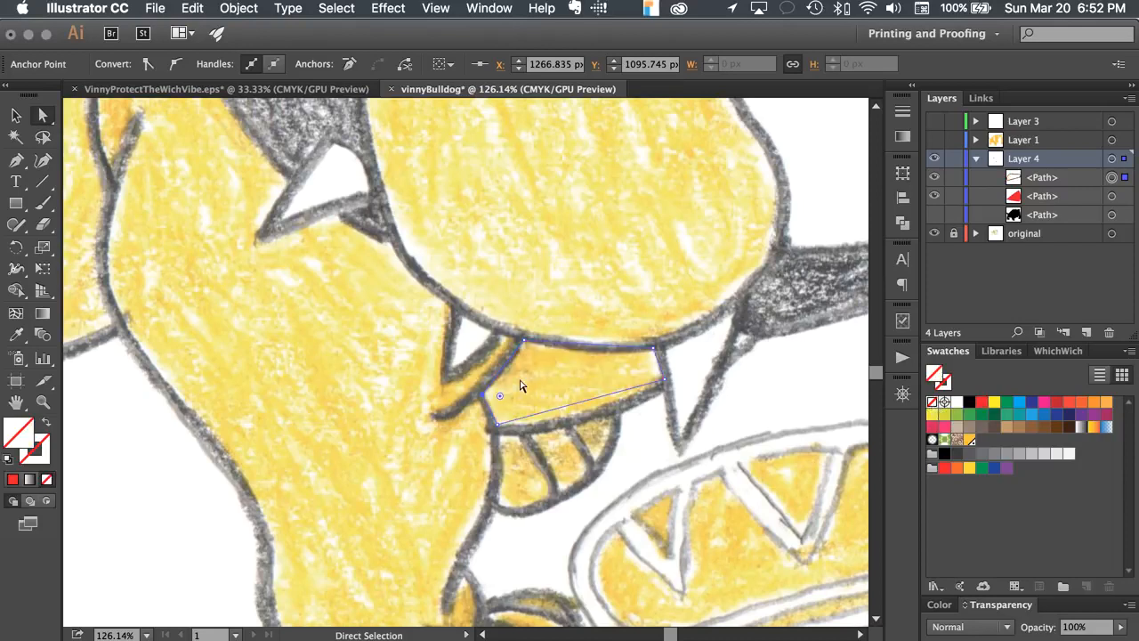
drag(464, 301, 561, 473)
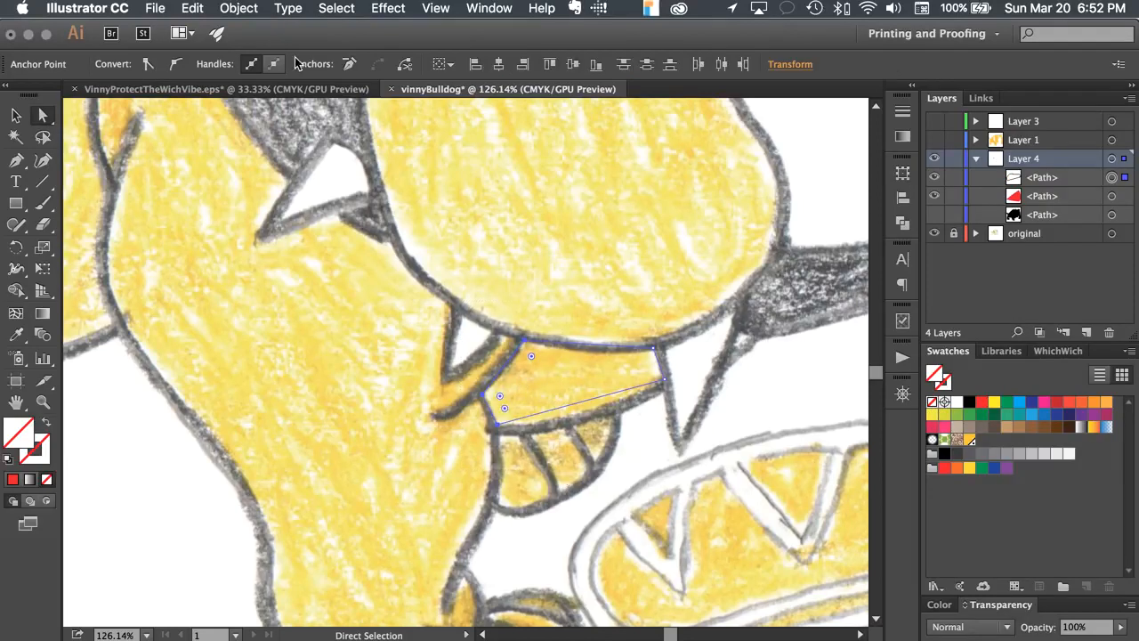
click(178, 65)
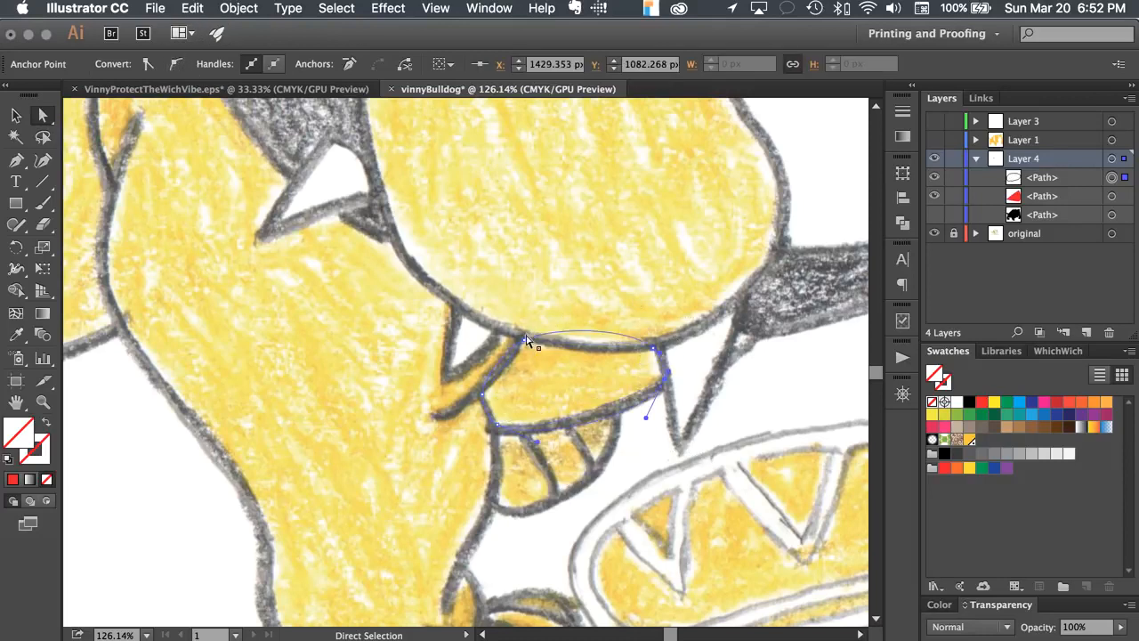
Step: Adjust the direction handles of the paw path's upper edge so the curve follows the jowl outline
drag(526, 340, 565, 360)
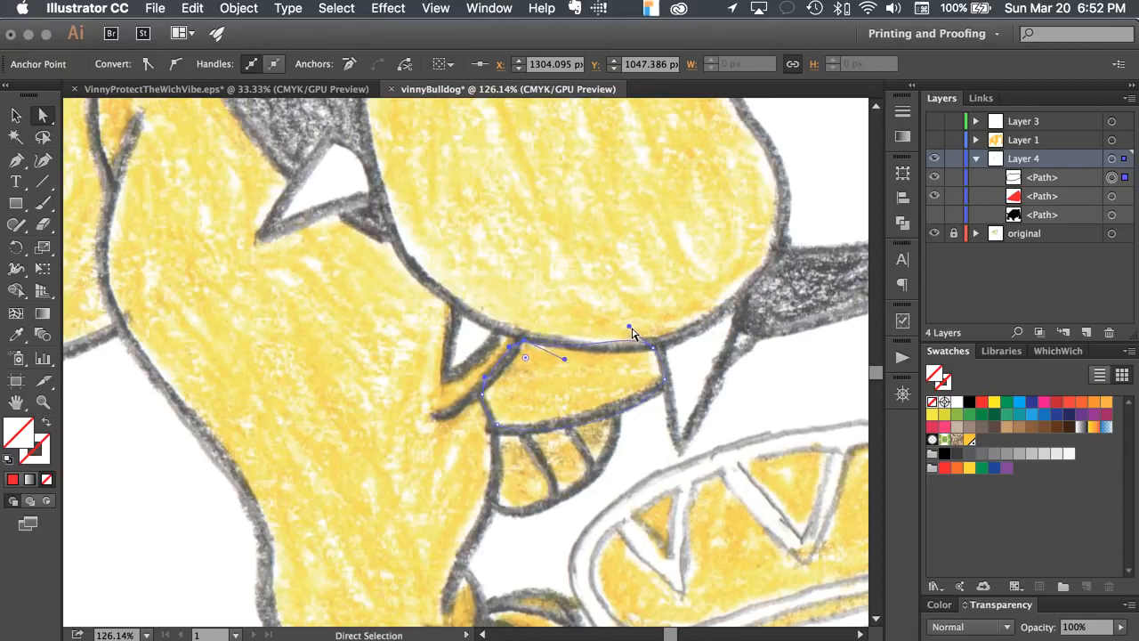
drag(632, 332, 654, 352)
drag(564, 358, 599, 363)
Step: Adjust the anchor and handles at the paw path's spike-side corner to fit its short side and lower edge to the sketch
click(668, 372)
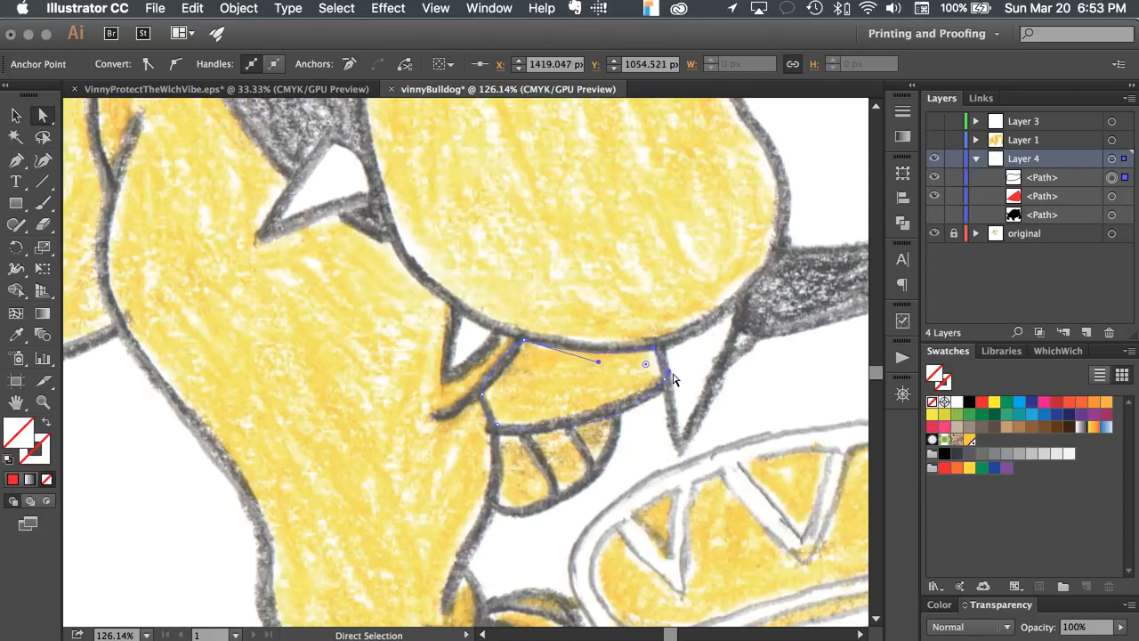
mouse_move(668, 374)
mouse_down()
mouse_move(667, 385)
mouse_move(647, 378)
mouse_move(664, 381)
mouse_up()
drag(643, 419, 617, 403)
drag(537, 447, 496, 424)
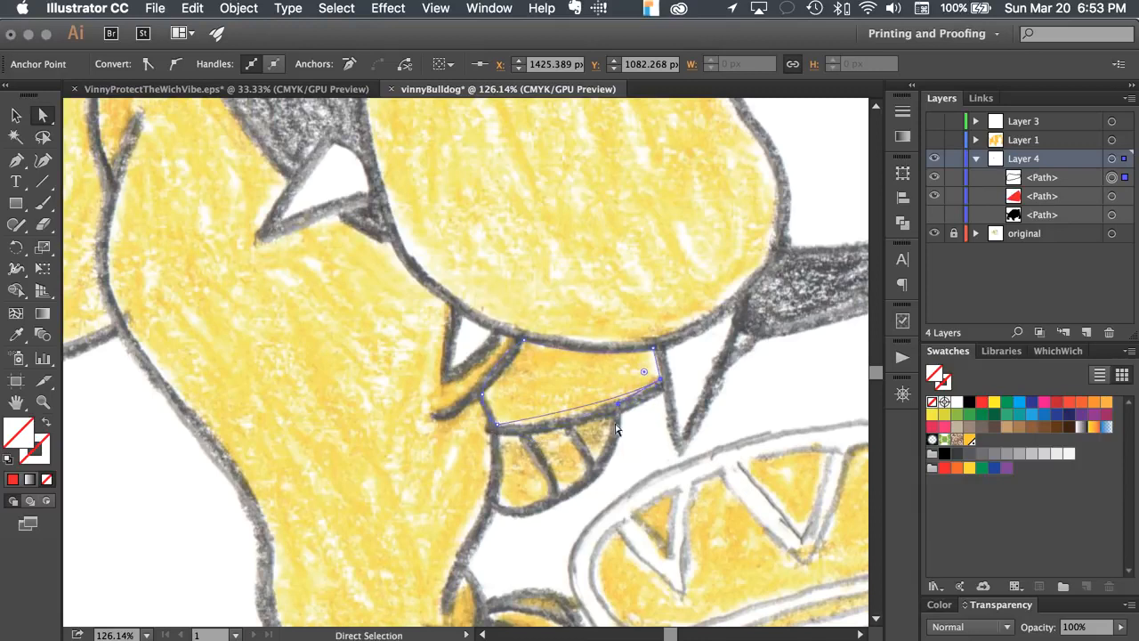
drag(618, 406, 624, 421)
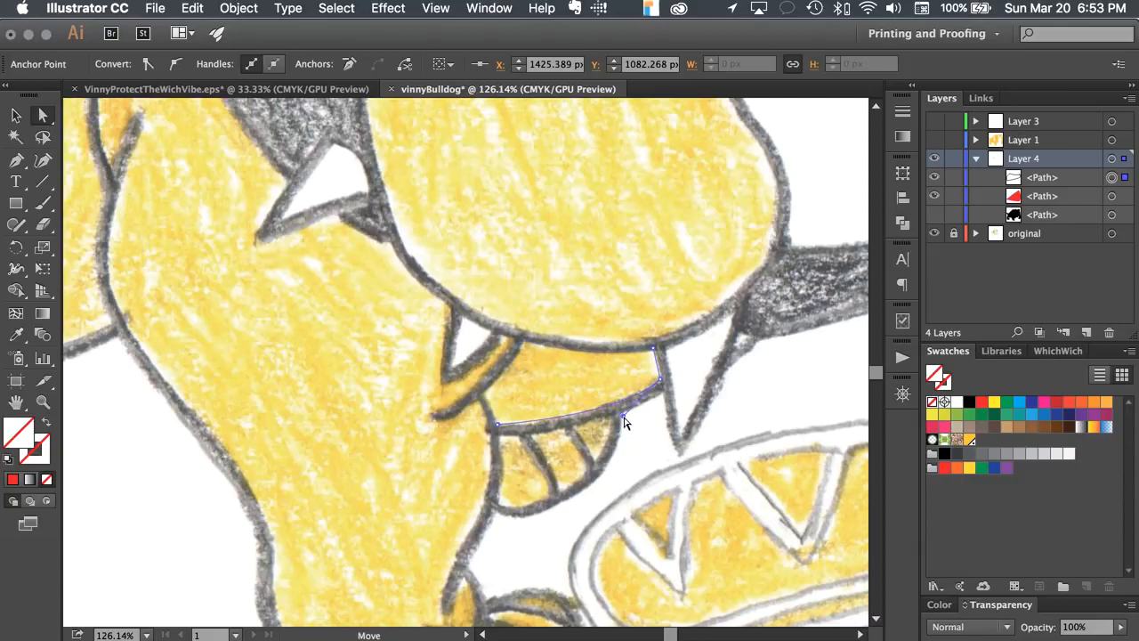
Step: Fit the paw path's leg-side edge to the sketch with its handles, and fill the shape with the golden-yellow swatch
click(497, 426)
drag(489, 419, 482, 395)
click(482, 395)
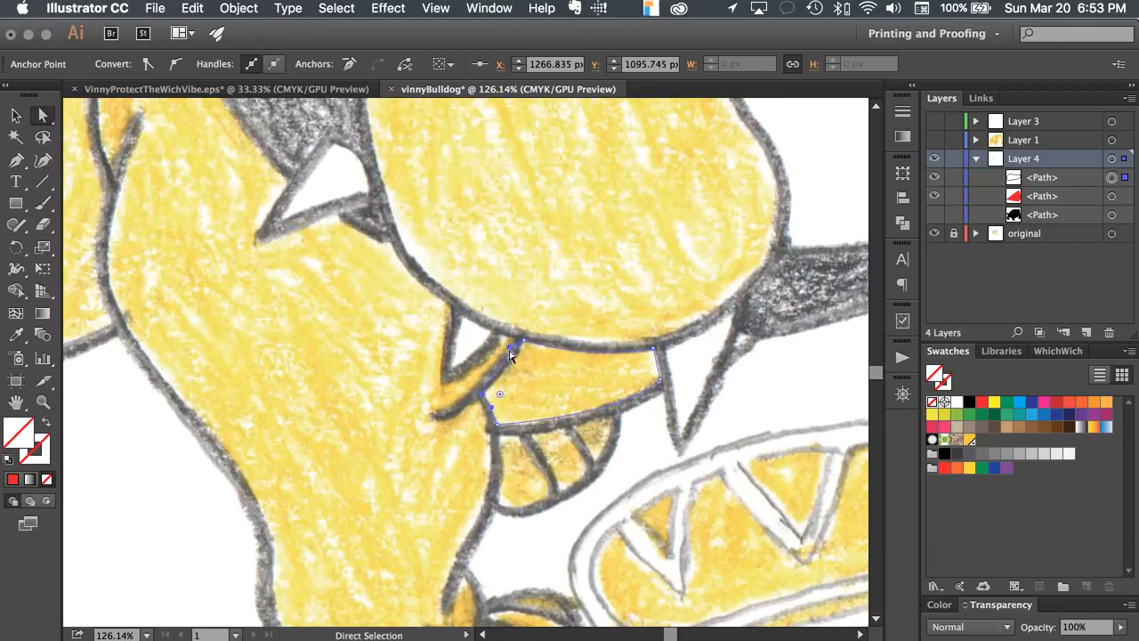
drag(510, 350, 514, 369)
click(971, 440)
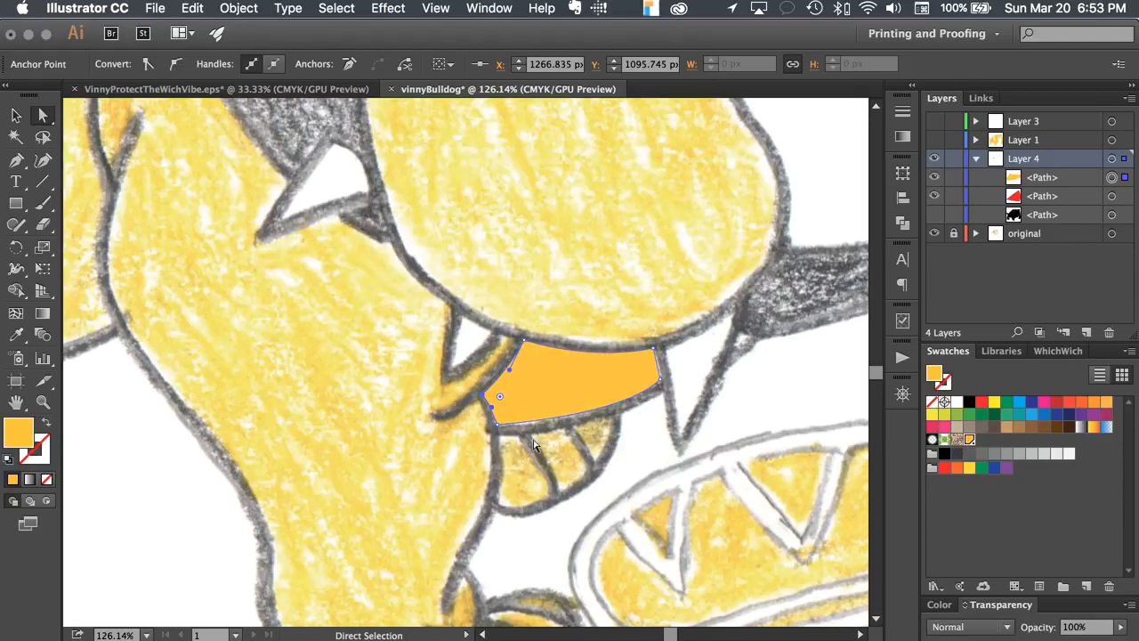
Step: Examine the rest of the bulldog sketch, from the legs and collar to the mouth, eyes and face lines
scroll(553, 438, down, 3)
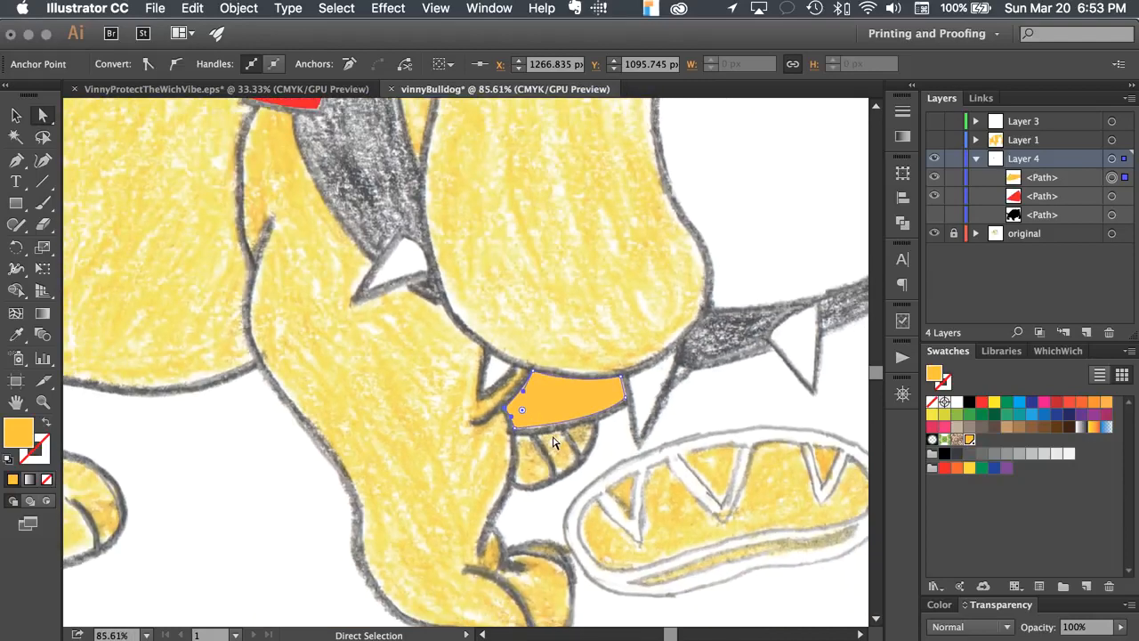
scroll(553, 439, down, 1)
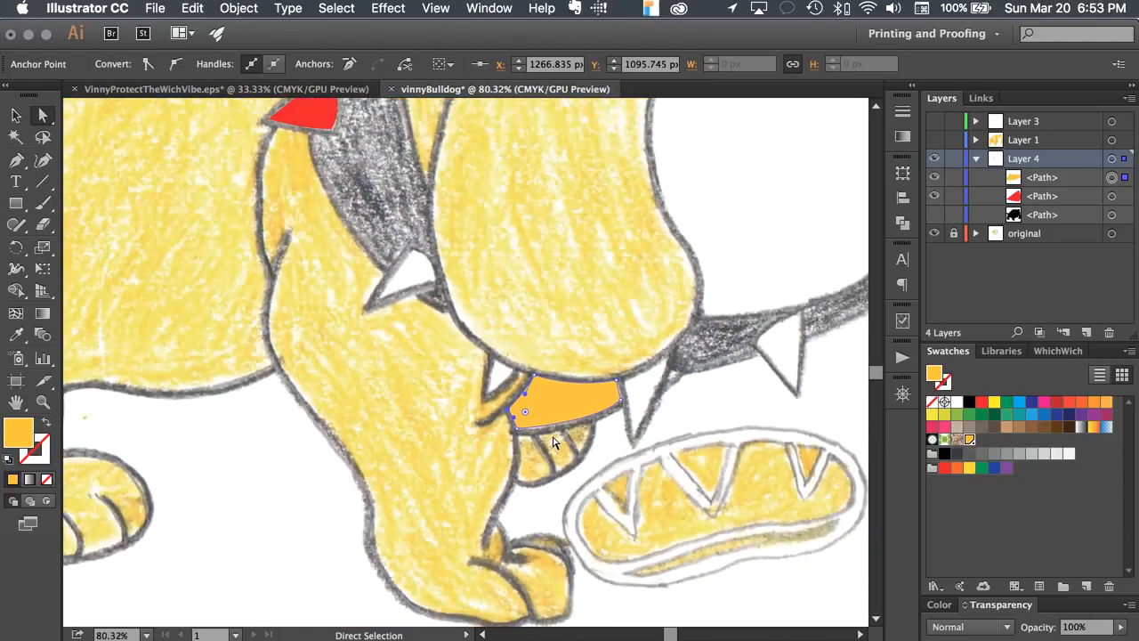
scroll(553, 439, down, 4)
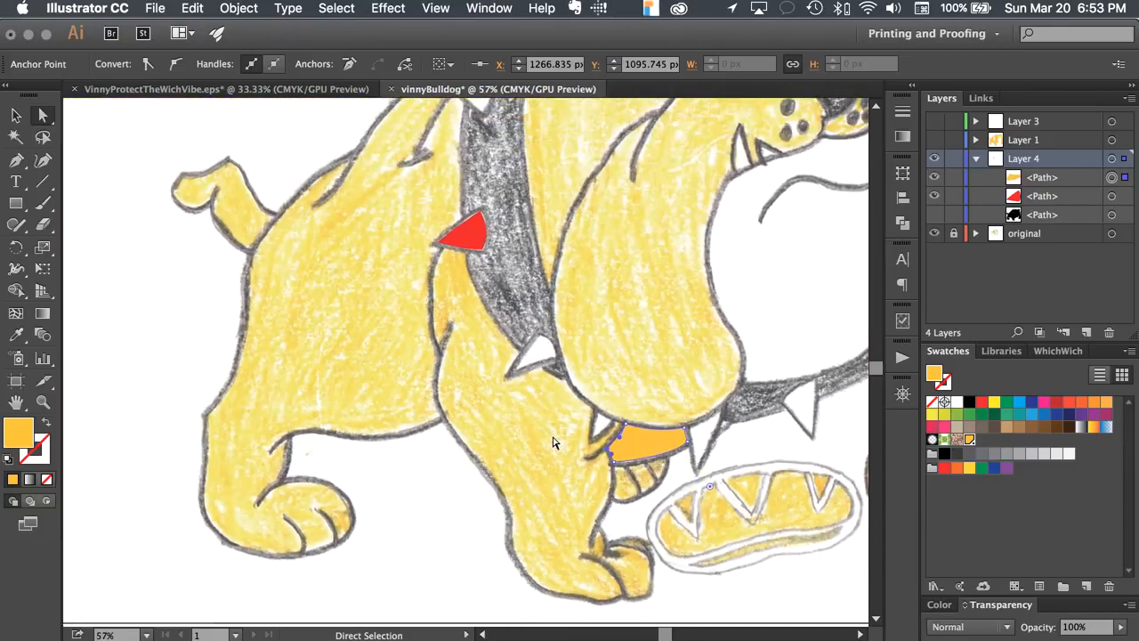
scroll(552, 442, up, 1)
scroll(553, 442, right, 2)
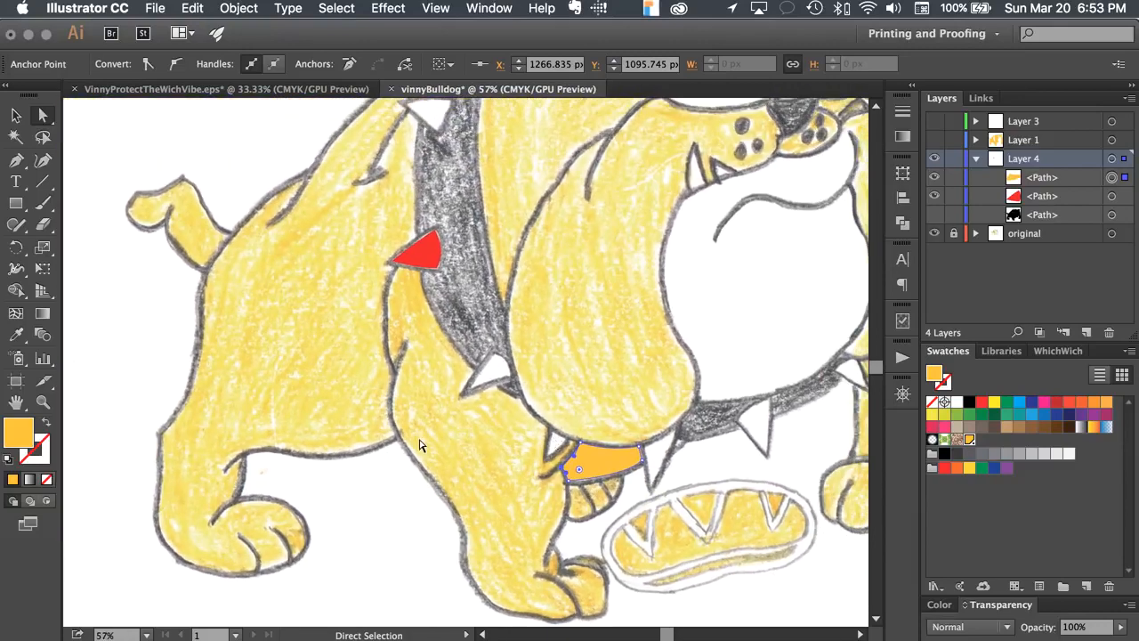
scroll(446, 454, right, 5)
scroll(446, 454, up, 1)
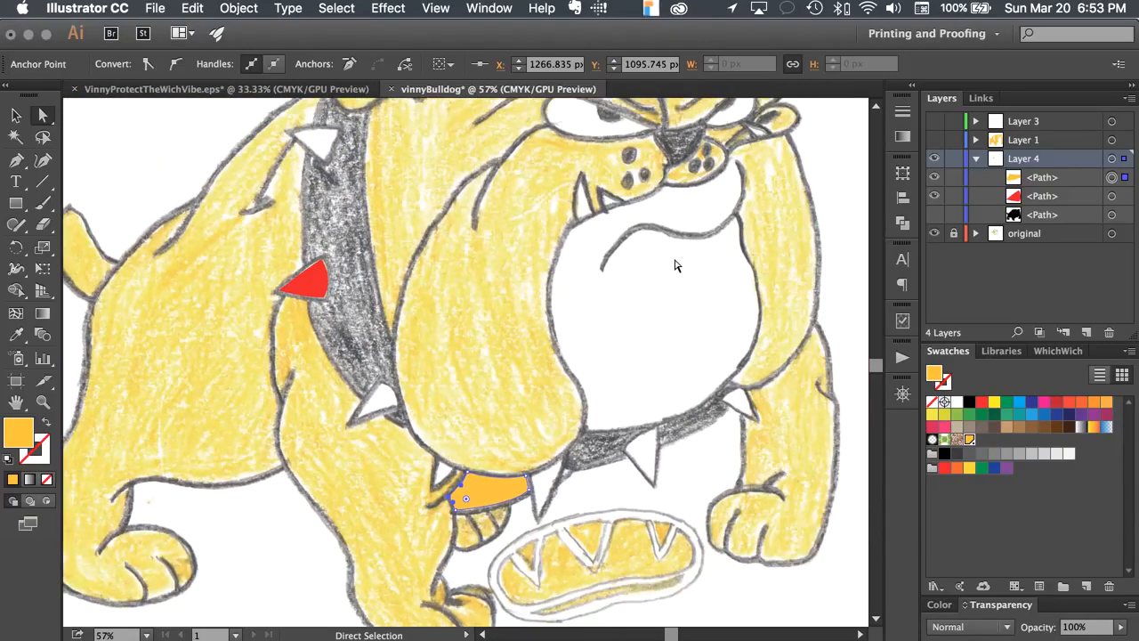
scroll(680, 315, up, 4)
scroll(680, 315, right, 2)
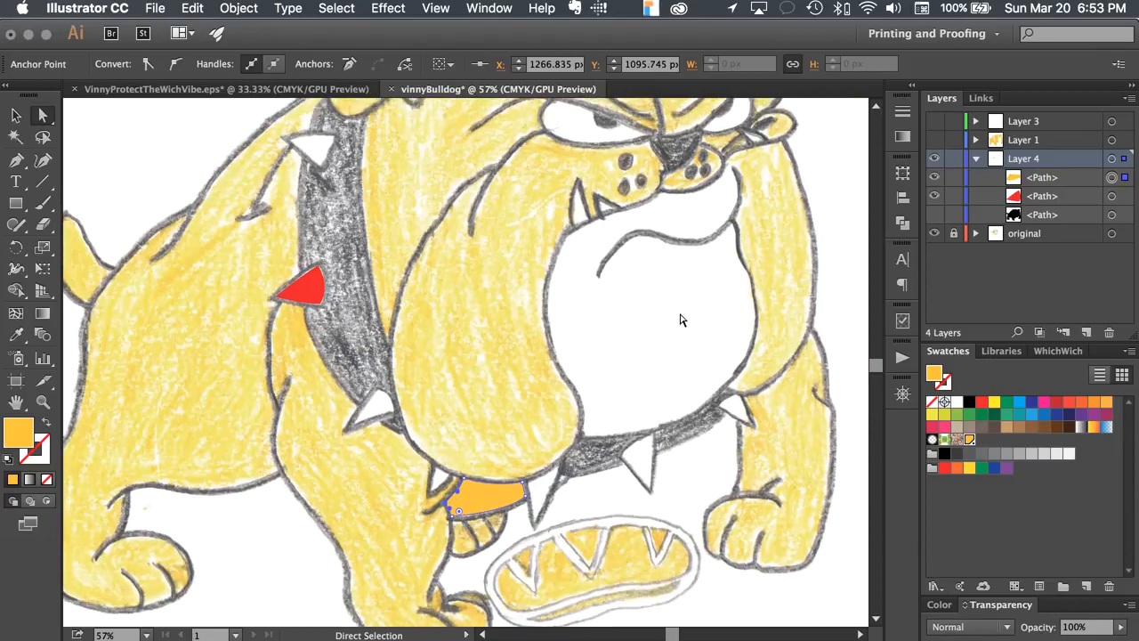
scroll(694, 306, up, 1)
scroll(694, 312, up, 3)
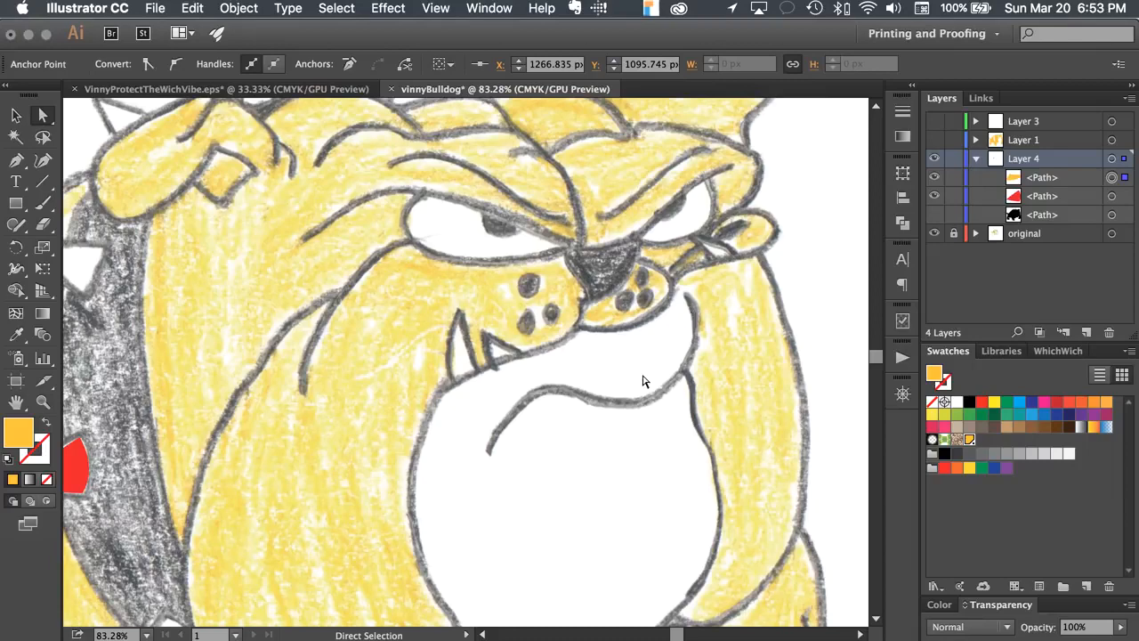
scroll(694, 364, down, 2)
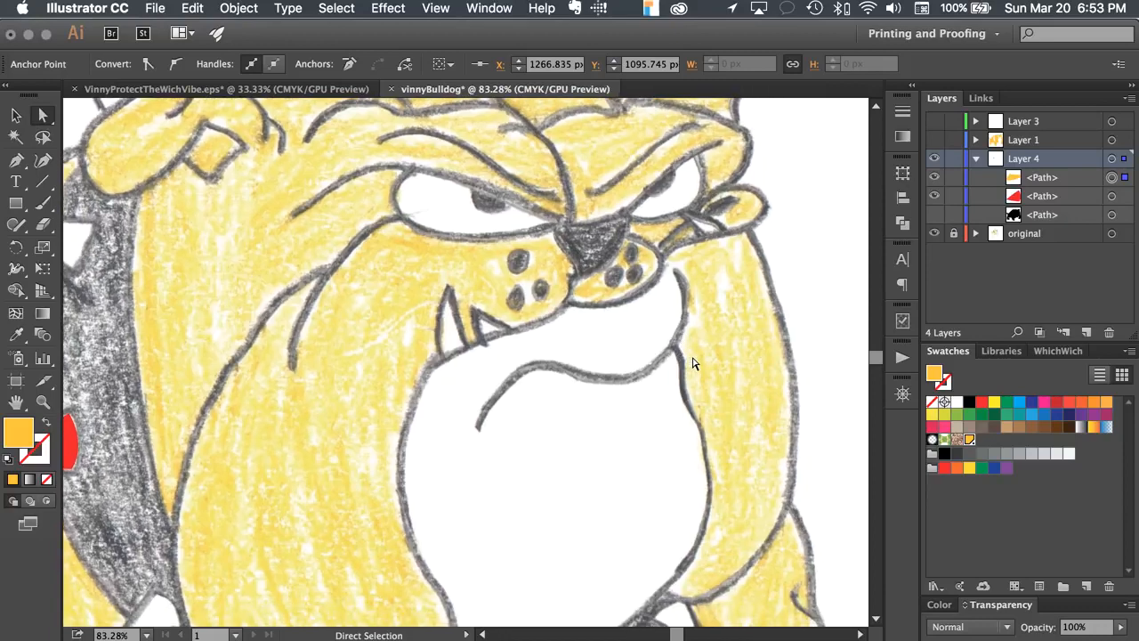
scroll(648, 378, down, 5)
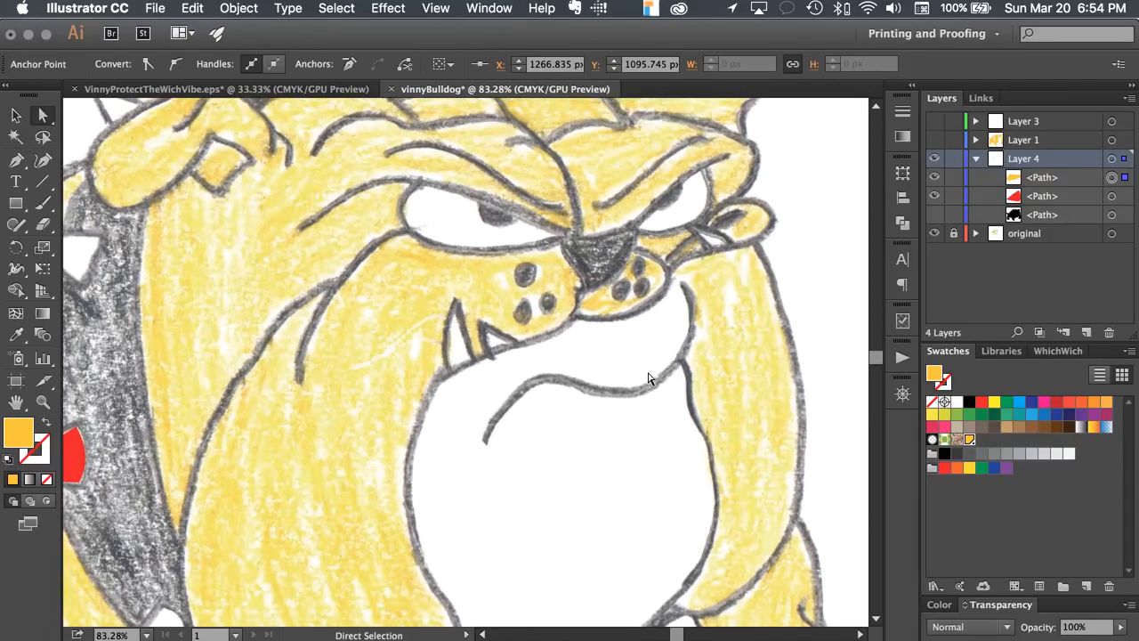
Step: Expand Layer 1 and make its finished color shapes visible over the sketch
scroll(648, 378, up, 2)
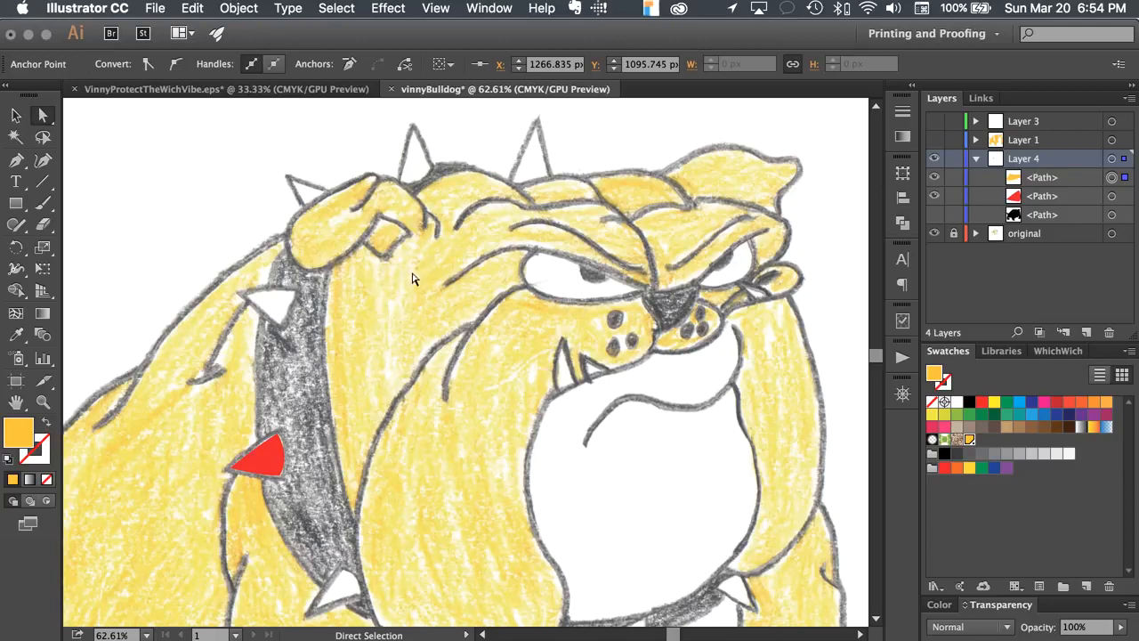
scroll(446, 261, up, 5)
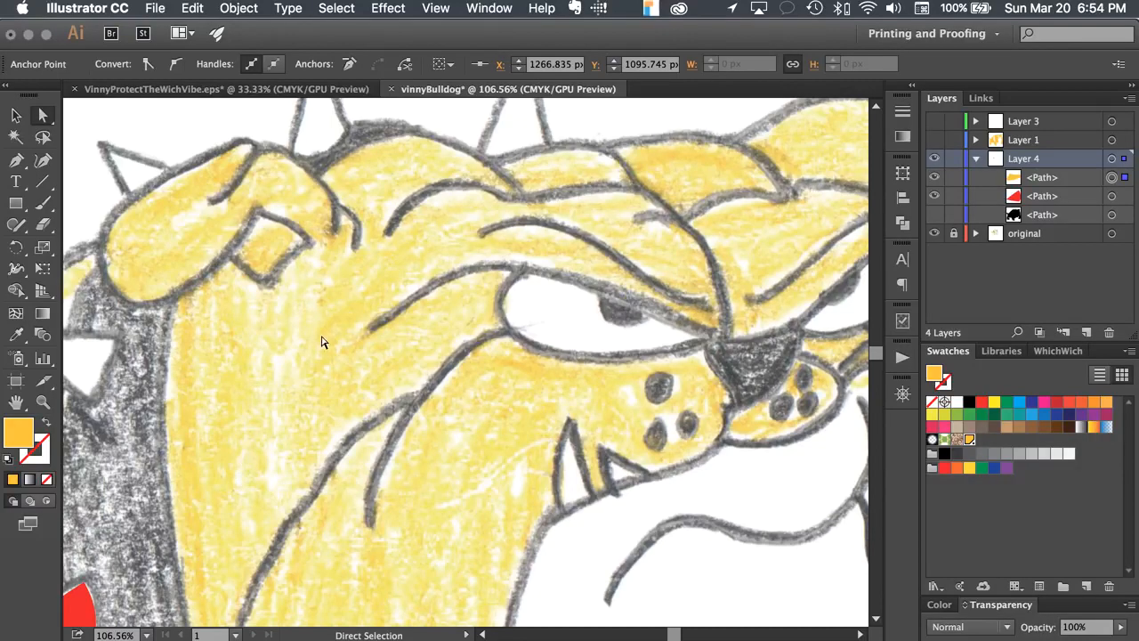
scroll(322, 342, down, 3)
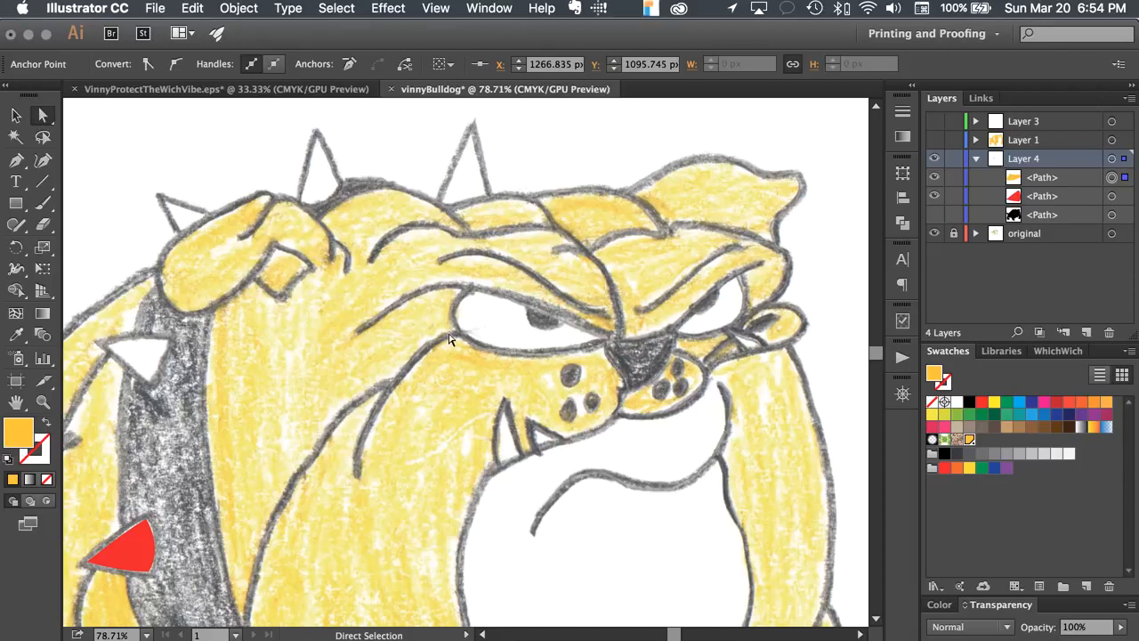
click(976, 141)
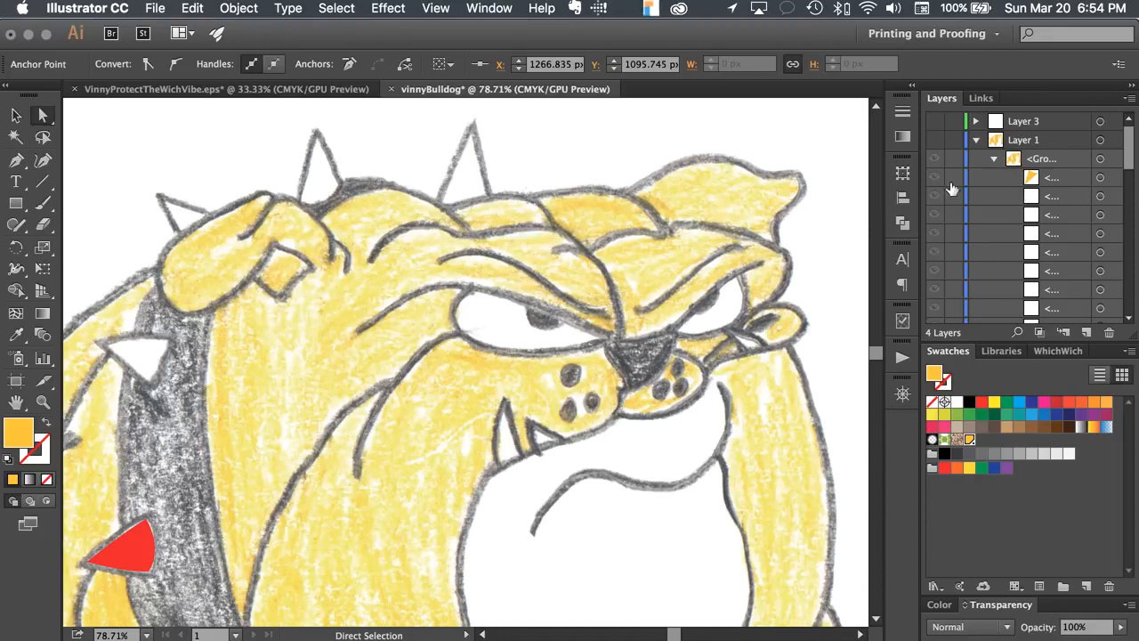
click(405, 272)
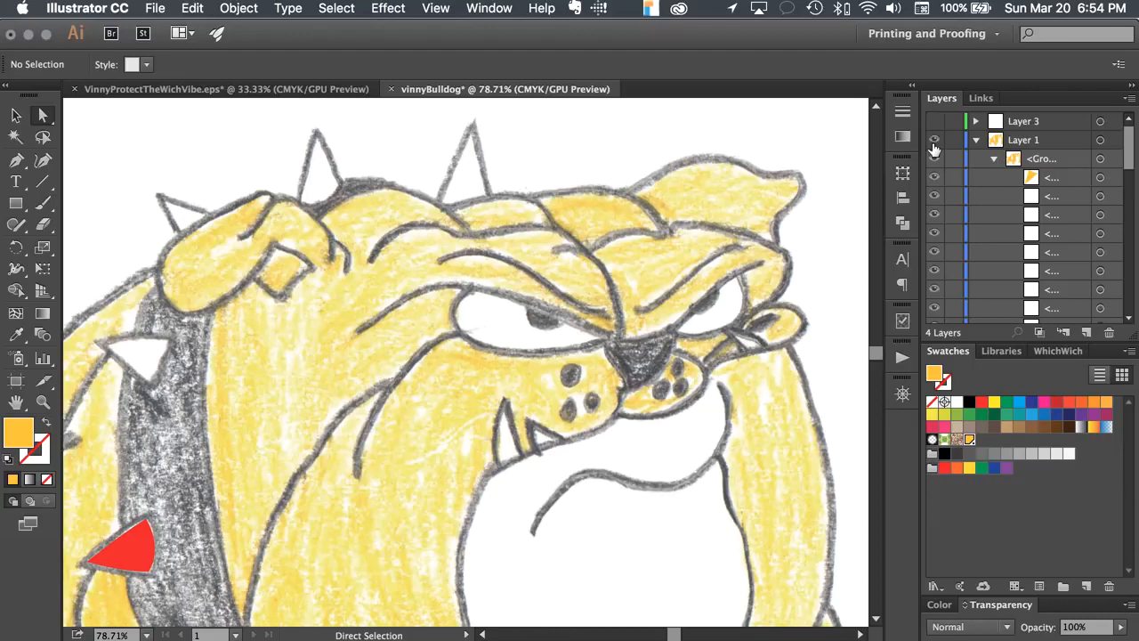
click(934, 140)
Step: Isolate the Layer 1 group, inspect the head's compound path in its own isolation level, and return to the group level
key(v)
click(405, 283)
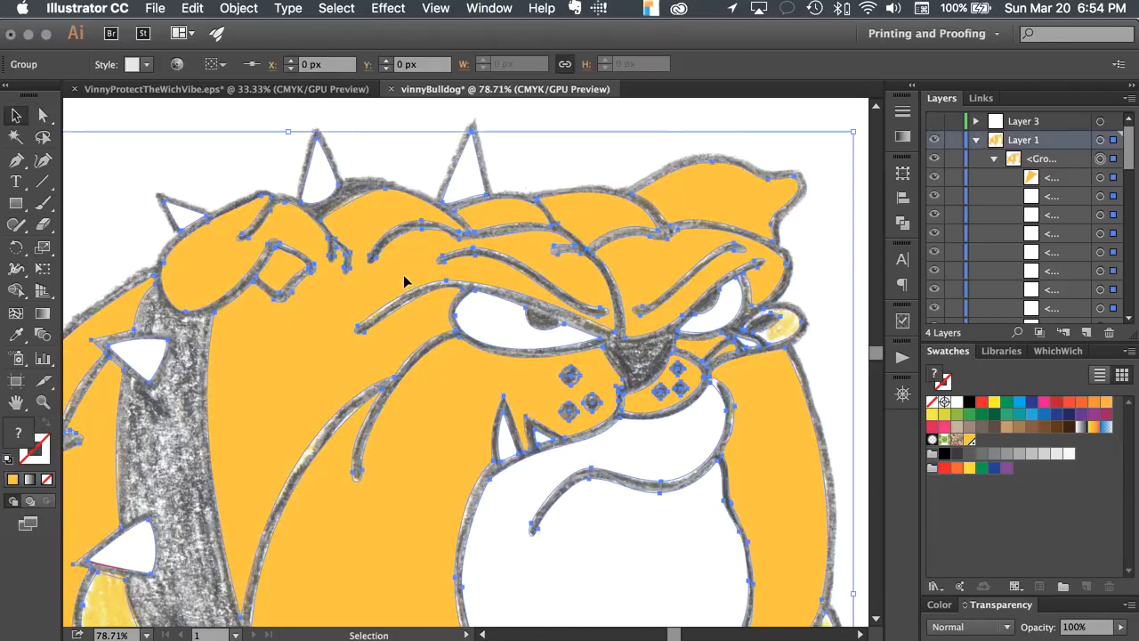
double_click(405, 283)
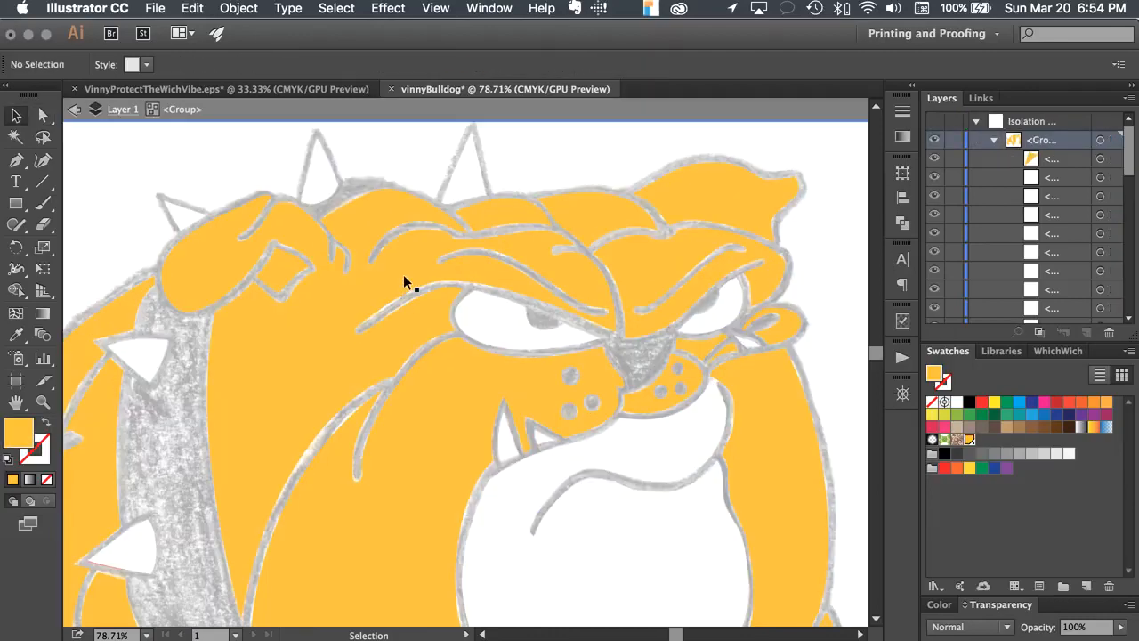
click(405, 282)
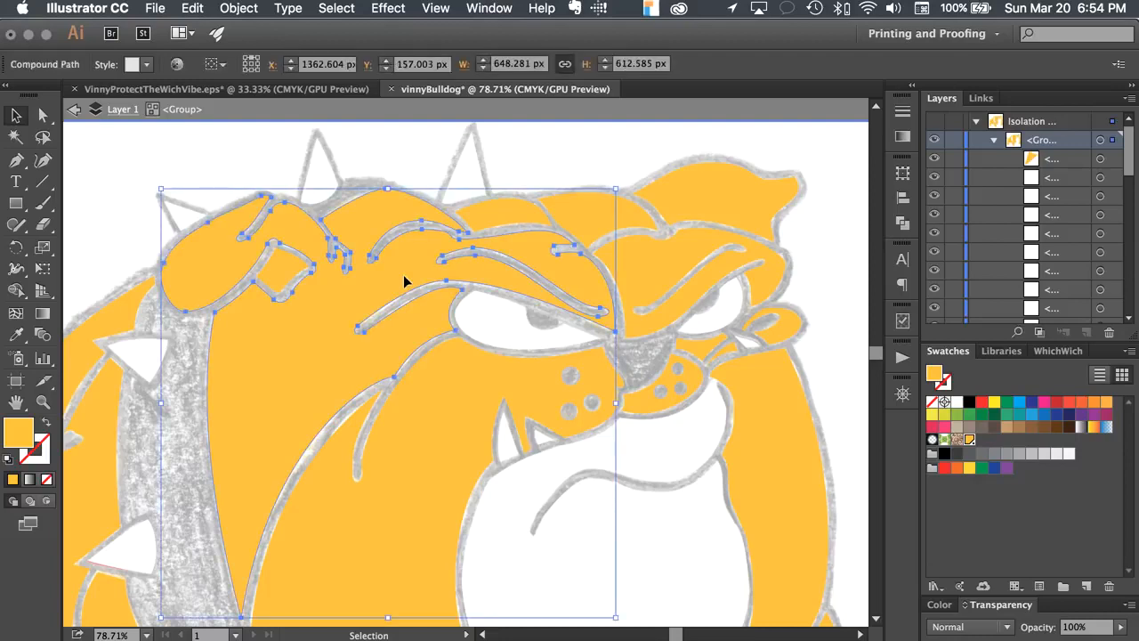
scroll(431, 263, up, 2)
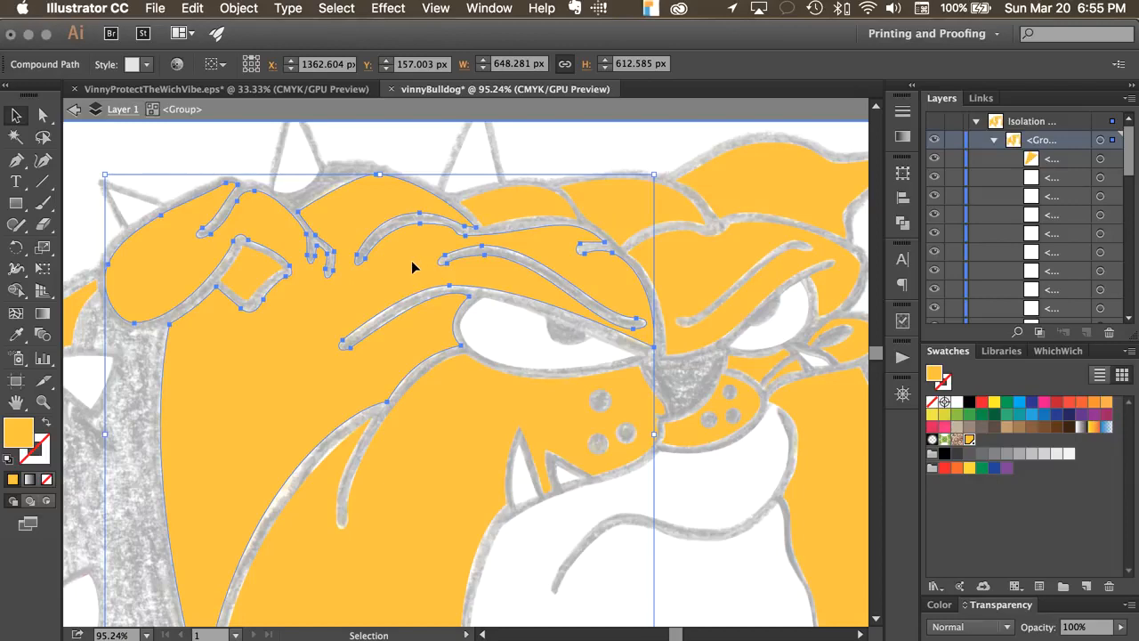
double_click(412, 263)
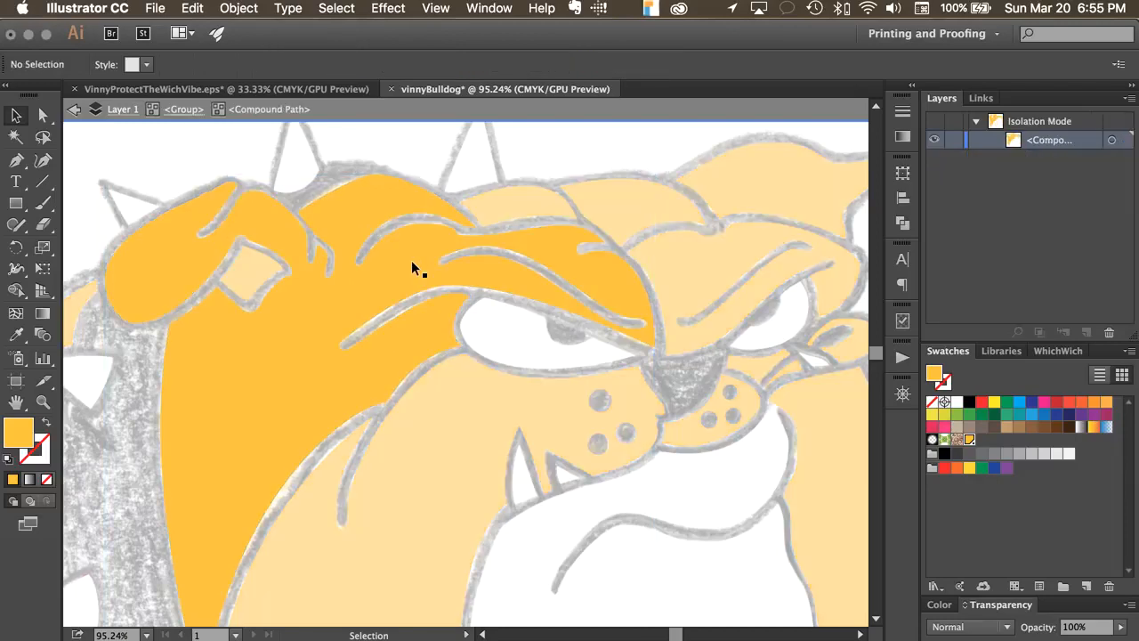
click(471, 255)
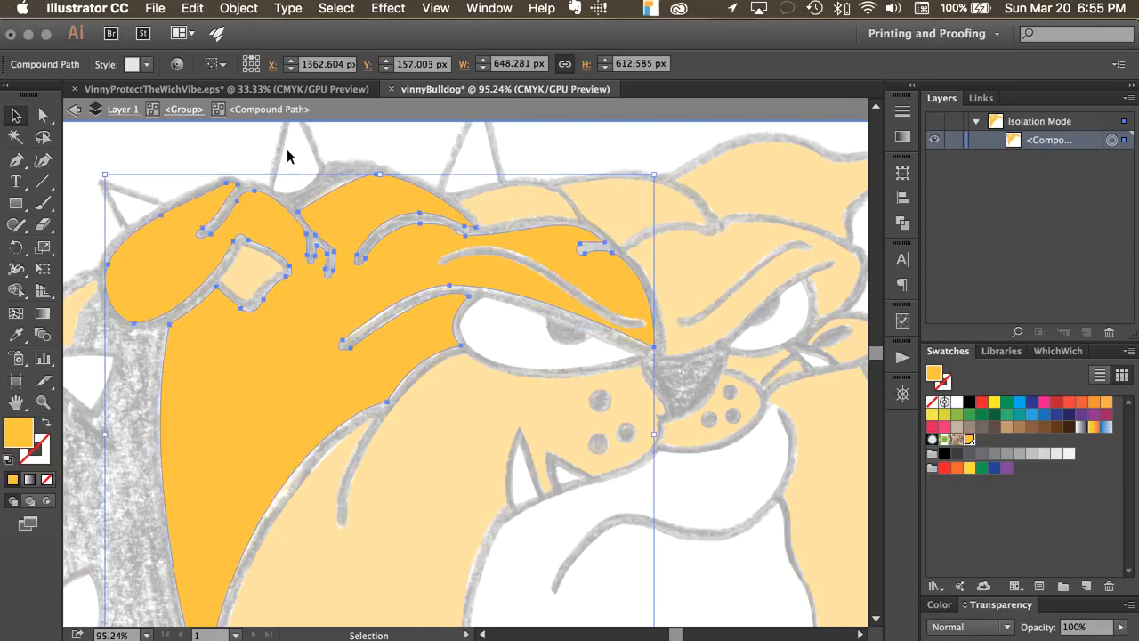
click(195, 109)
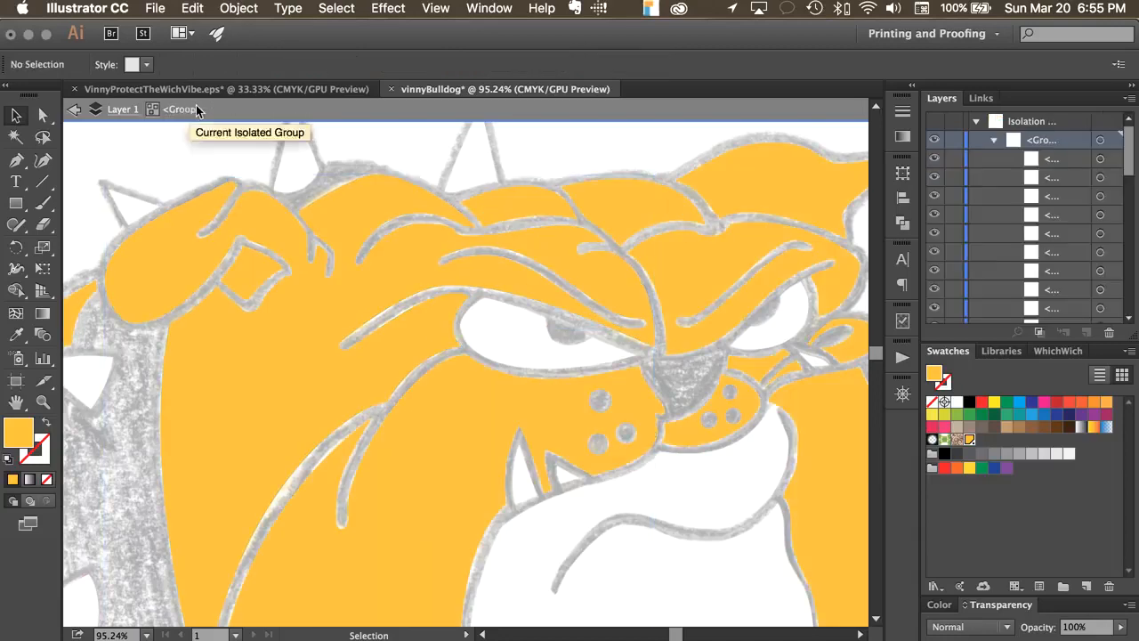
Step: Release the golden-yellow head shape's compound path into separate paths
click(403, 256)
click(249, 8)
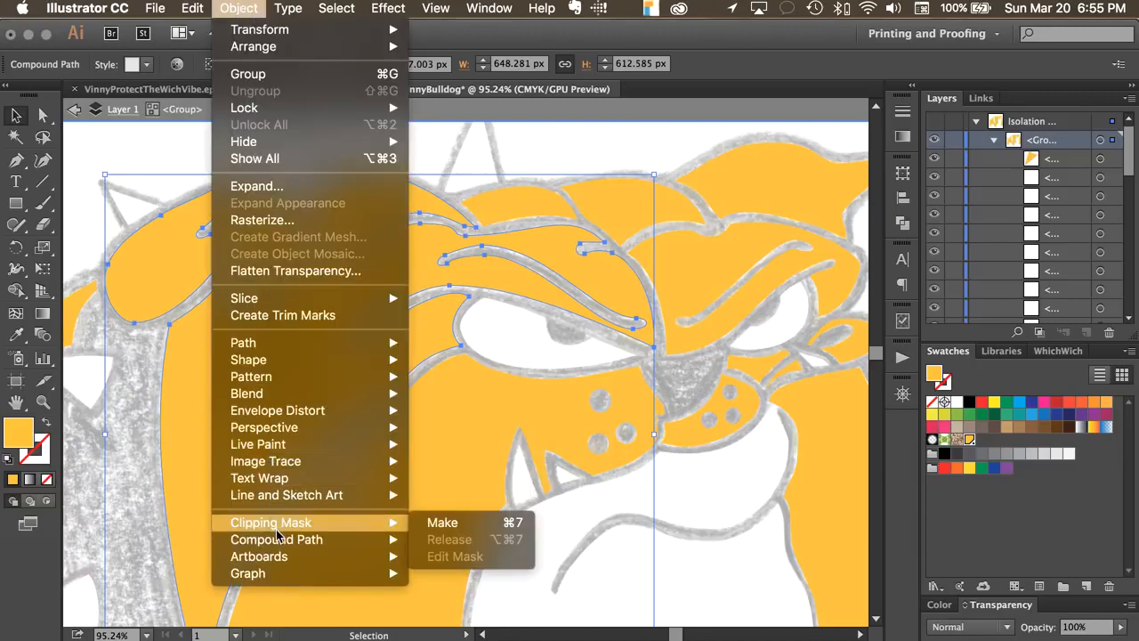
mouse_move(287, 542)
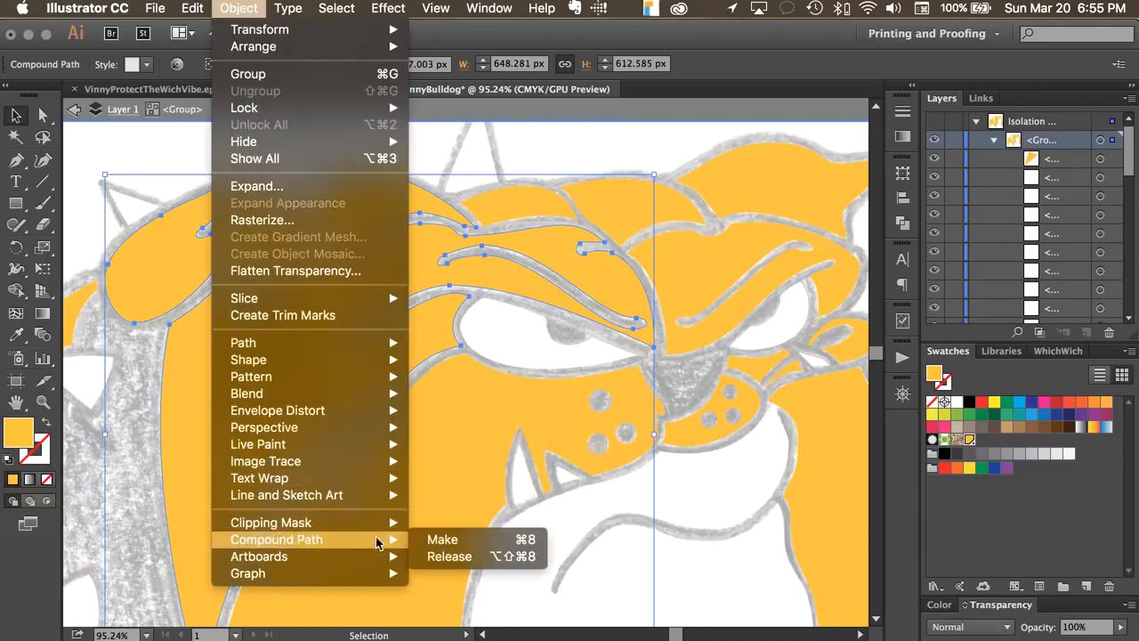
click(440, 557)
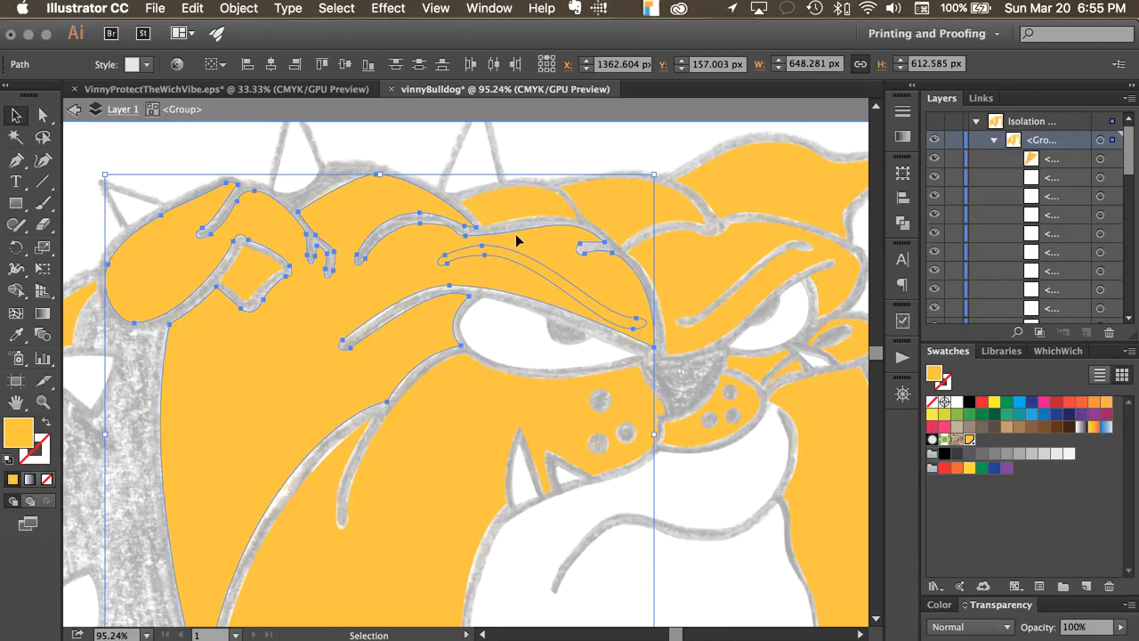
Step: Examine the released head shape and brow-line path separately, temporarily hiding the head shape to reveal the brow line
click(428, 279)
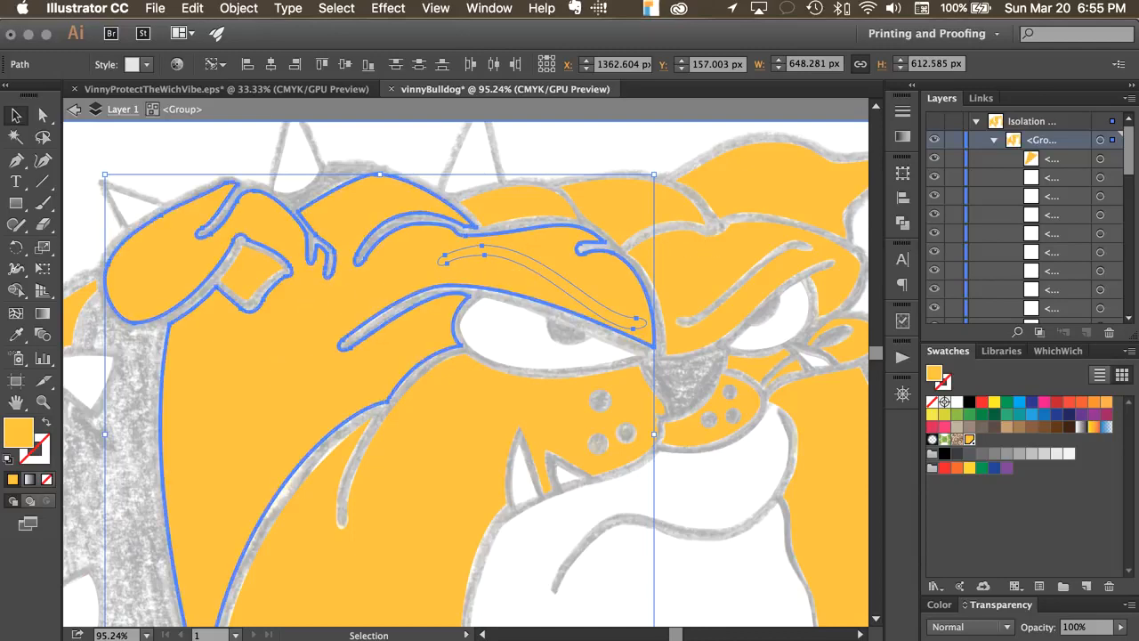
scroll(1021, 156, down, 5)
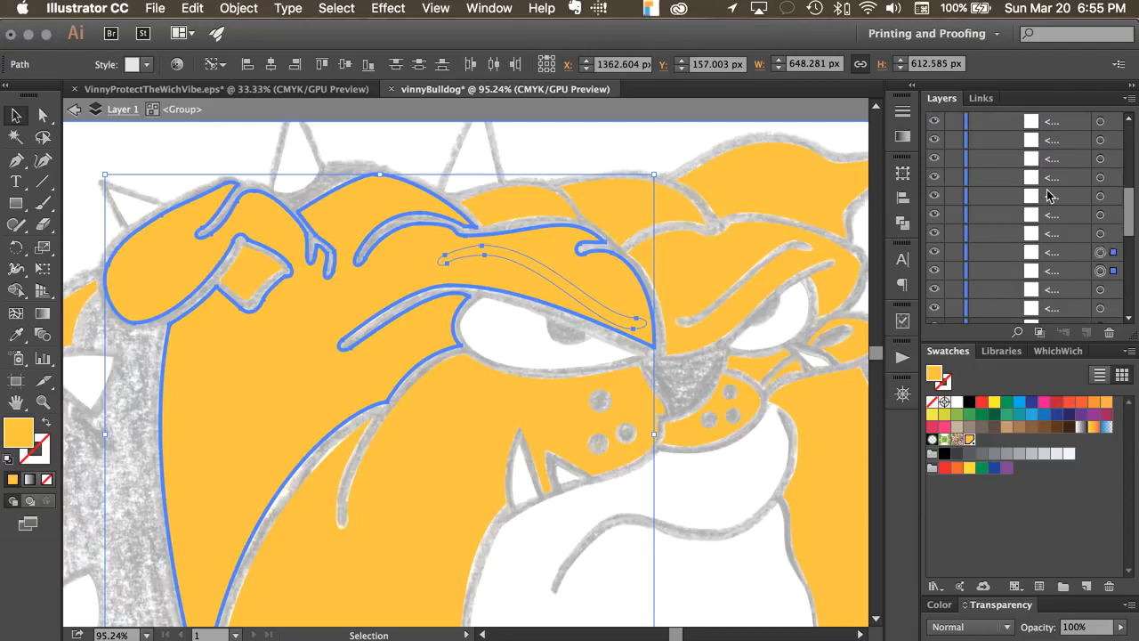
scroll(1022, 149, up, 1)
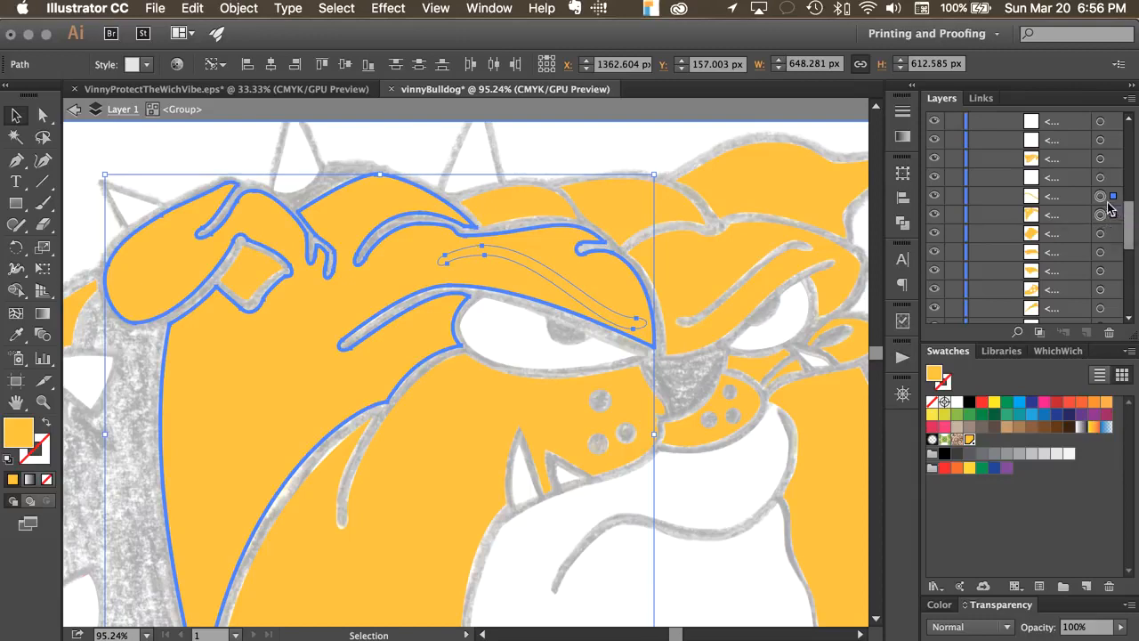
click(609, 150)
click(358, 304)
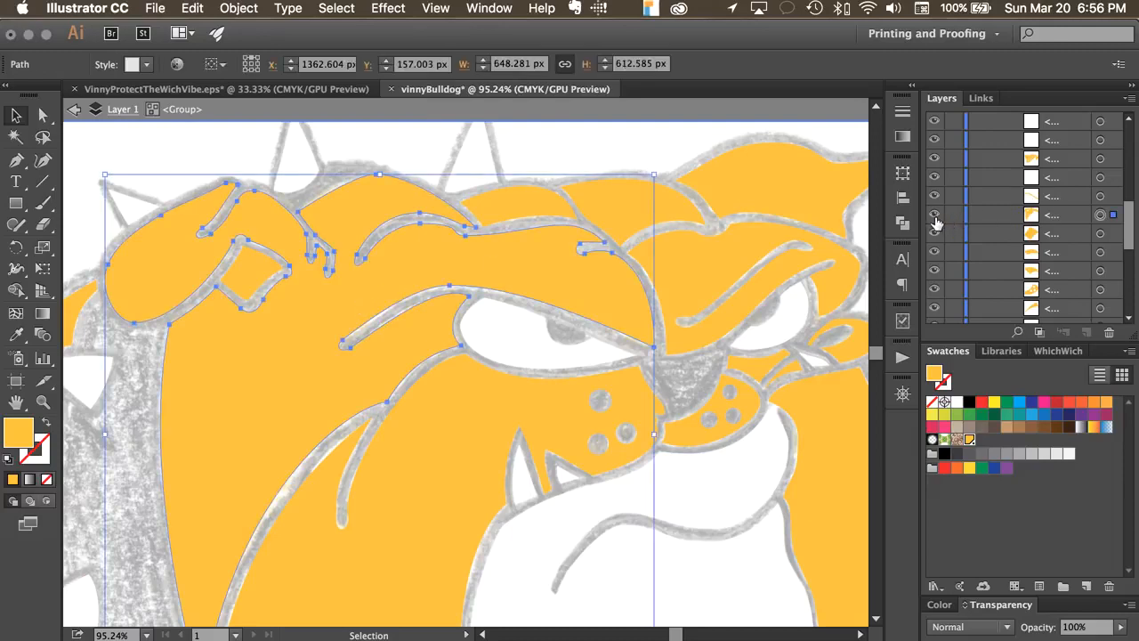
click(934, 216)
click(508, 258)
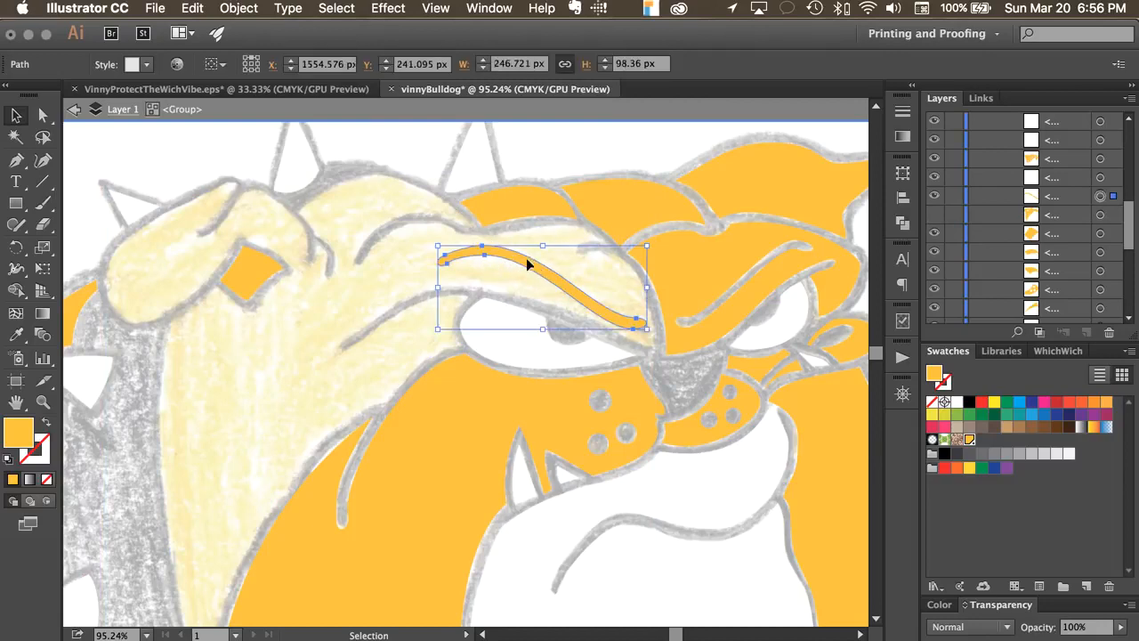
click(935, 215)
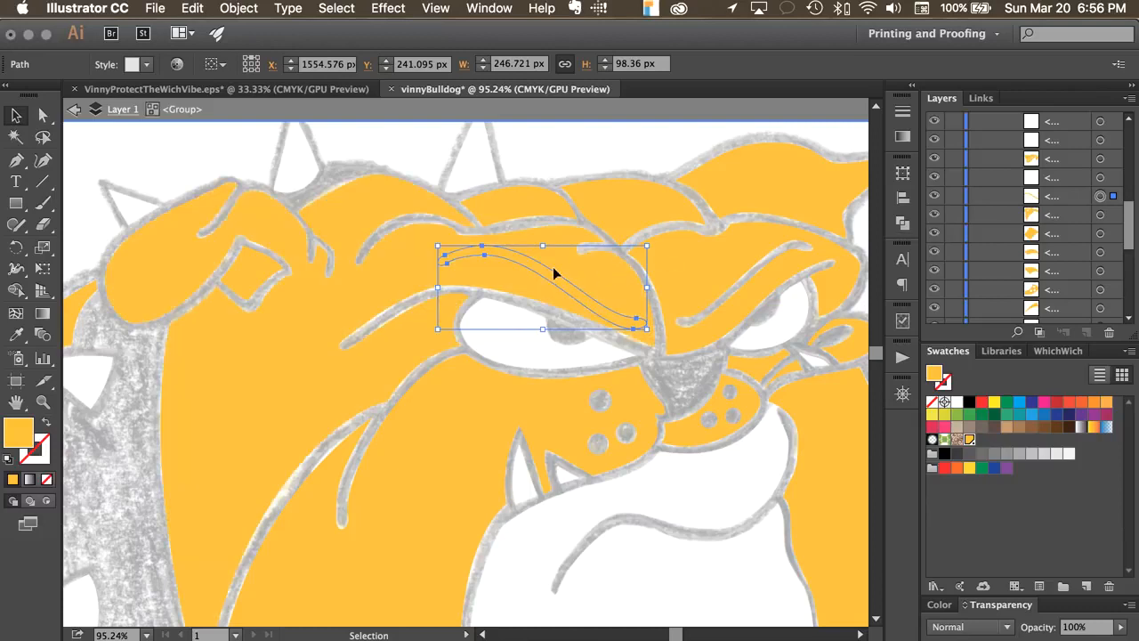
Step: Combine the brow-line path and the head shape into a compound path so the line cuts through the fill
shift+click(338, 285)
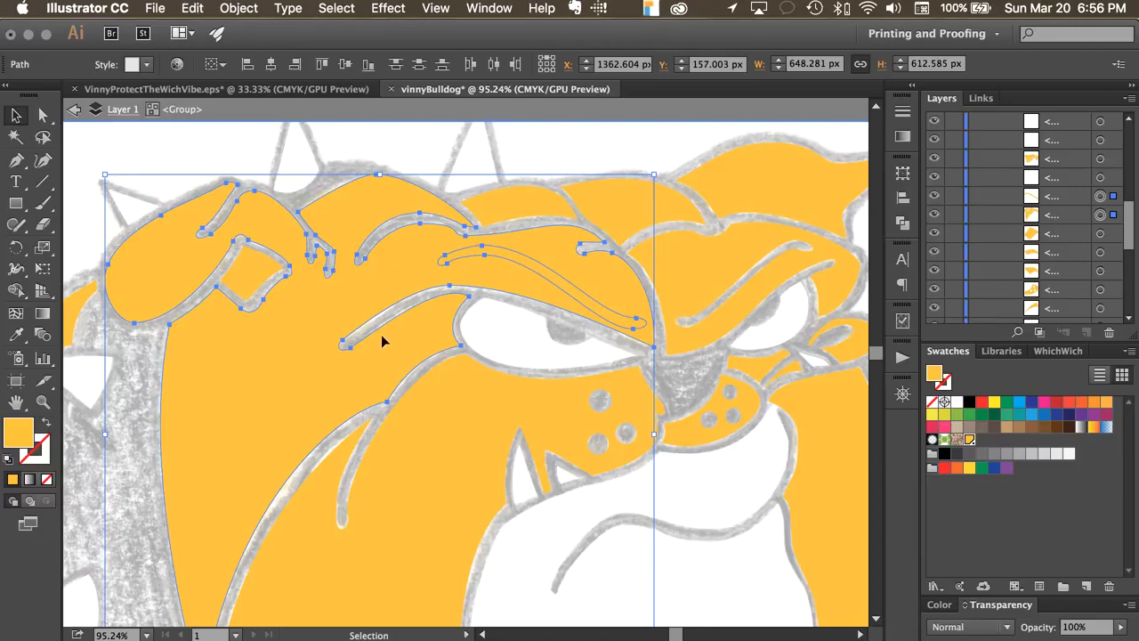
click(255, 8)
mouse_move(294, 543)
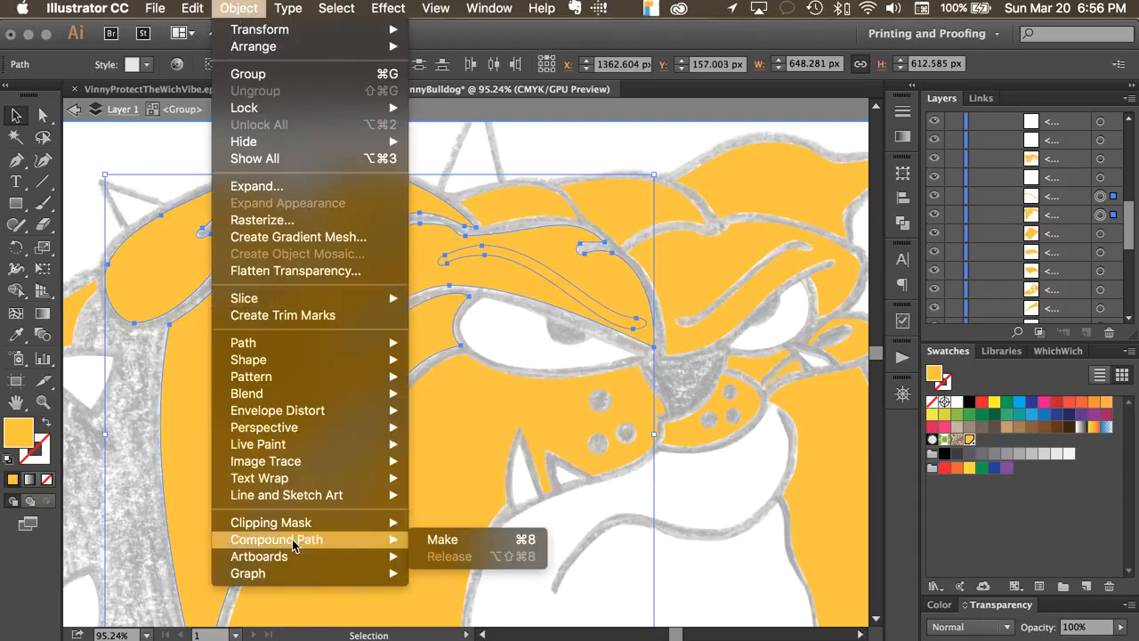
click(436, 539)
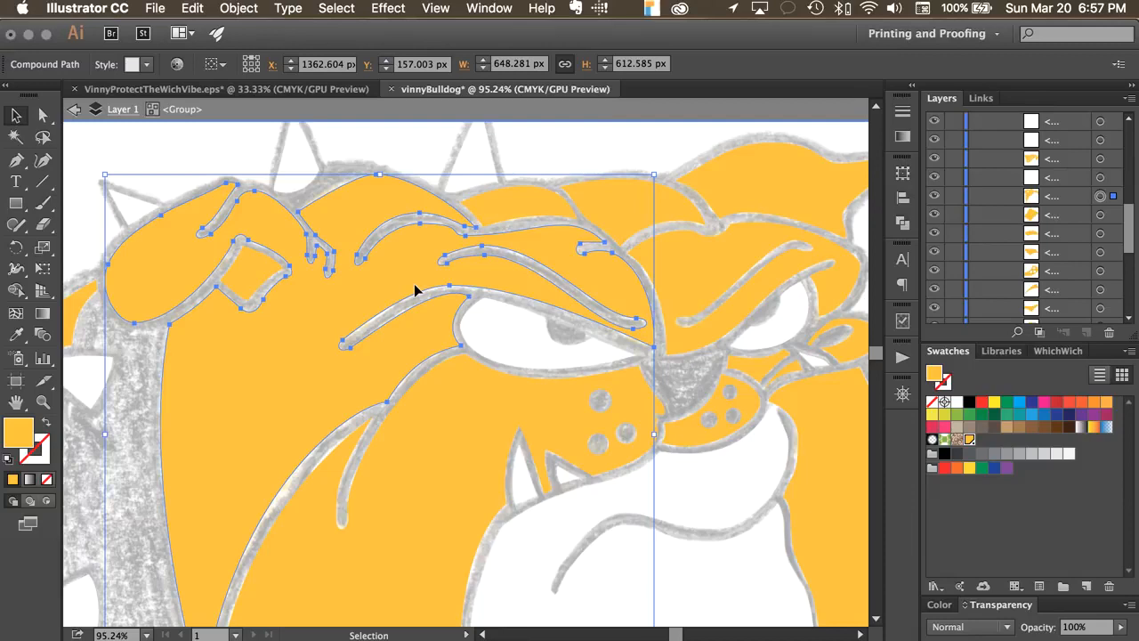
Step: Examine the other golden-yellow shapes of the body, collar area and legs, along with the group's list of paths
scroll(299, 214, down, 3)
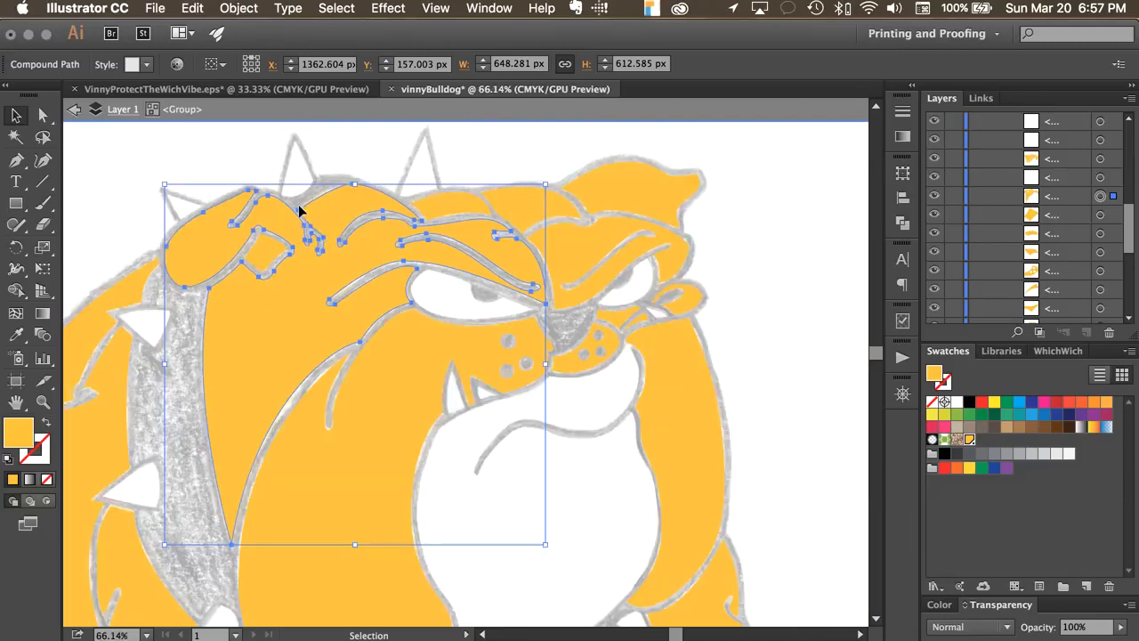
scroll(287, 255, down, 1)
click(711, 341)
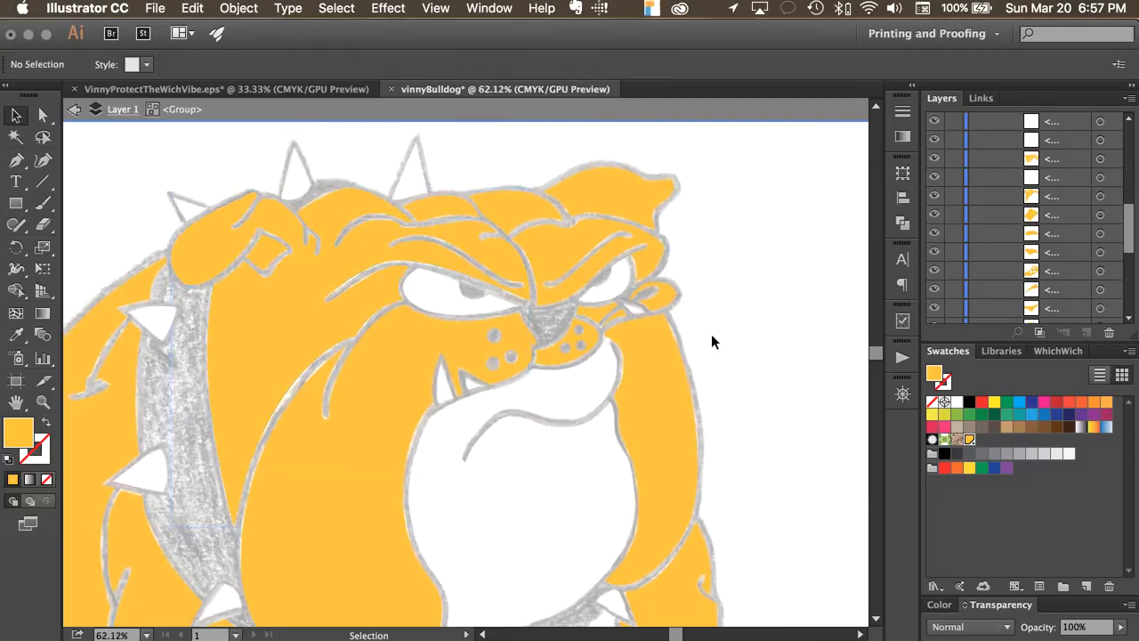
scroll(711, 340, down, 5)
scroll(711, 341, left, 3)
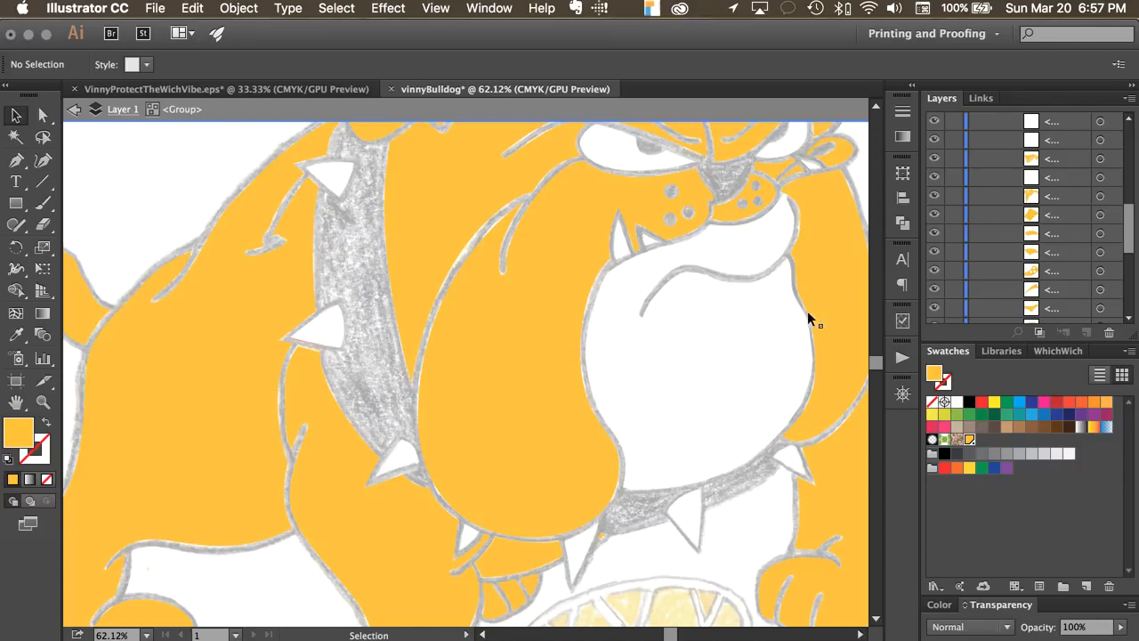
scroll(1052, 256, down, 3)
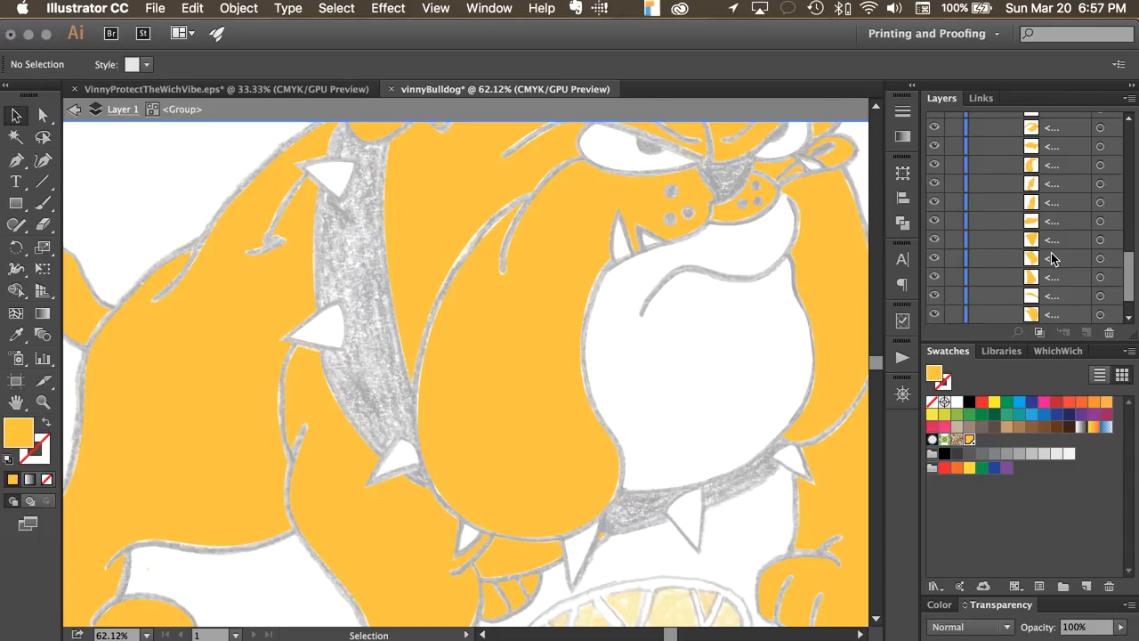
scroll(1052, 256, down, 2)
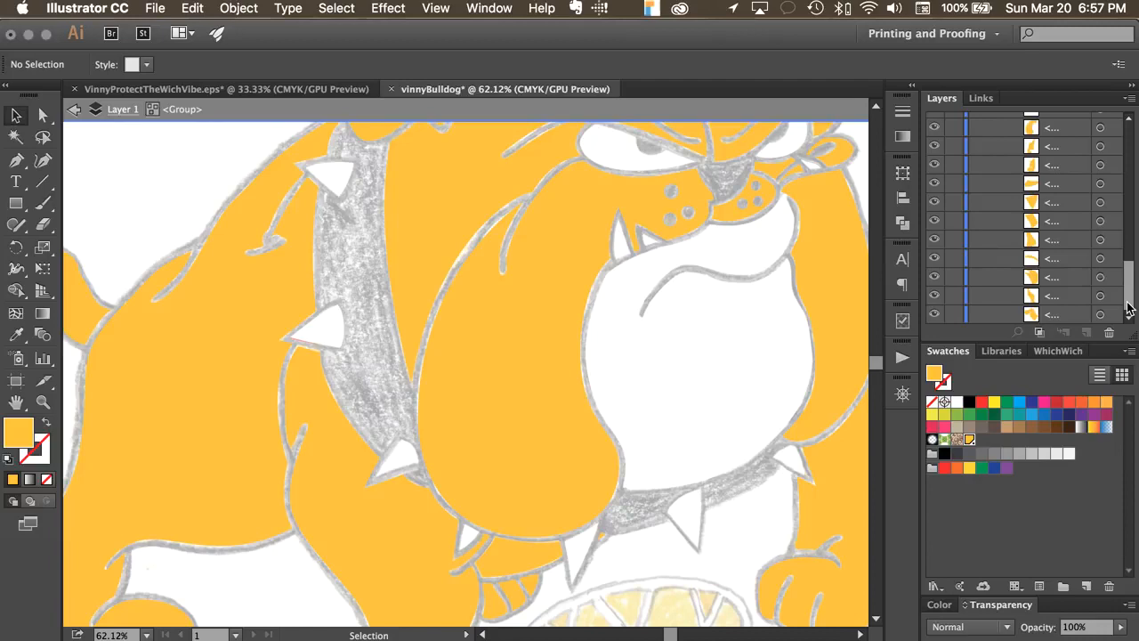
Step: Fit the whole artboard in view, leave the group's isolation mode, and collapse Layer 1
key(super+0)
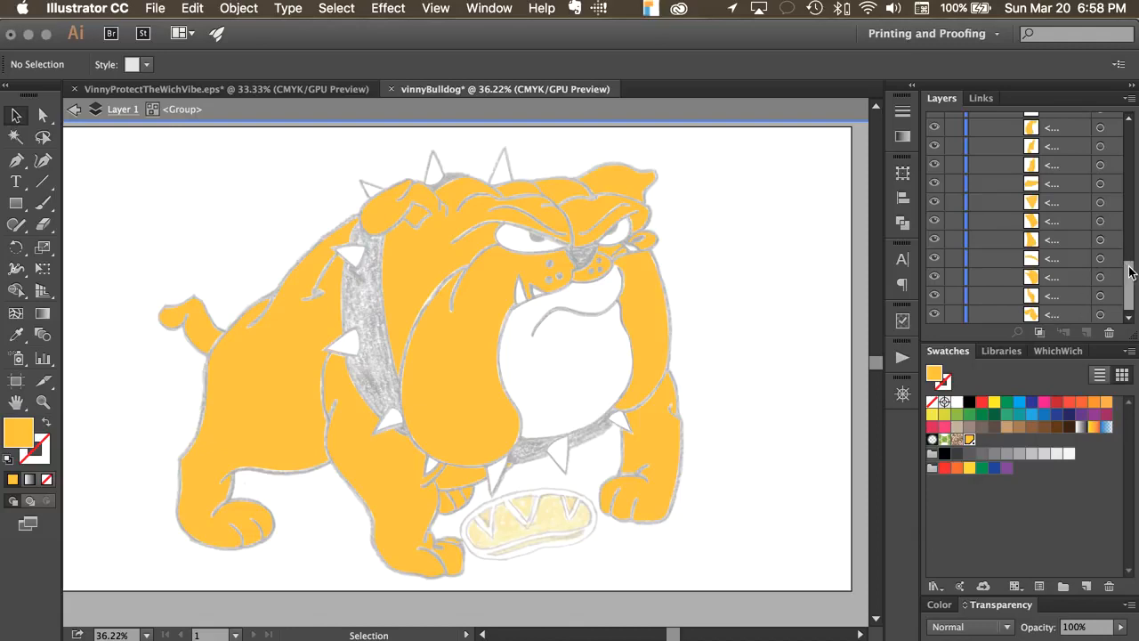
drag(1129, 285, 1123, 129)
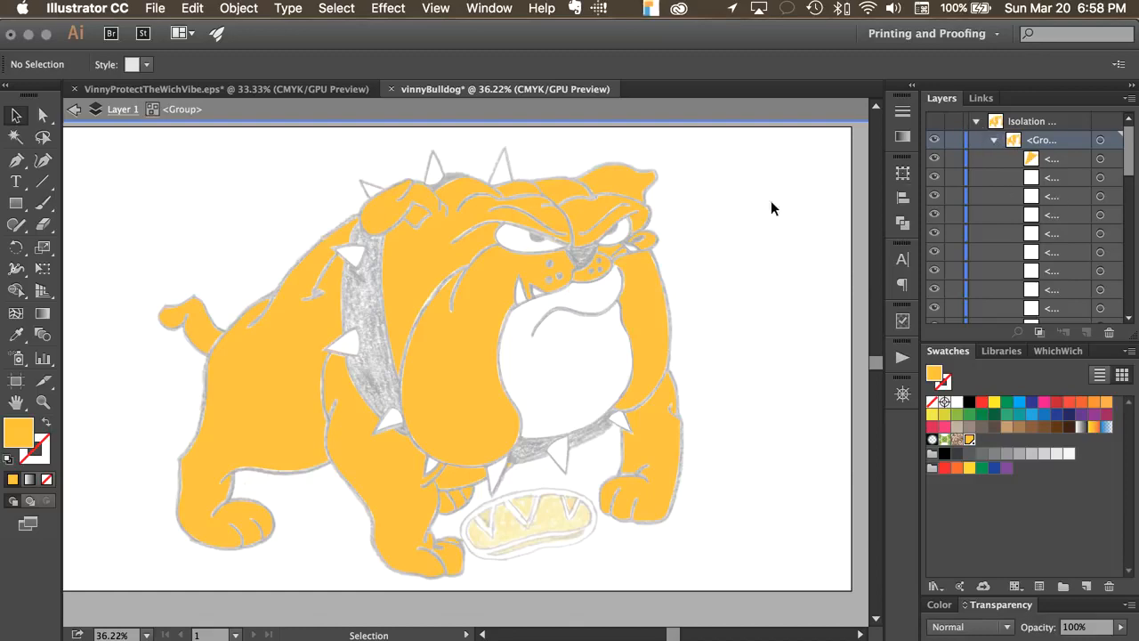
double_click(754, 234)
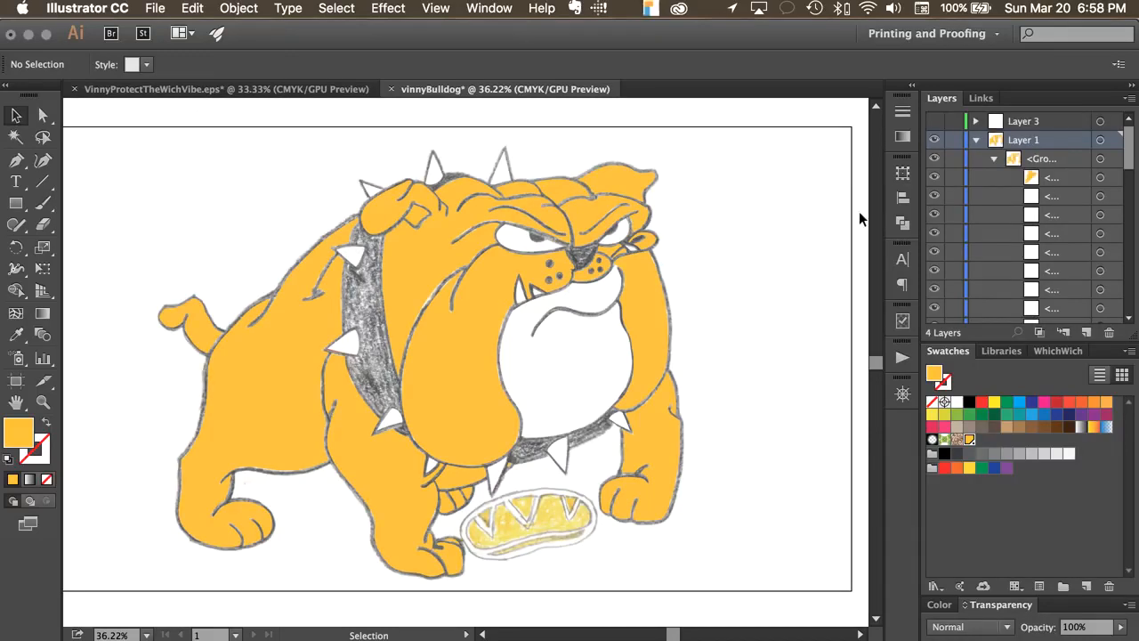
click(977, 142)
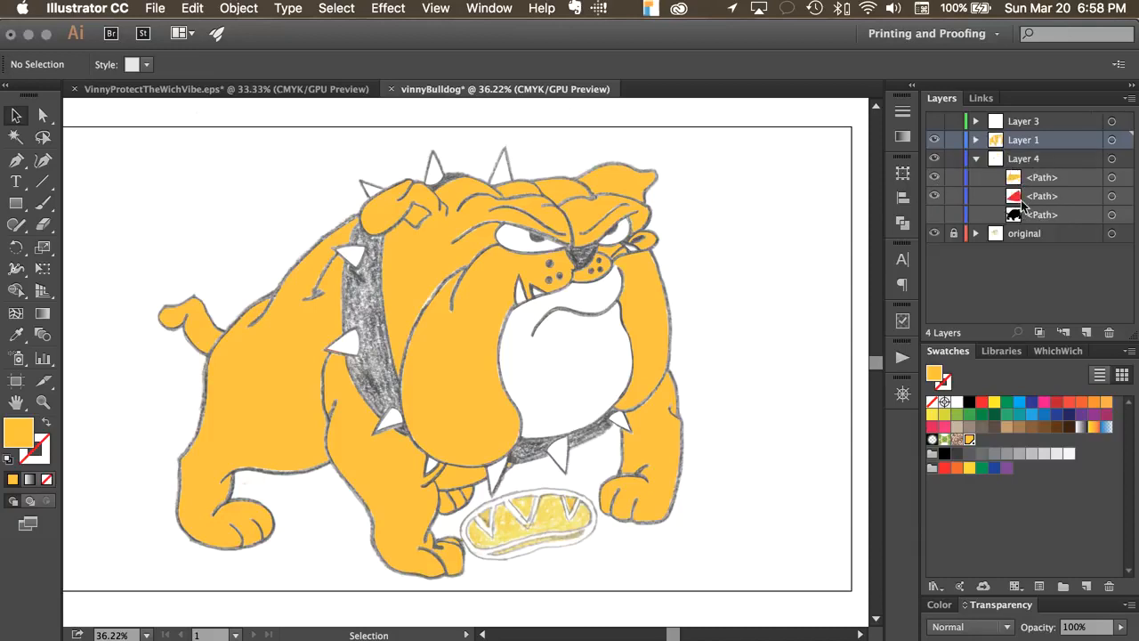
Step: Delete the golden-yellow and red paths from Layer 4 and make its black silhouette path visible beneath the color shapes
click(1066, 182)
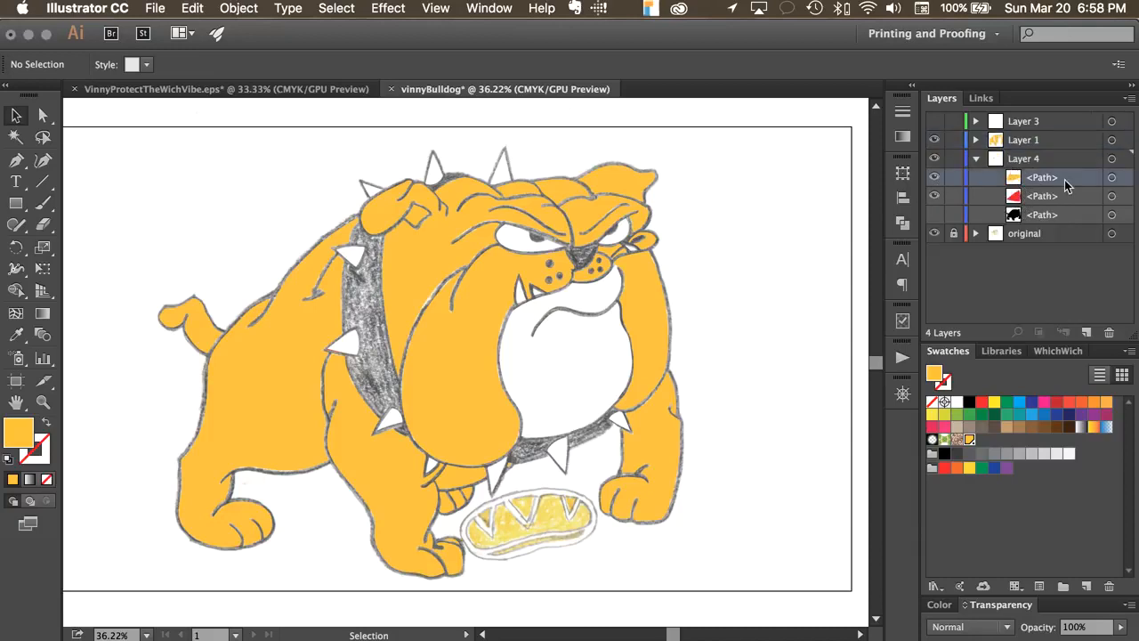
click(1109, 332)
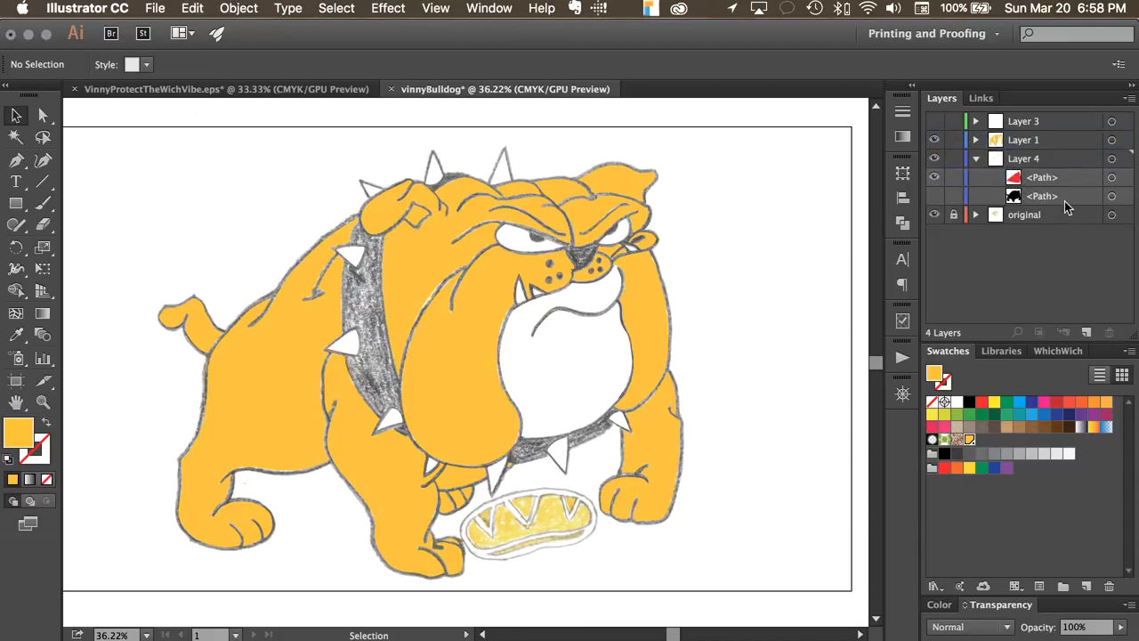
click(1109, 332)
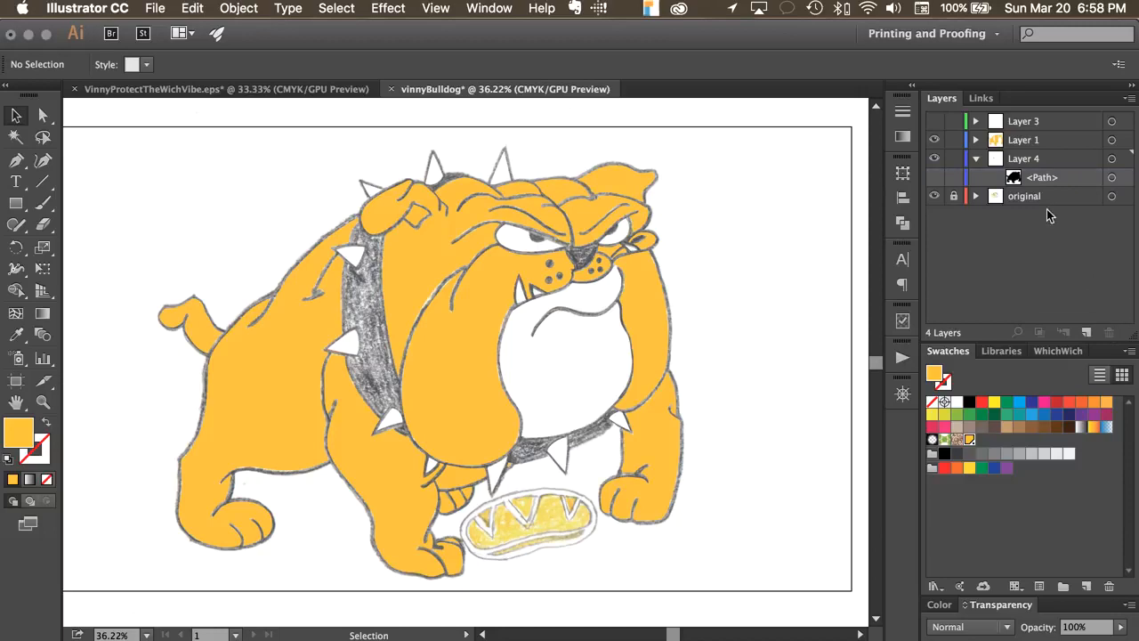
click(934, 178)
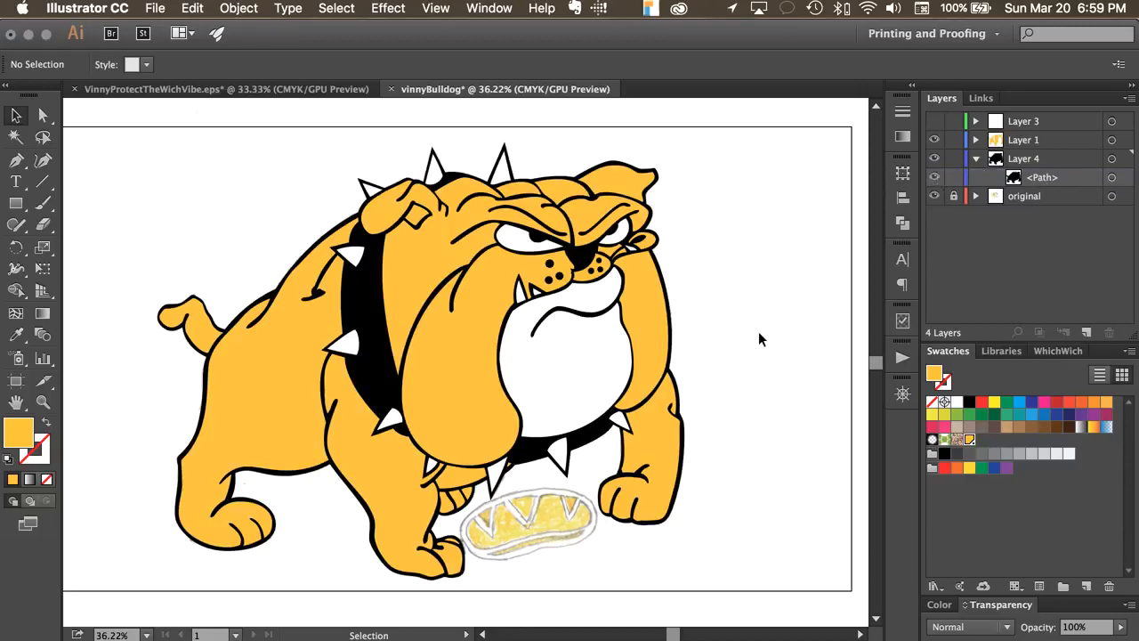
scroll(759, 338, left, 3)
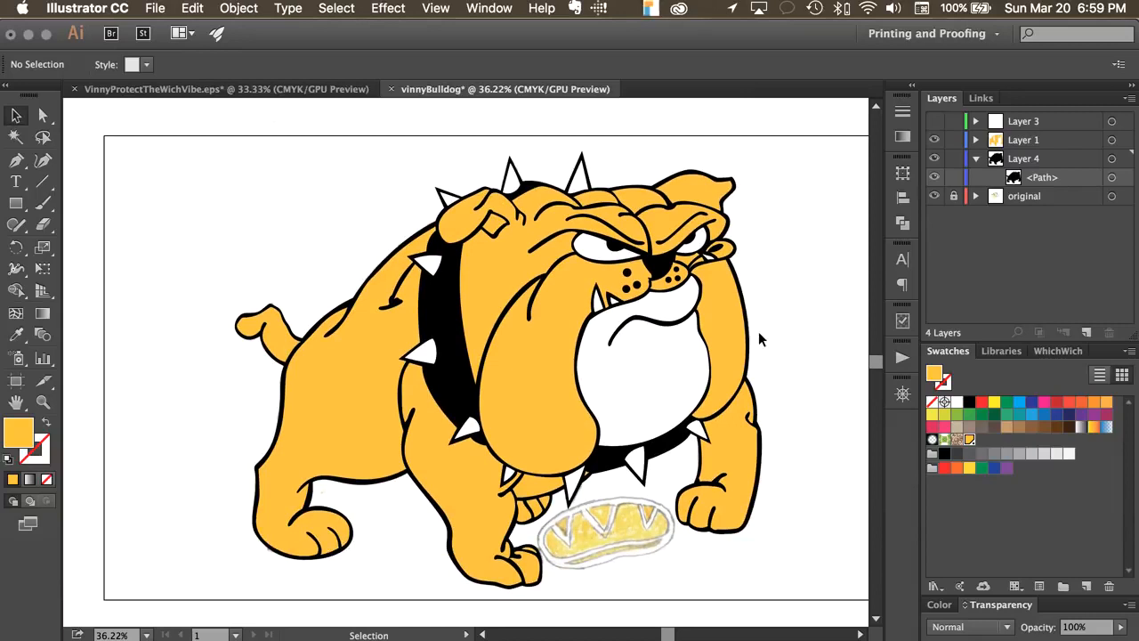